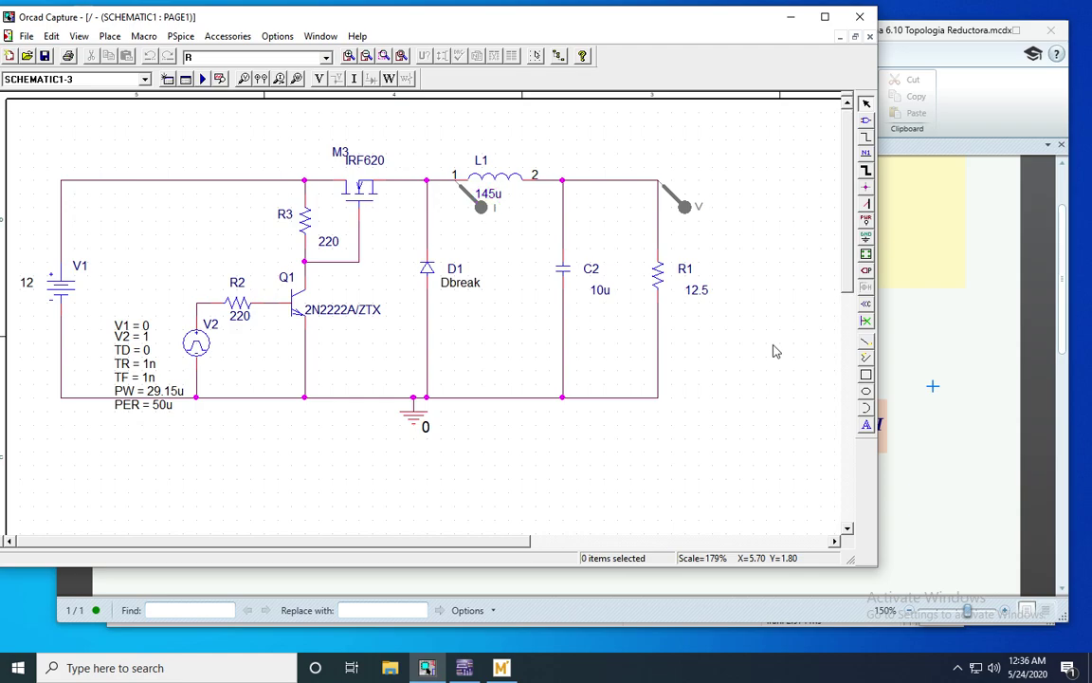
Step: Check the calculated capacitor value in the Mathcad worksheet and set capacitor C2 to 25u in the OrCAD schematic
click(958, 395)
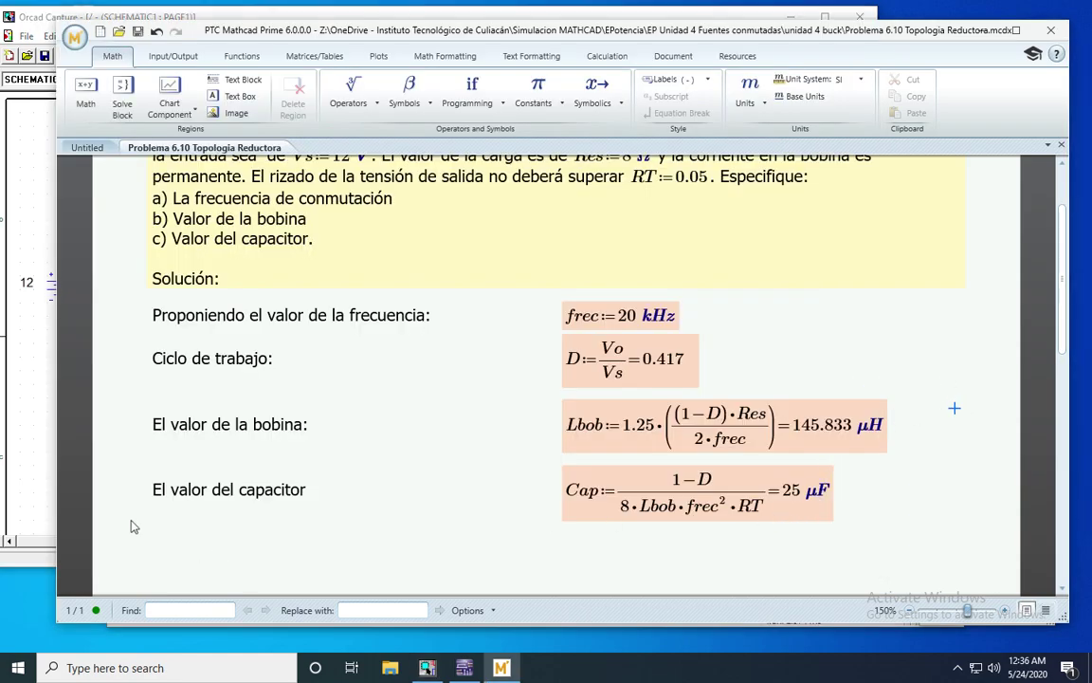
click(36, 494)
double_click(600, 291)
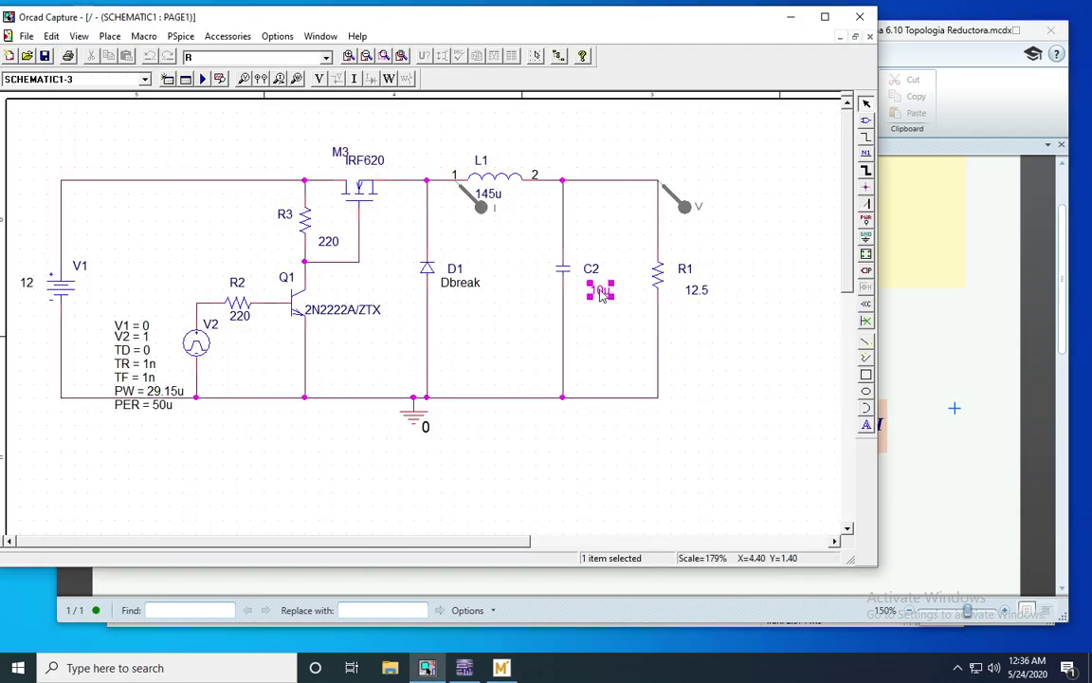
text(25u)
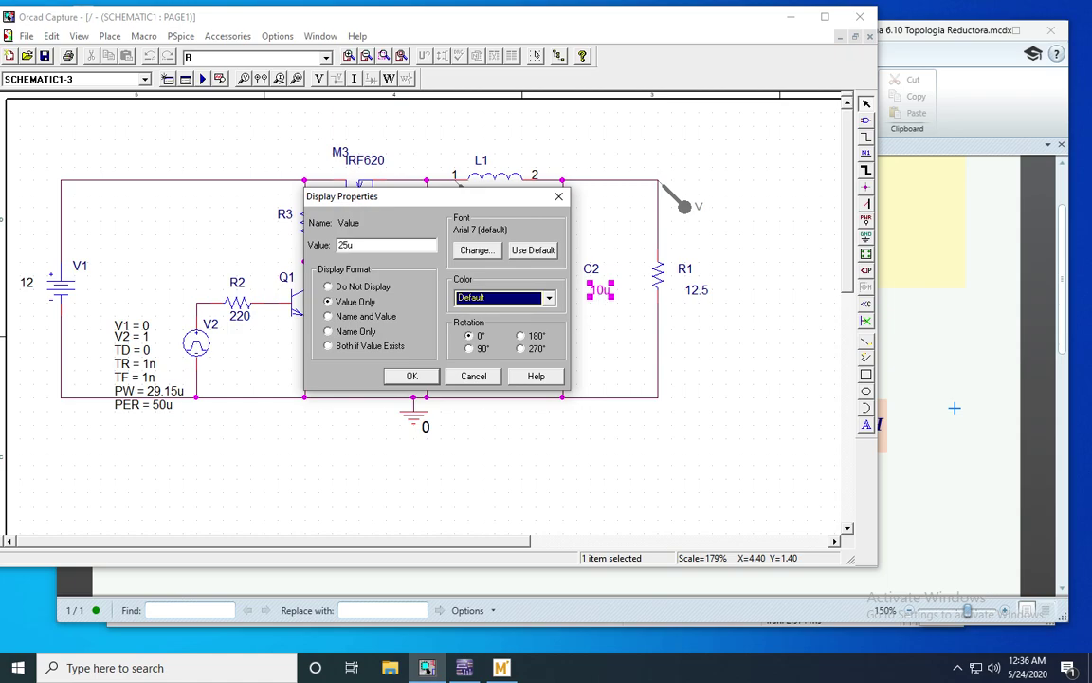
key(Return)
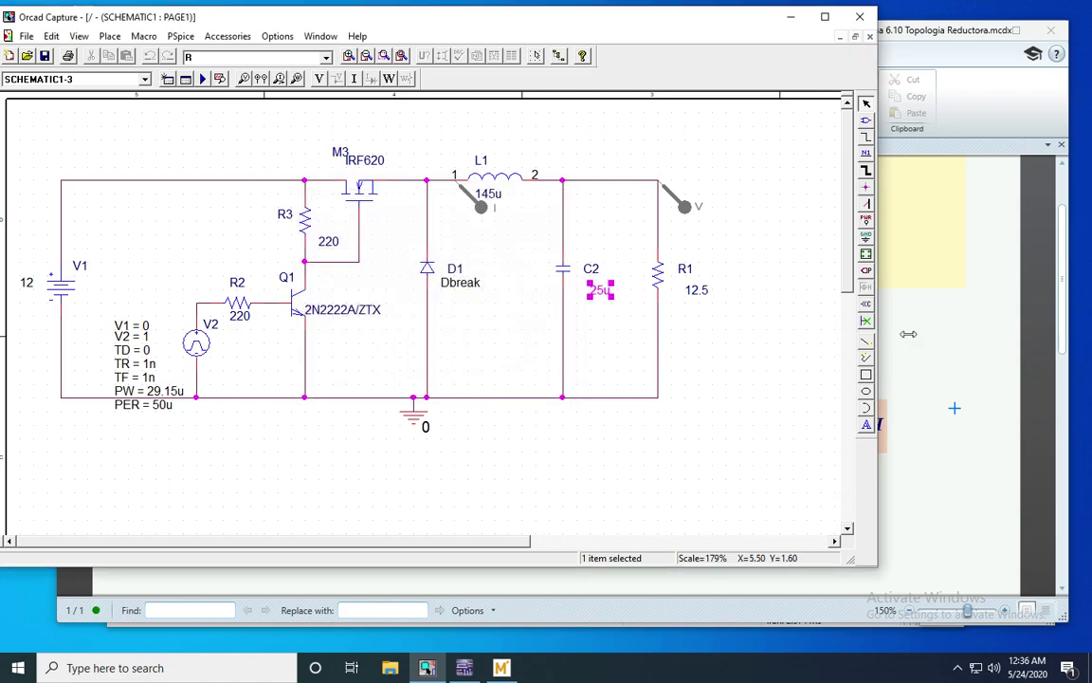
Step: Check the load resistance in the Mathcad problem statement and set resistor R1 to 8 in the OrCAD schematic
click(880, 305)
scroll(747, 237, up, 3)
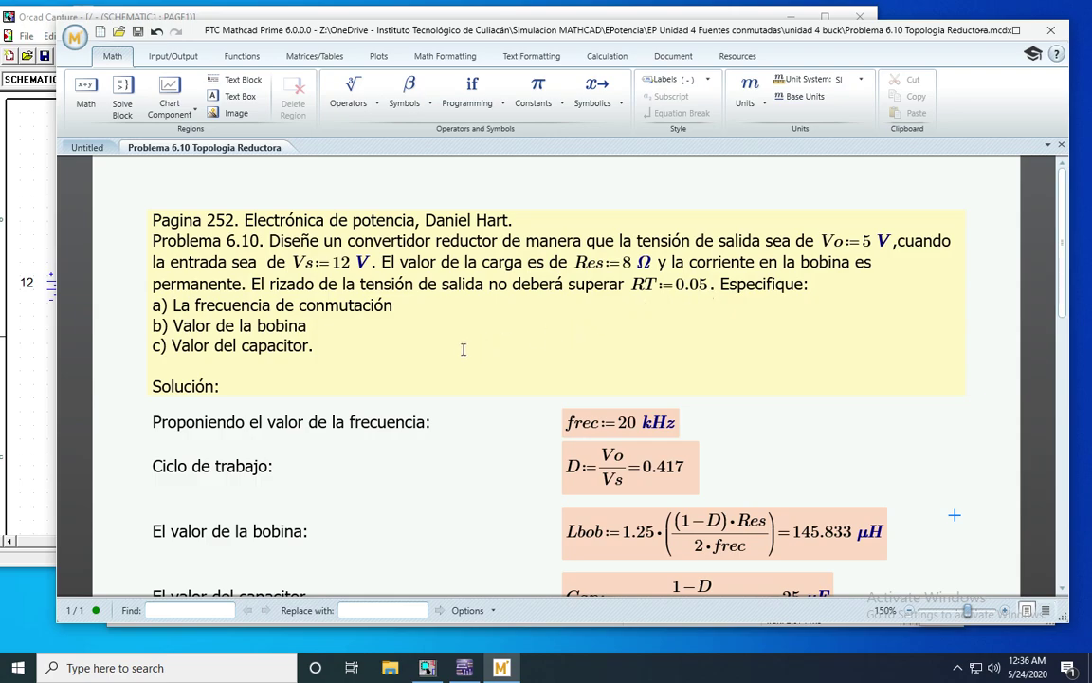
click(38, 399)
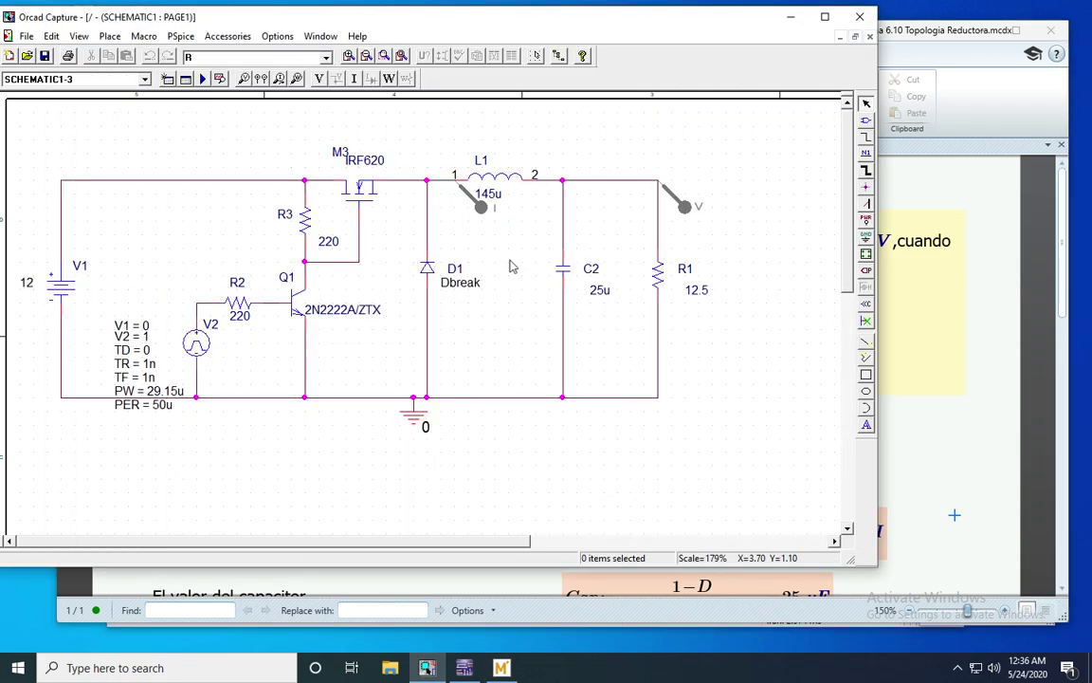
double_click(697, 291)
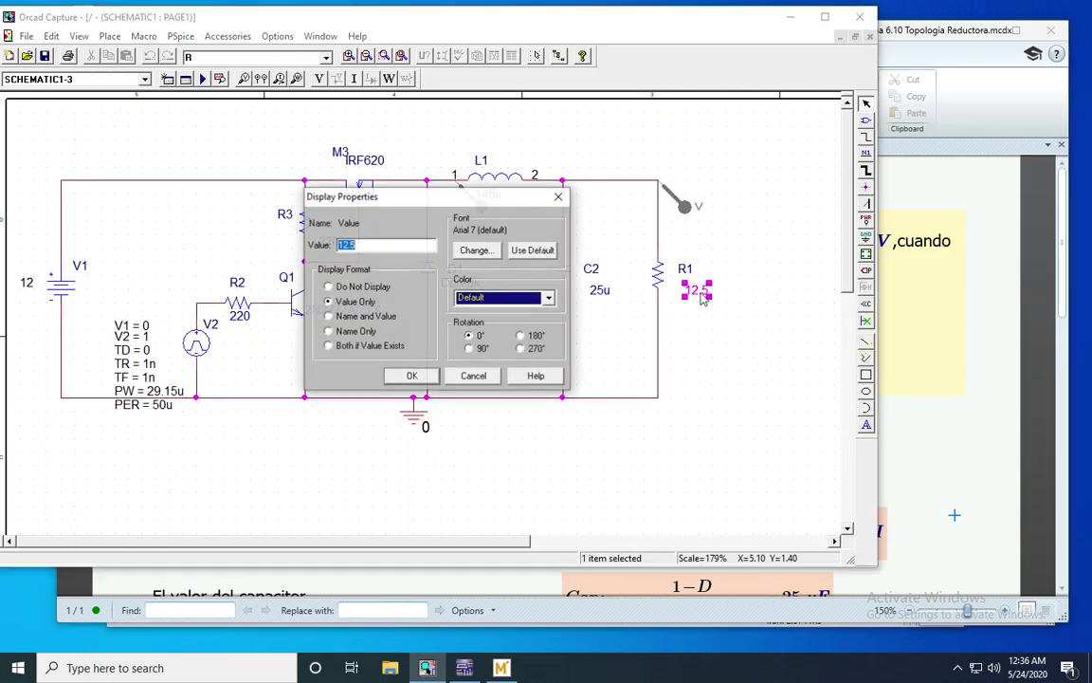
text(8)
key(Return)
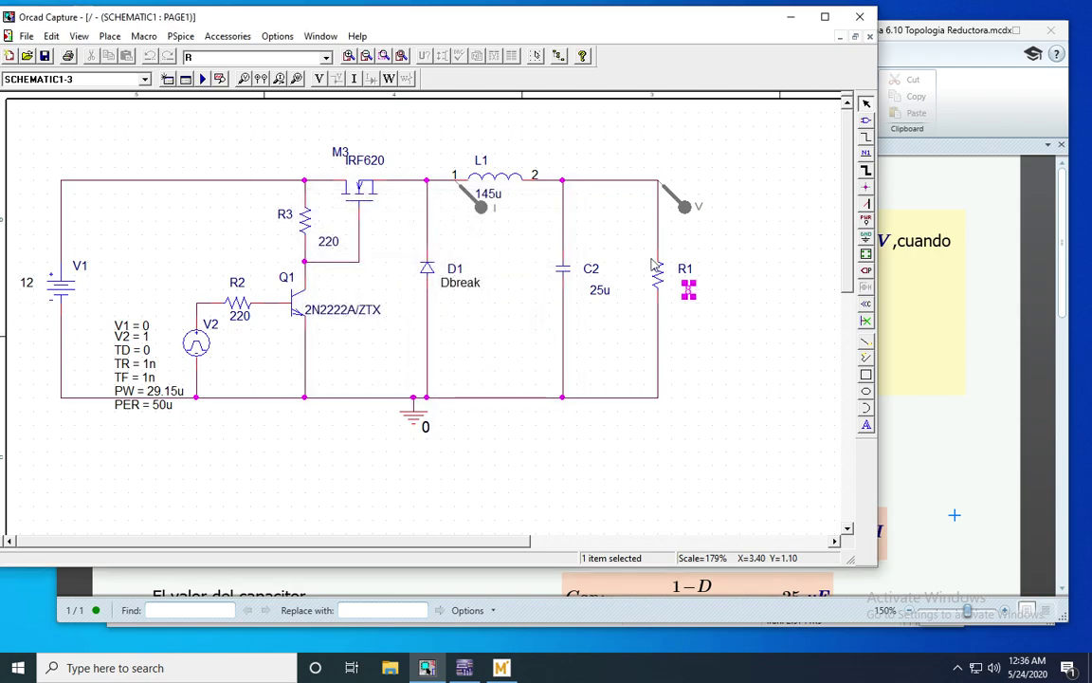
Step: Examine the part properties of inductor L1, including its value and initial condition, and return to the schematic
click(359, 206)
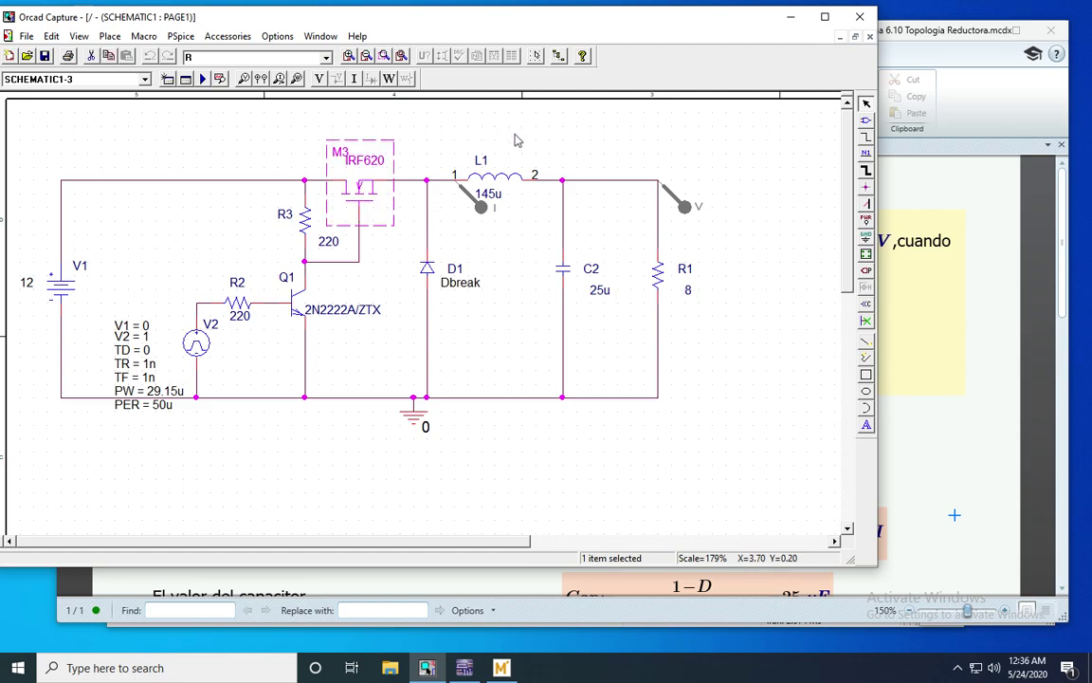
click(573, 146)
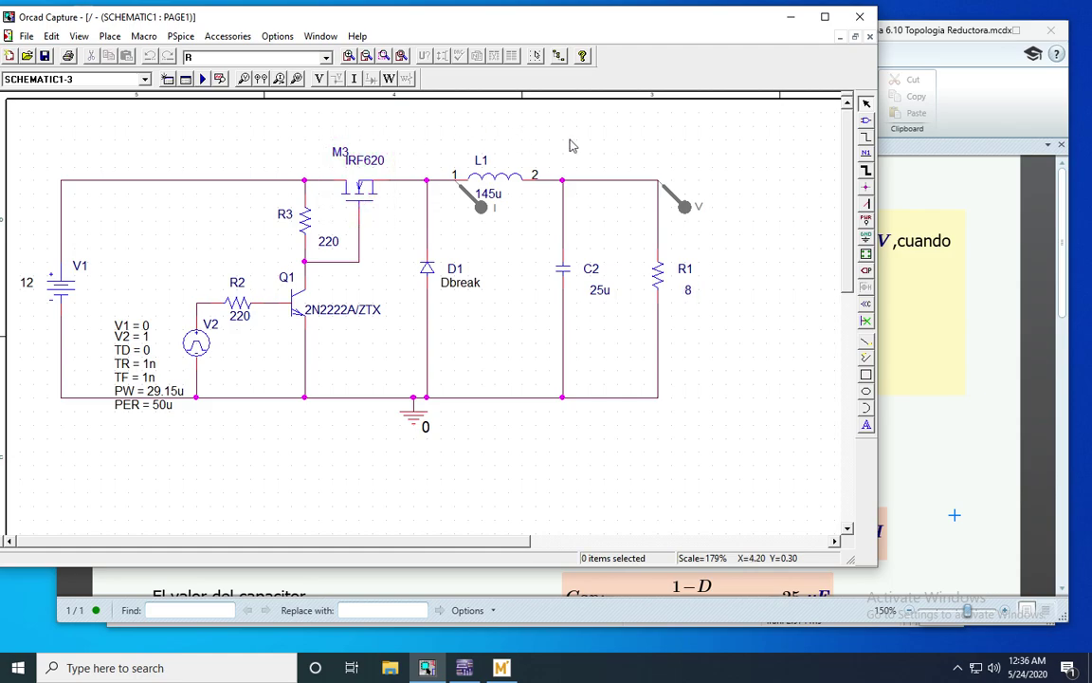
click(464, 168)
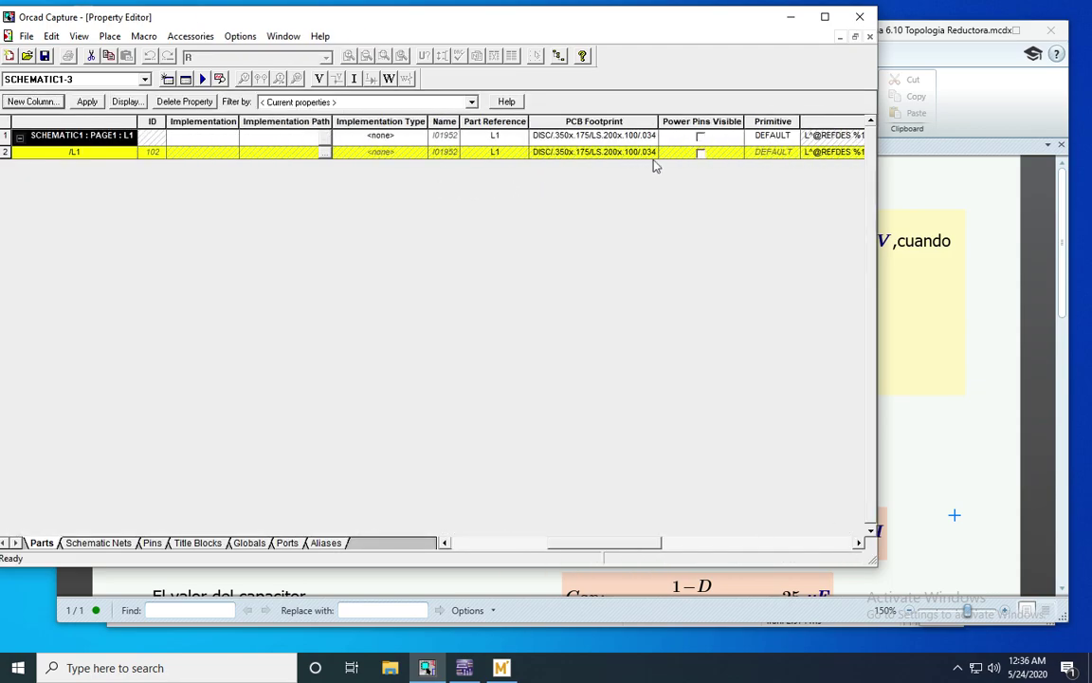
scroll(655, 166, right, 10)
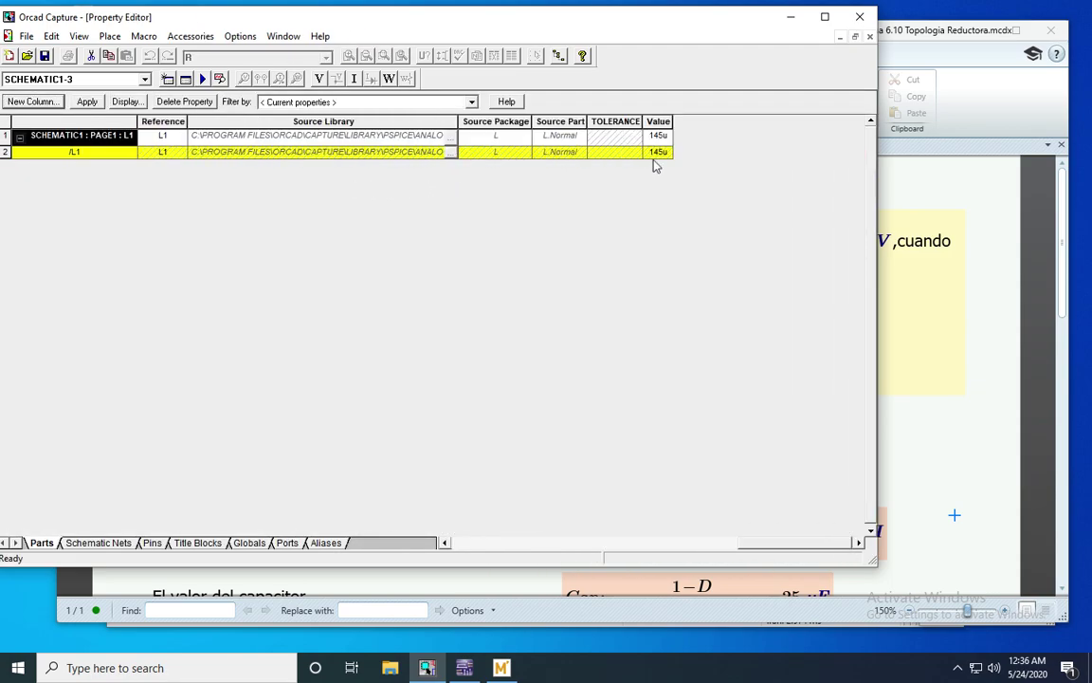
scroll(654, 165, left, 5)
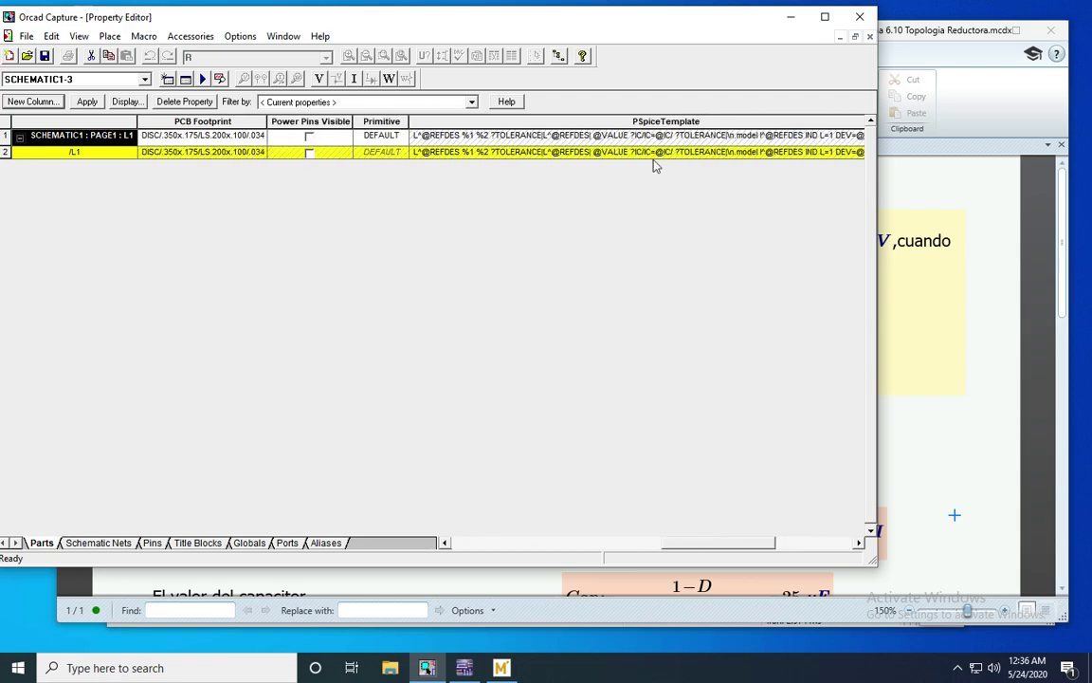
scroll(655, 165, left, 5)
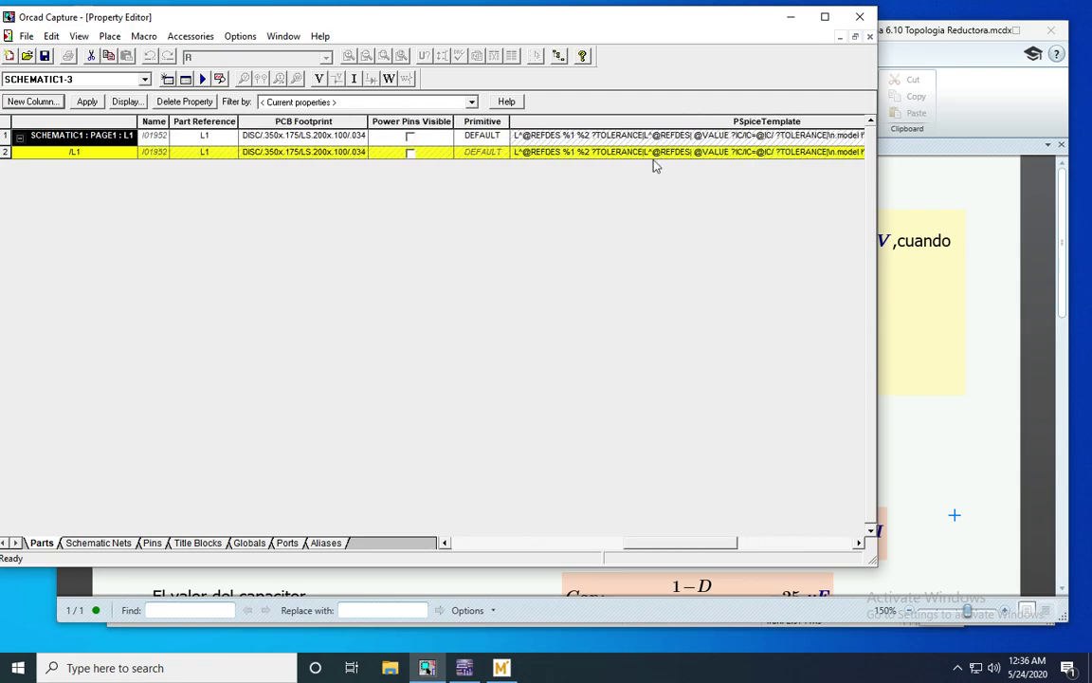
scroll(654, 166, left, 5)
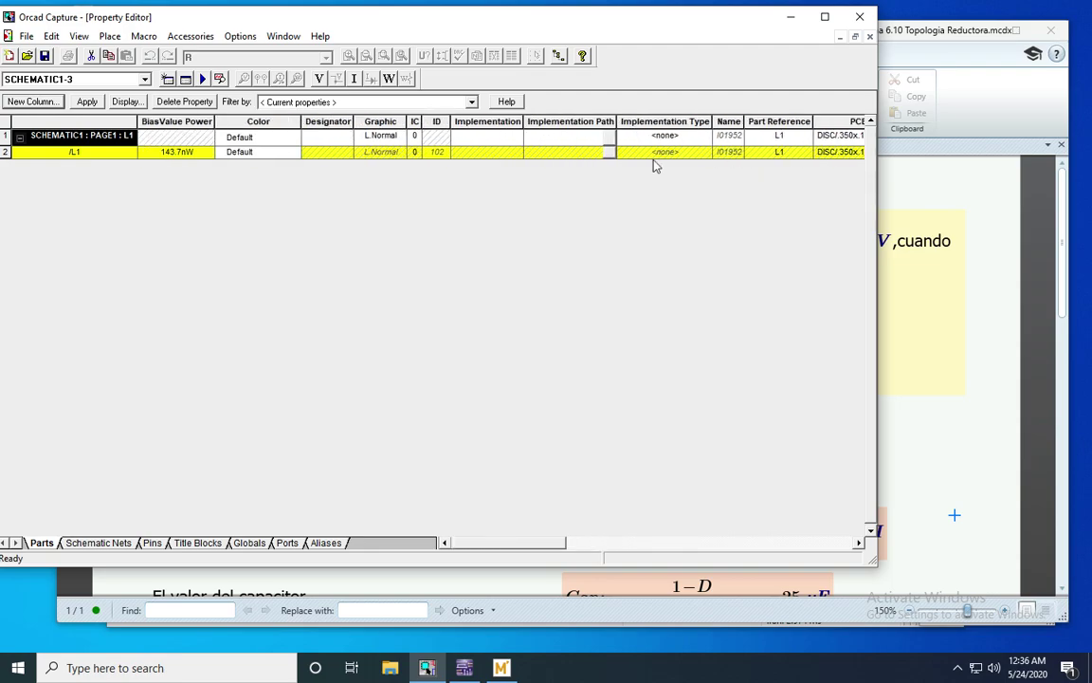
click(870, 37)
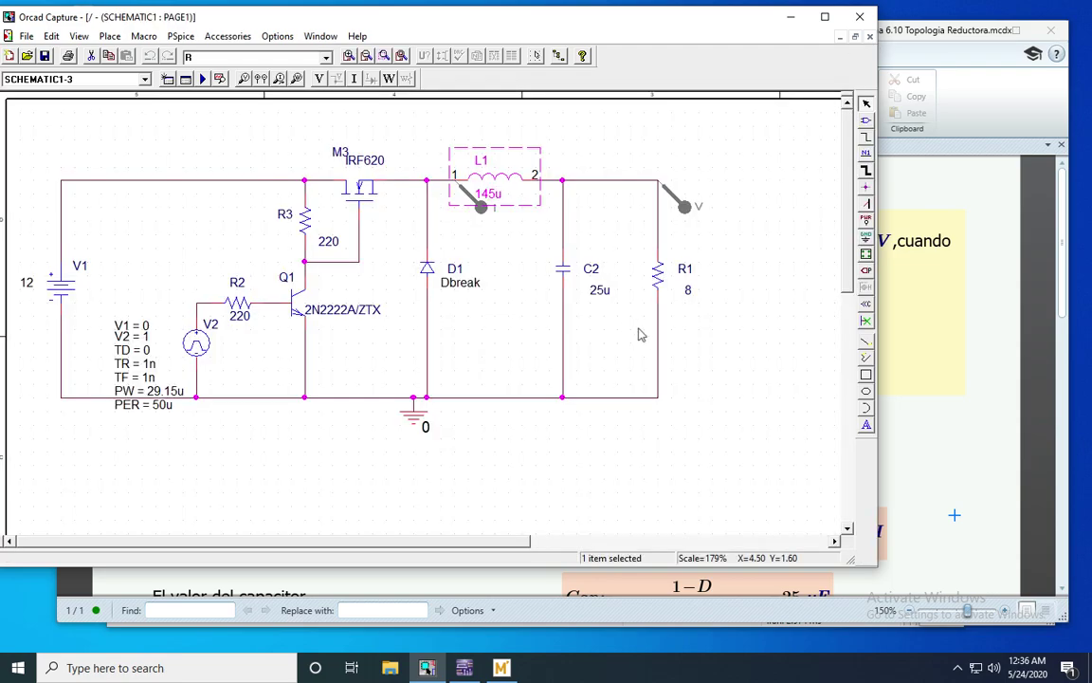
click(765, 280)
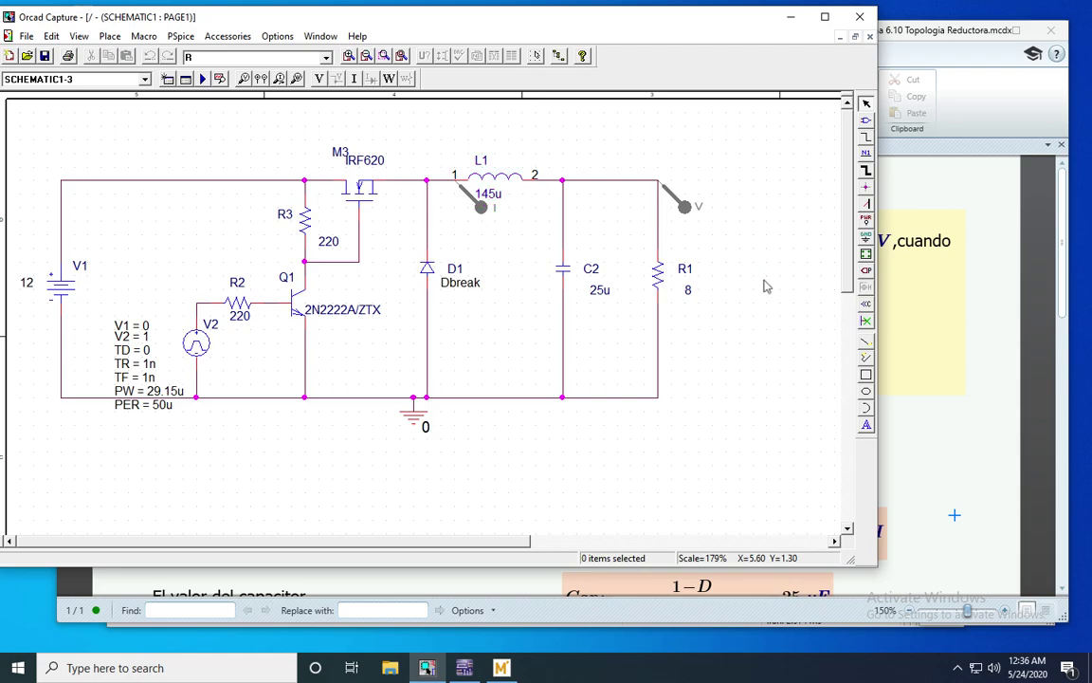
Step: Create a simulation profile named 1 with a time-domain (transient) analysis and a run time of 10m
click(481, 209)
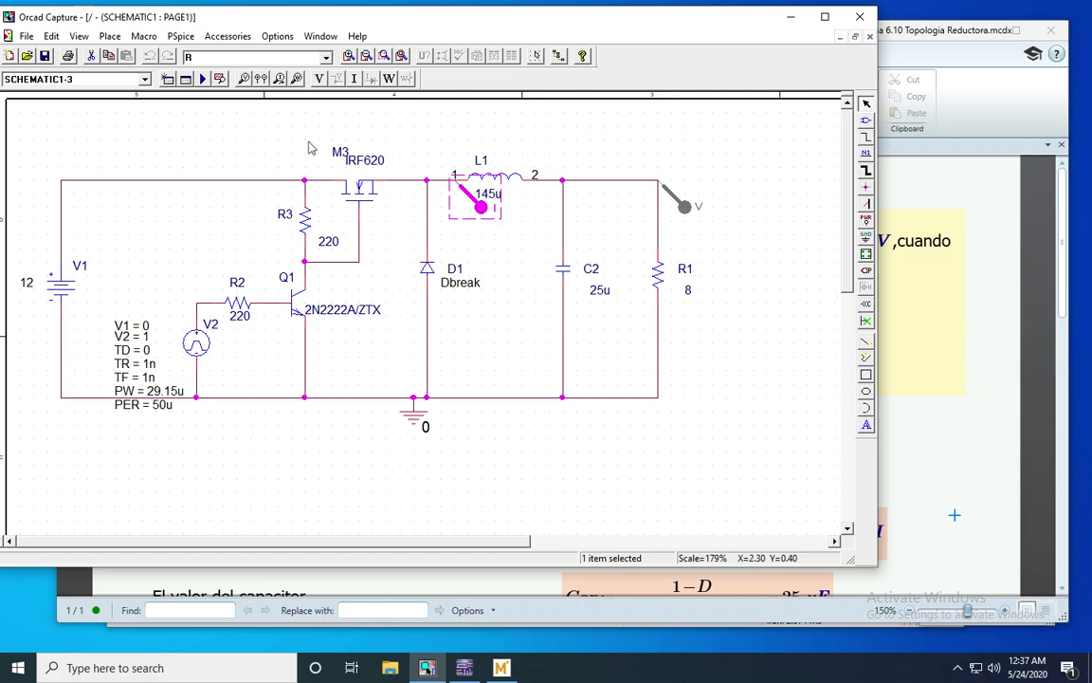
click(167, 79)
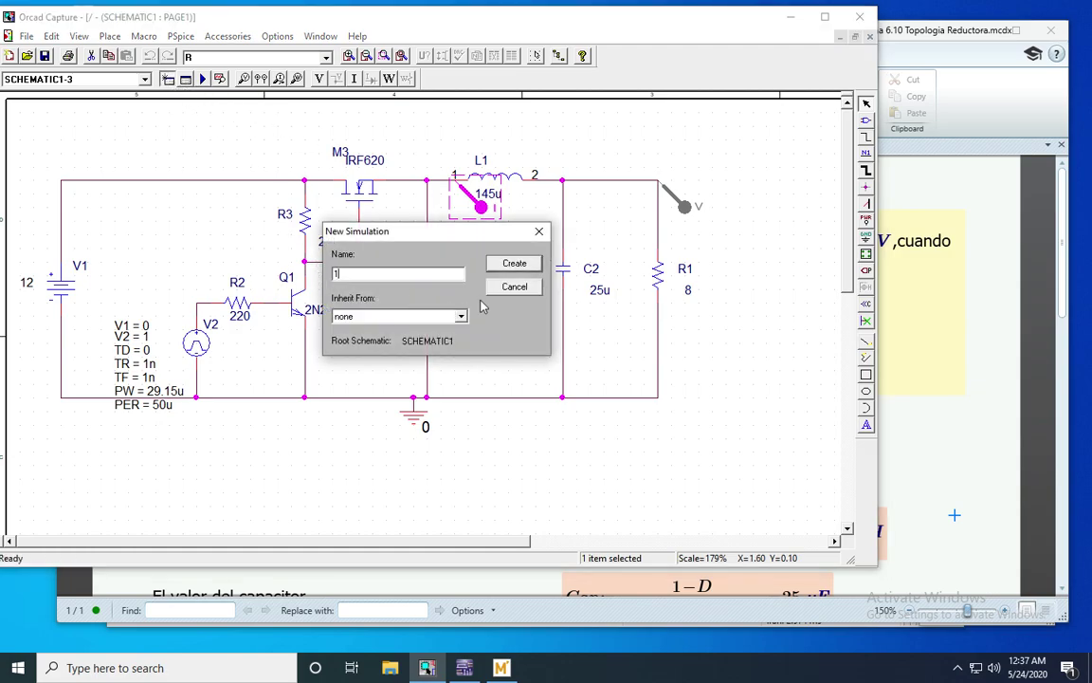
click(516, 267)
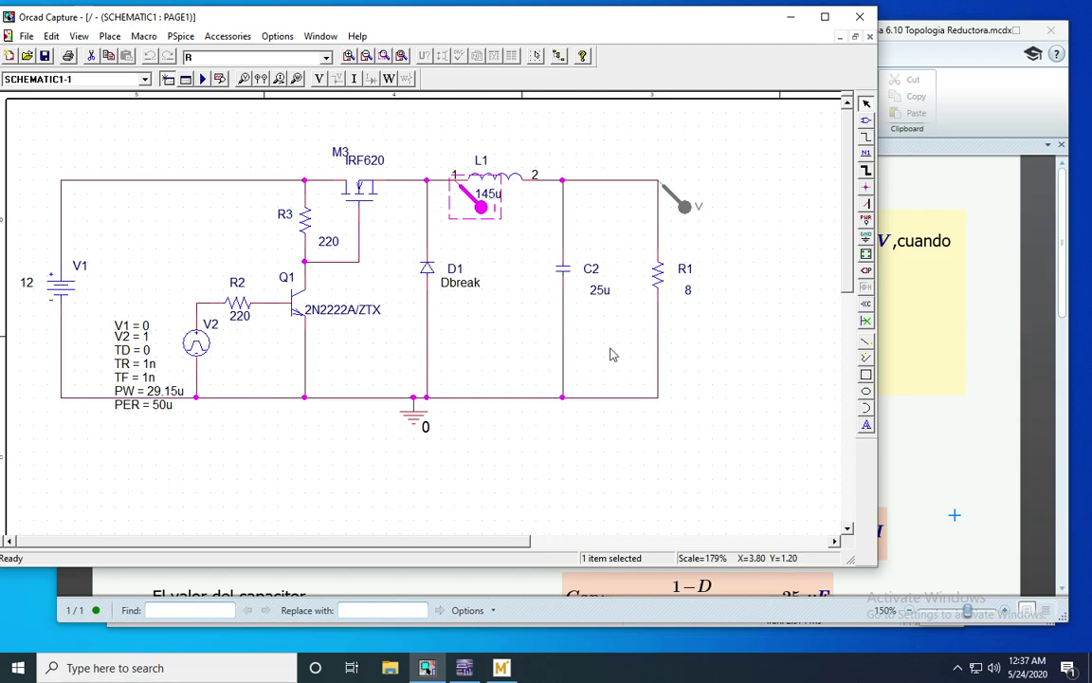
click(590, 385)
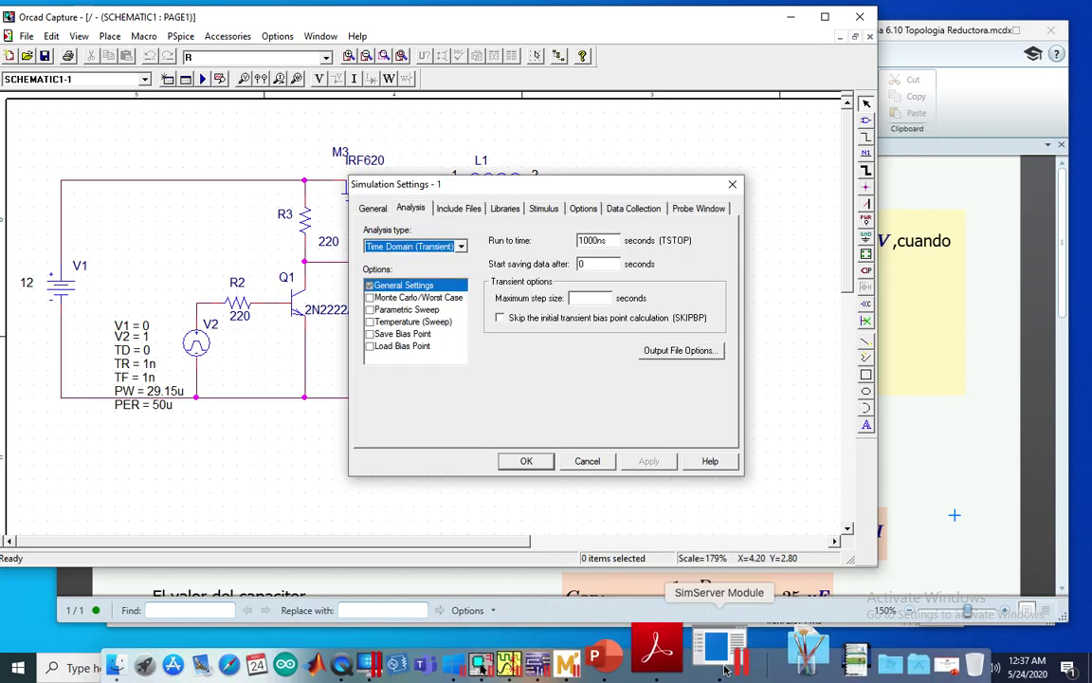
drag(607, 243, 572, 242)
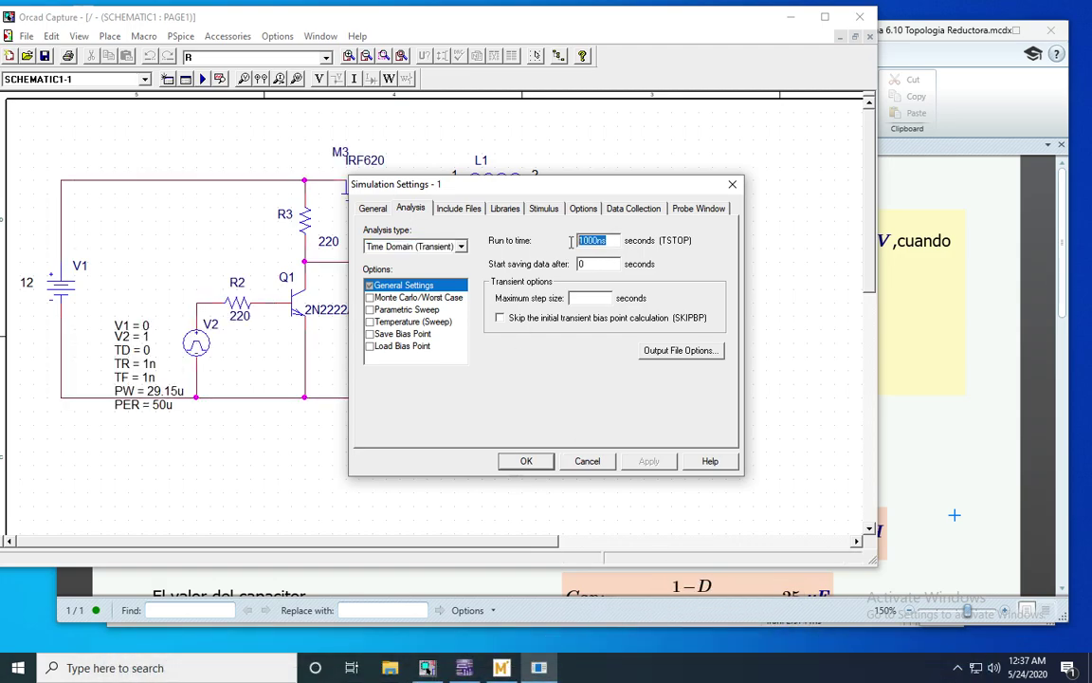
text(10m)
click(526, 461)
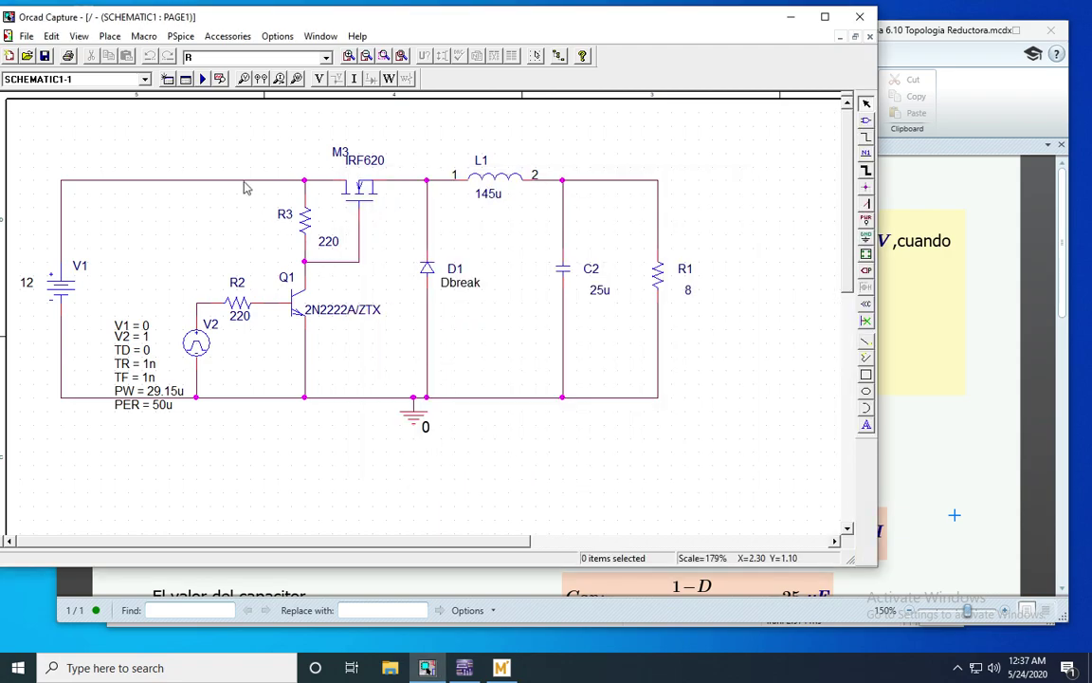
Step: Place a voltage marker on the wire above R1 and a current marker on pin 1 of inductor L1
click(244, 80)
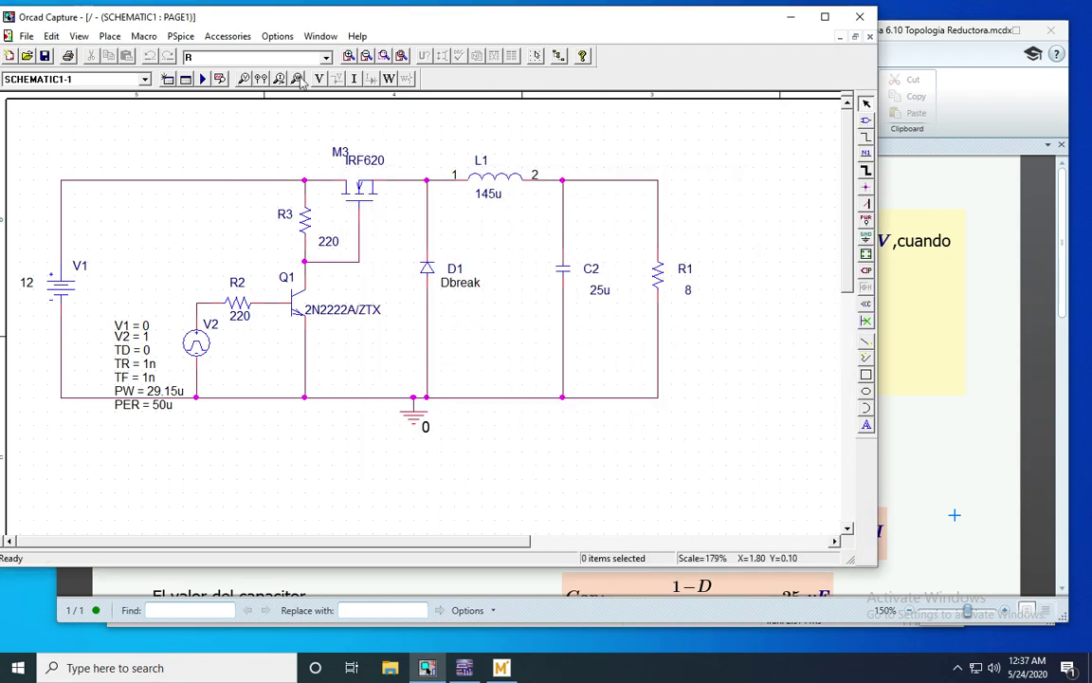
click(663, 225)
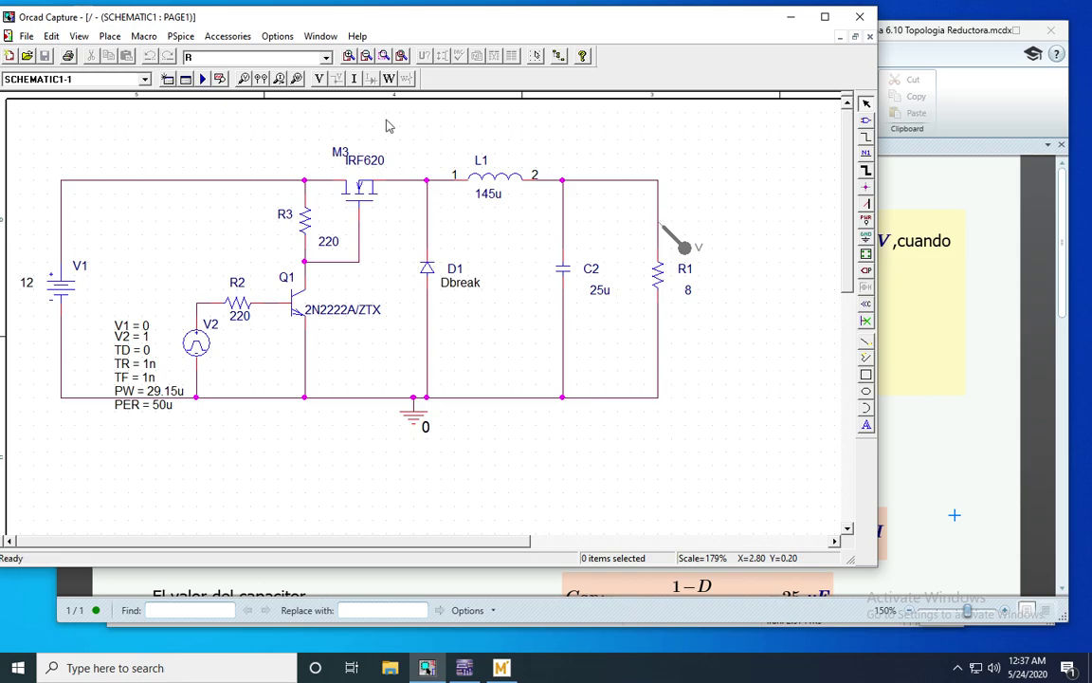
click(456, 184)
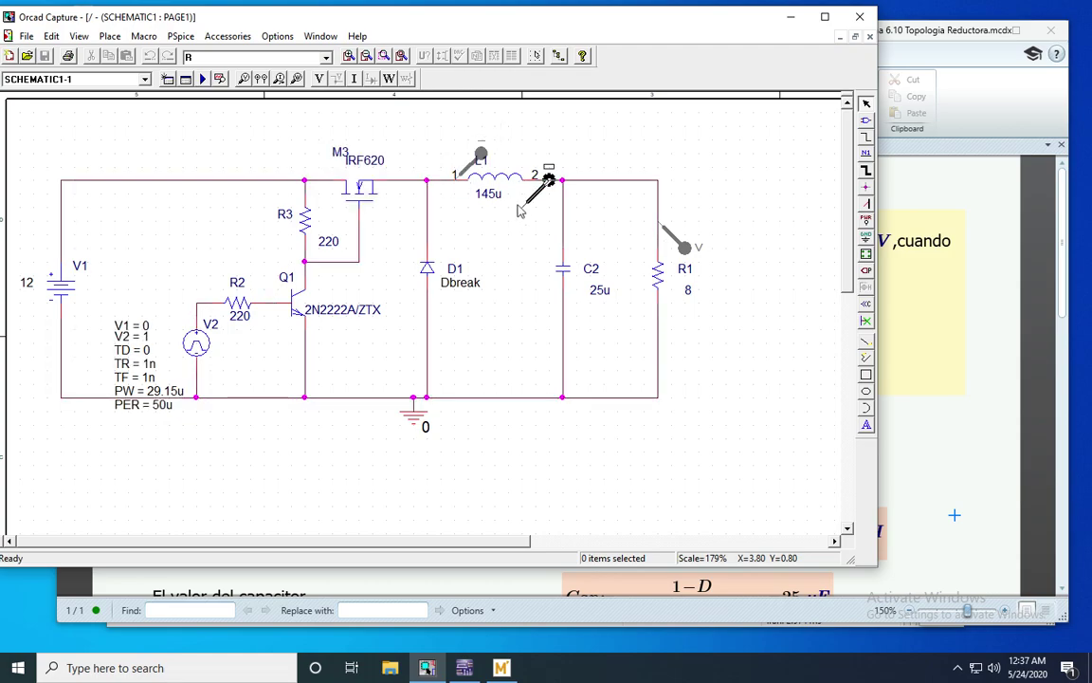
key(Escape)
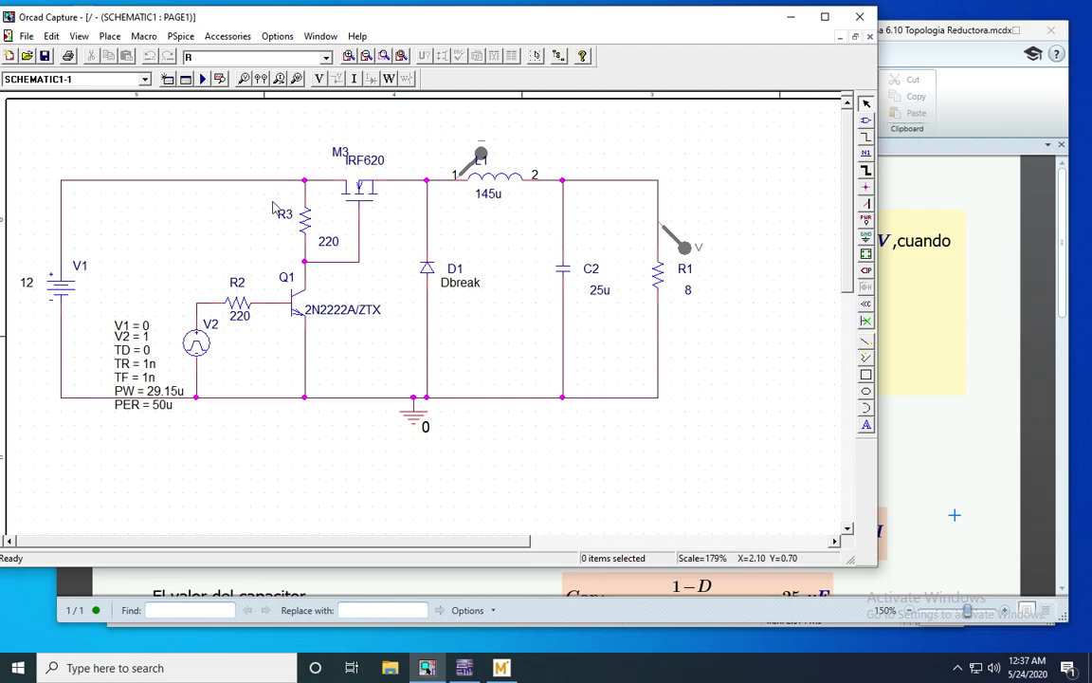
Step: Run the simulation and move the V(R1:2) trace into a new plot above the I(L1) current plot
click(201, 80)
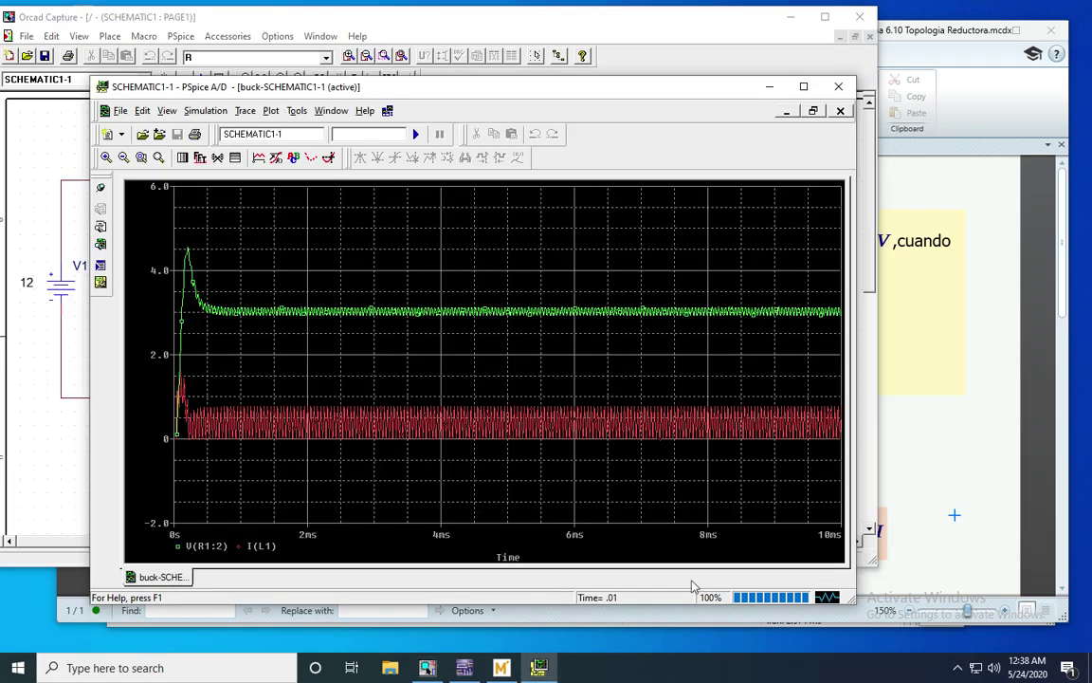
click(272, 110)
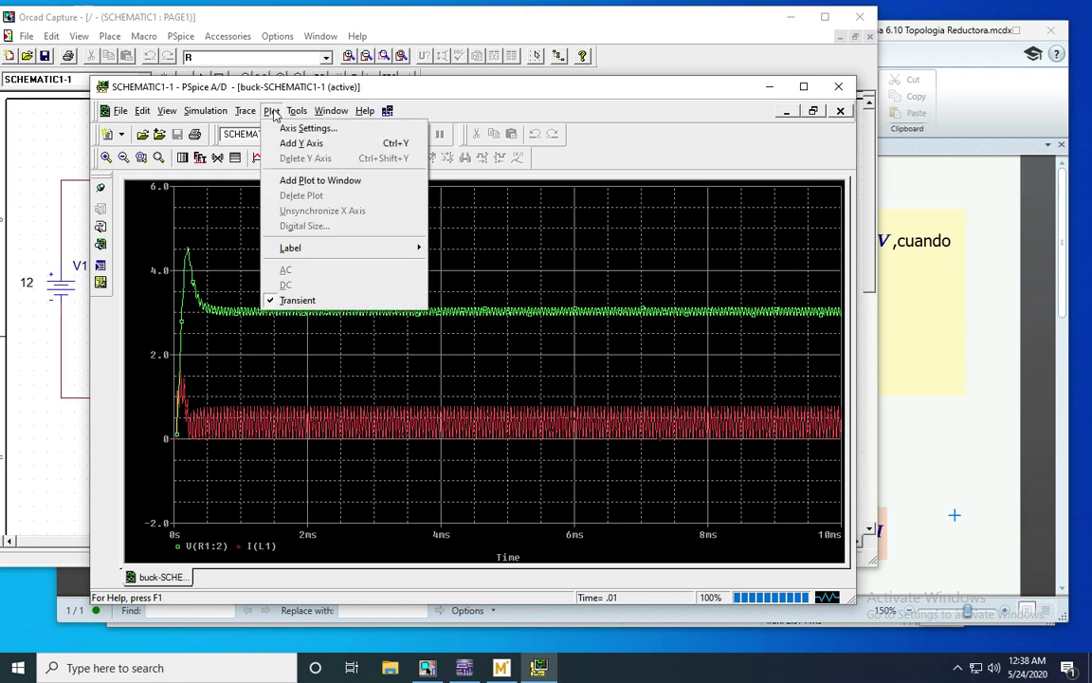
click(305, 181)
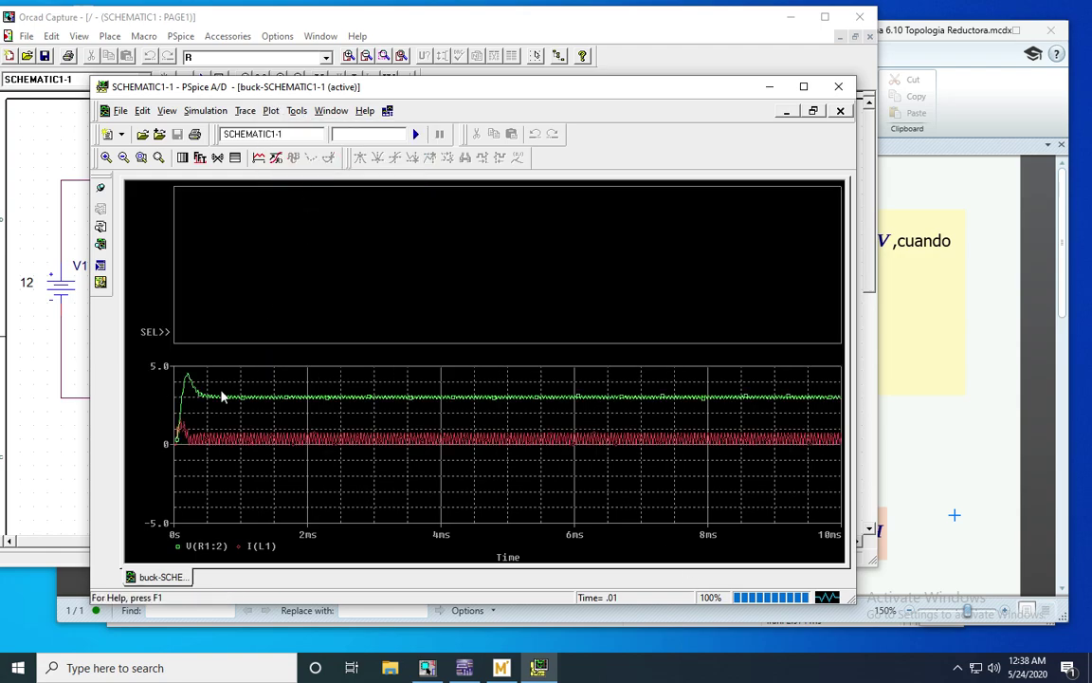
click(198, 547)
click(478, 135)
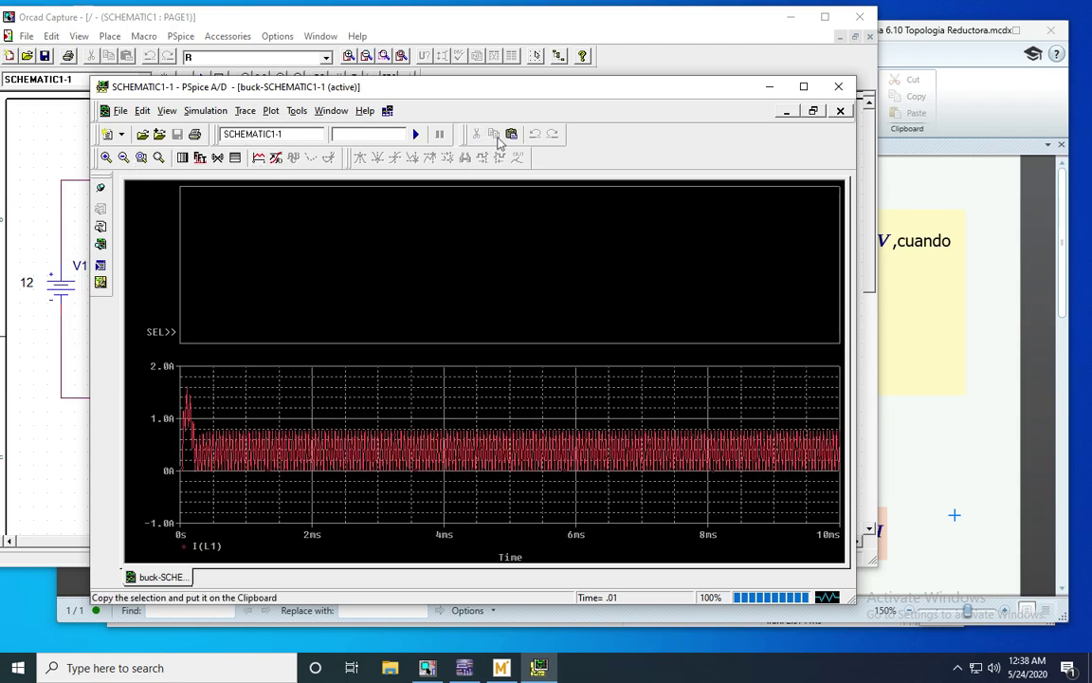
click(511, 133)
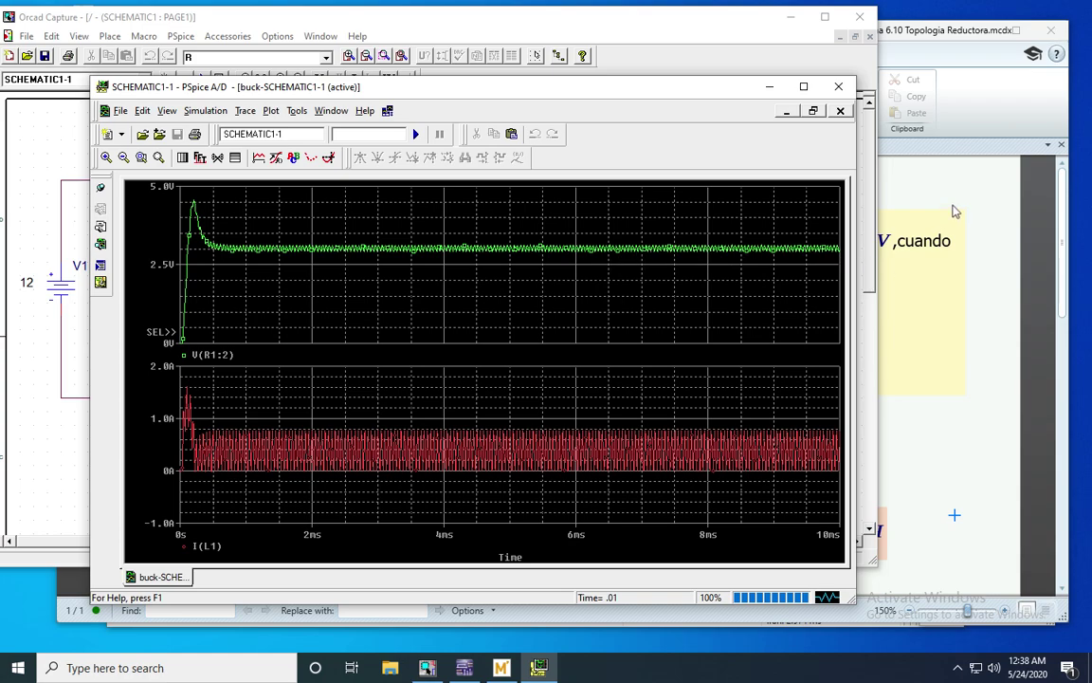
Step: Add a voltage marker at the gate node of MOSFET M3 in the schematic and bring up its trace in PSpice A/D
click(955, 211)
key(alt+Tab)
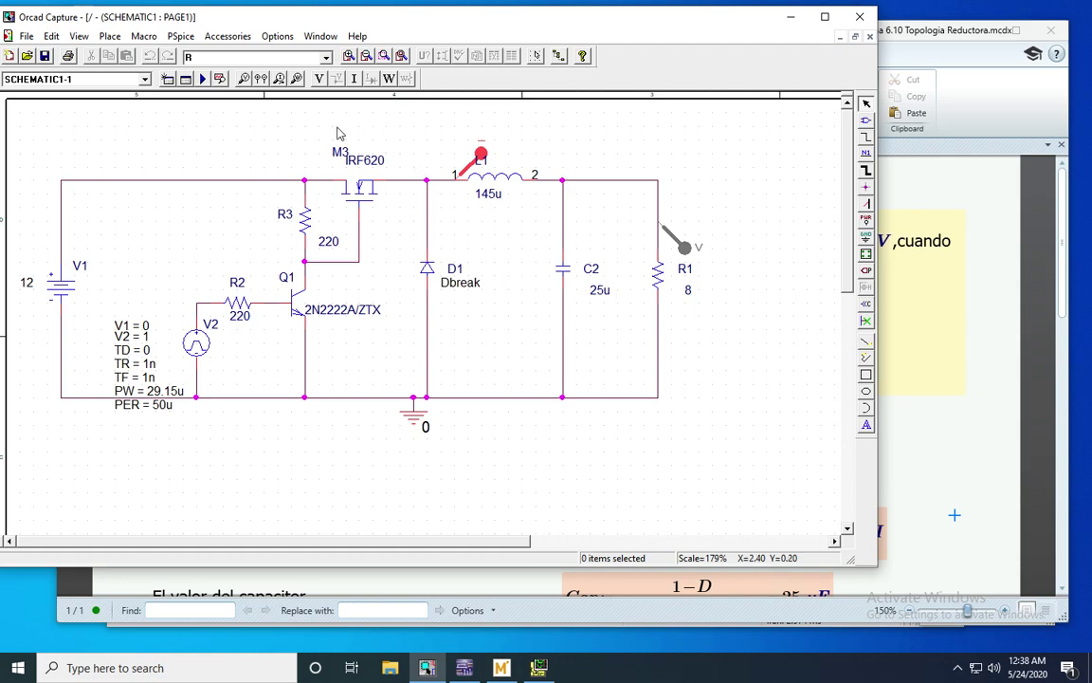
click(243, 79)
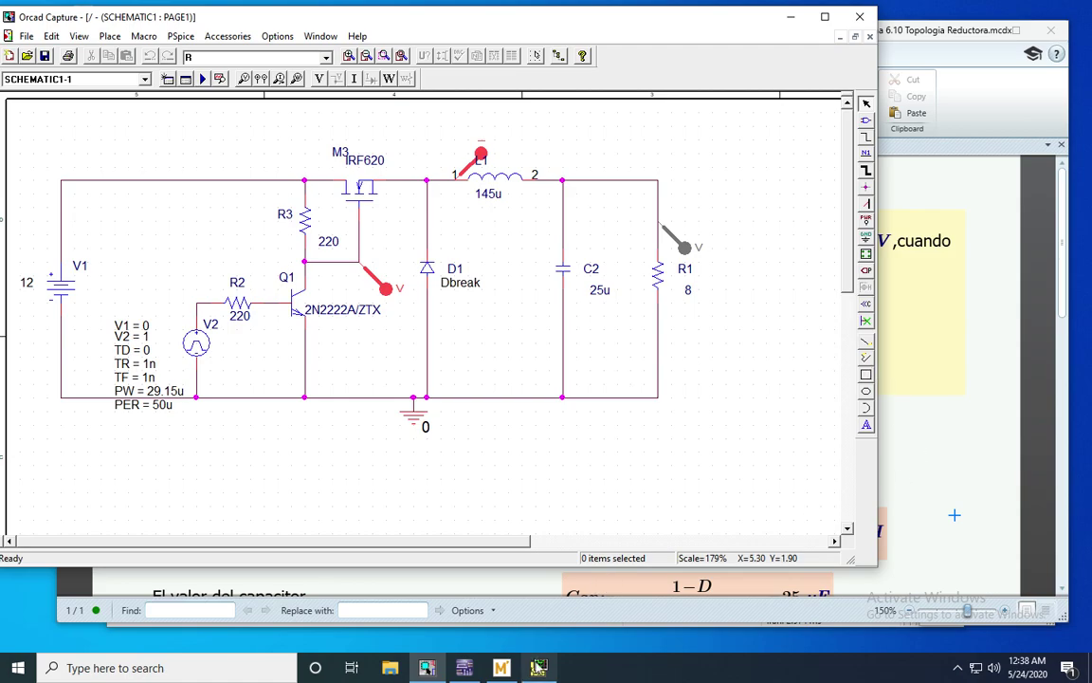
click(538, 667)
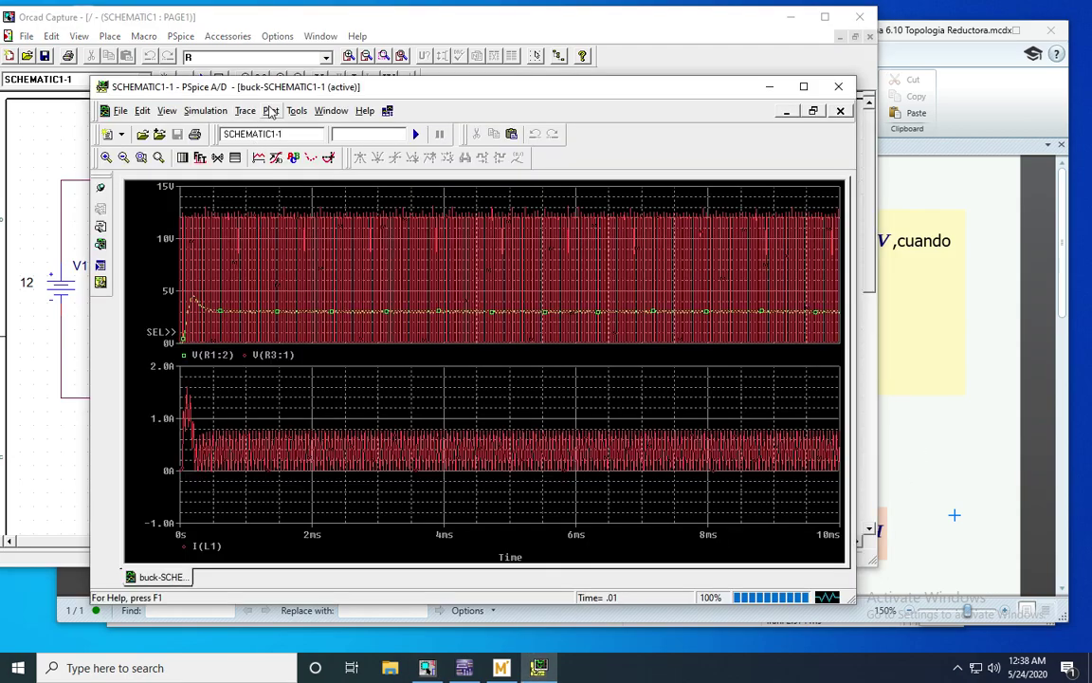
Step: Move the V(R3:1) gate trace out of the V(R1:2) plot into a newly added plot above it
click(271, 110)
click(305, 180)
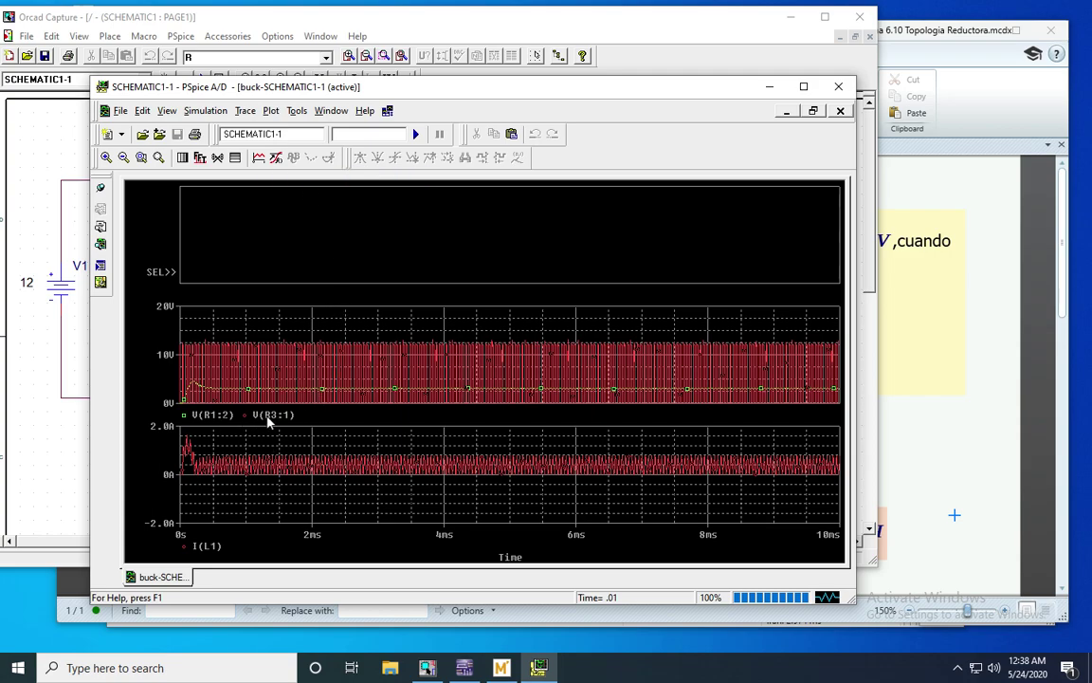
click(268, 417)
click(477, 134)
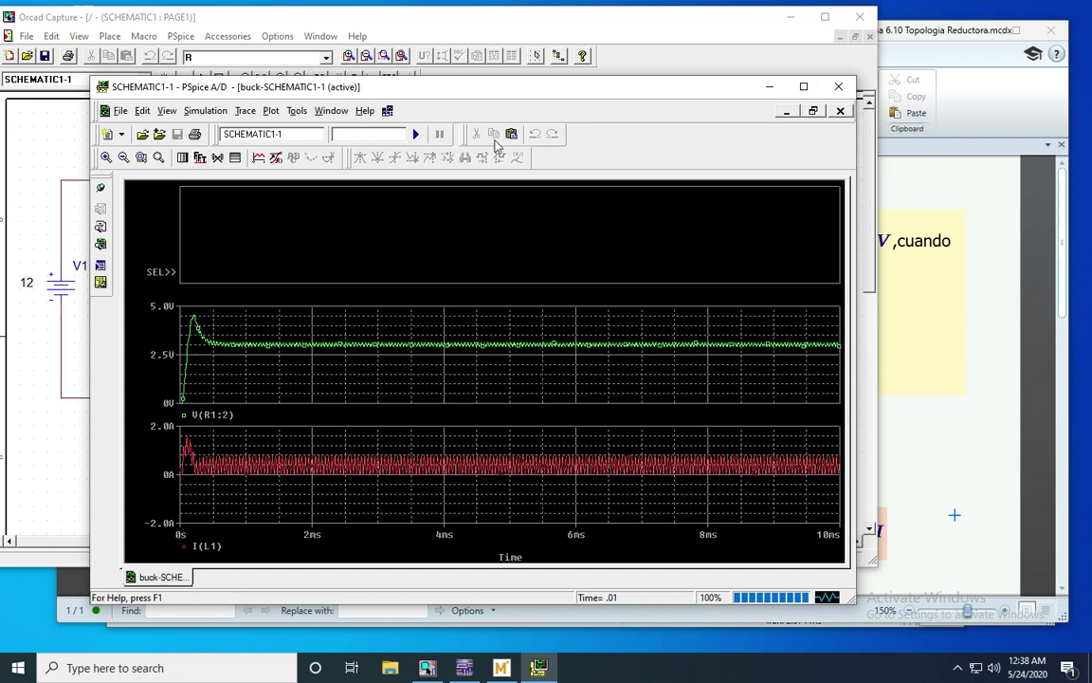
click(511, 134)
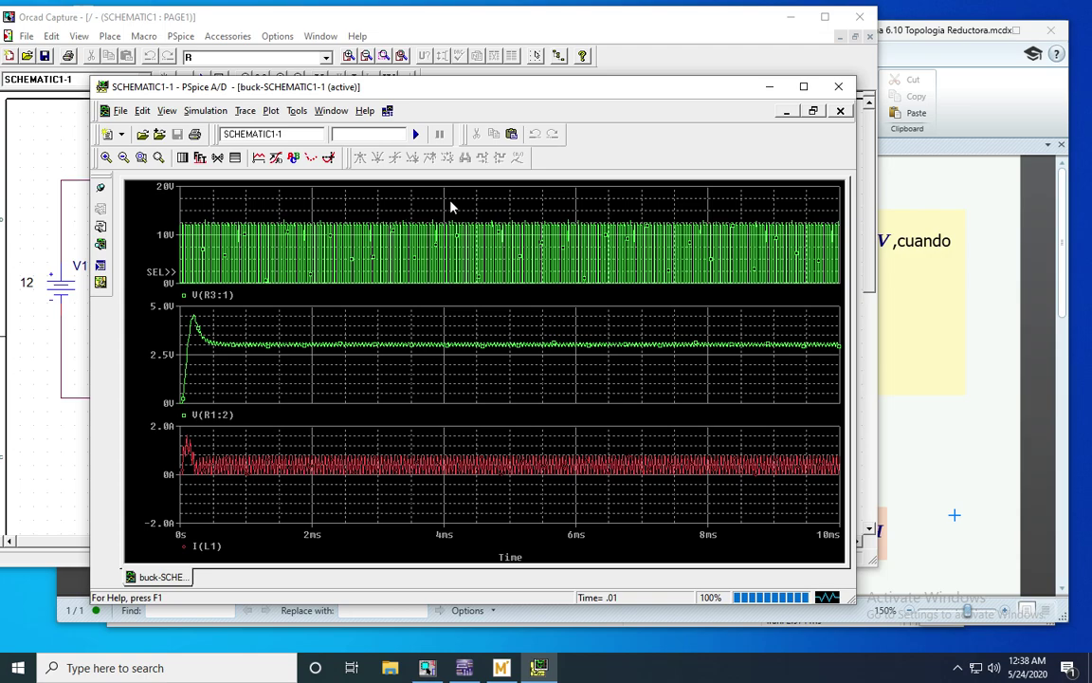
Step: Examine the three waveforms between about 4.12 and 4.39 ms and close the PSpice A/D window
drag(471, 243, 470, 311)
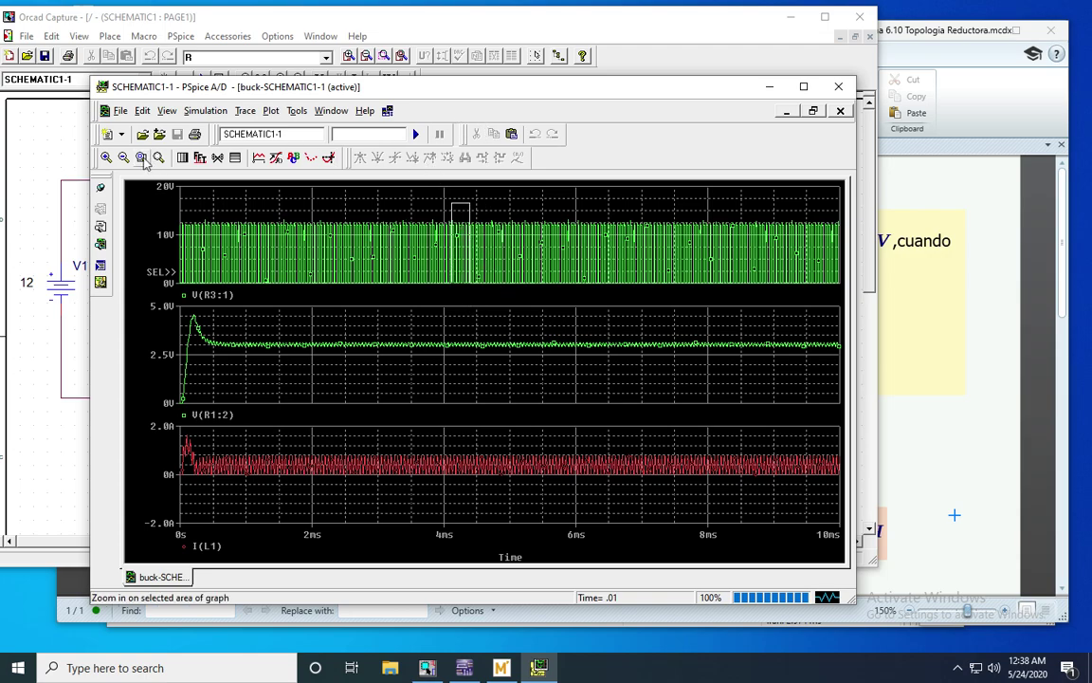
click(141, 158)
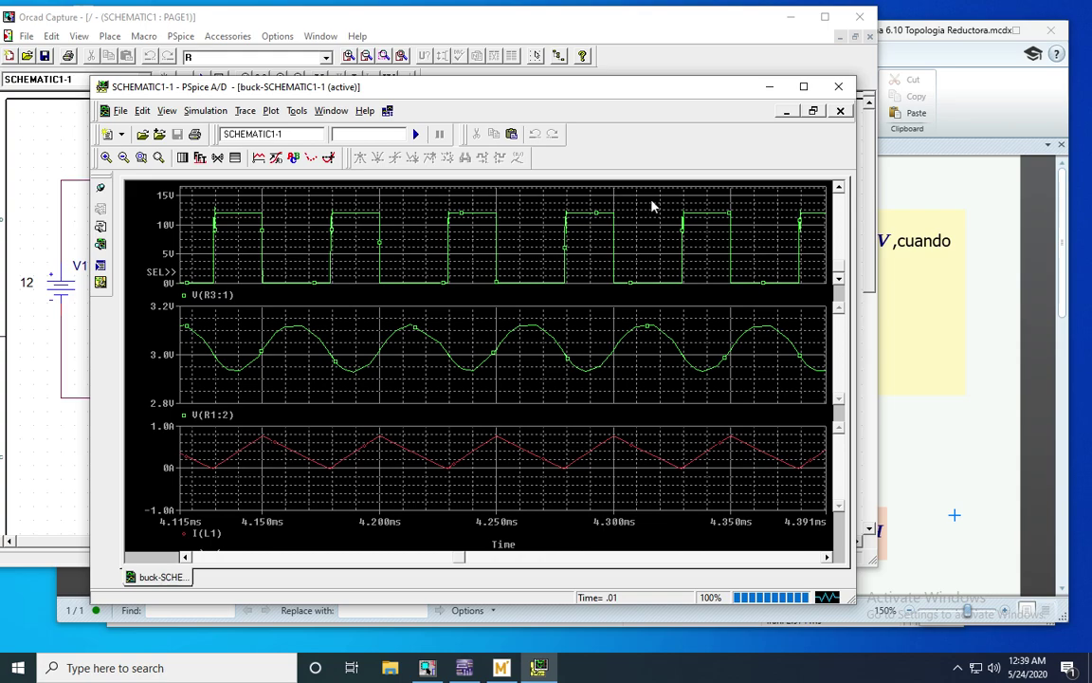
click(841, 110)
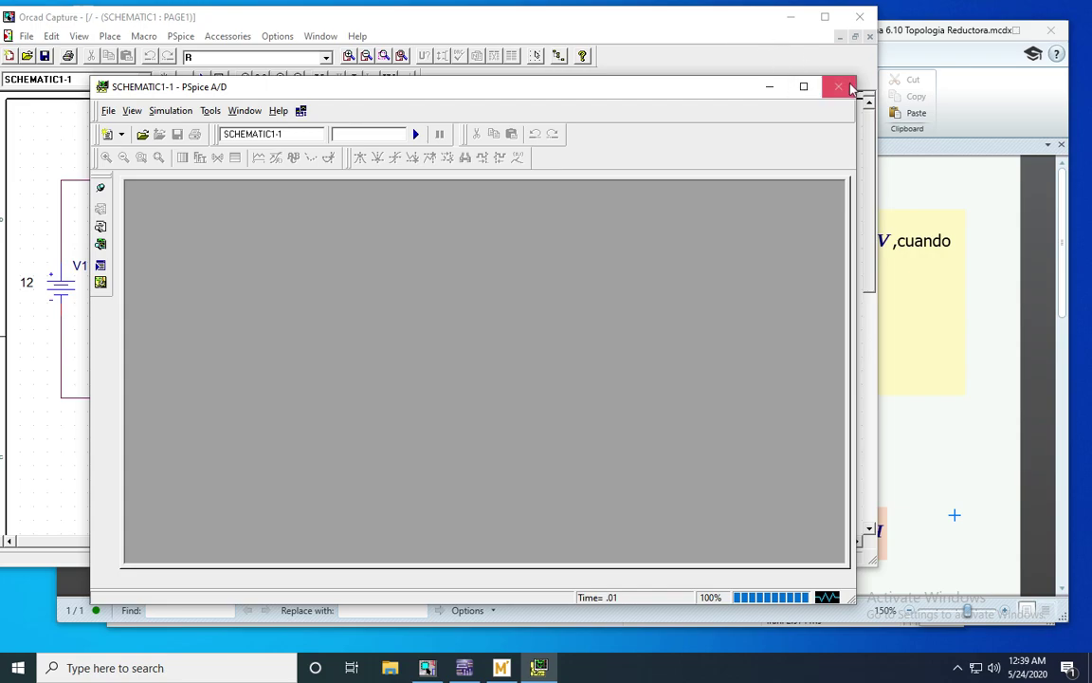
click(839, 87)
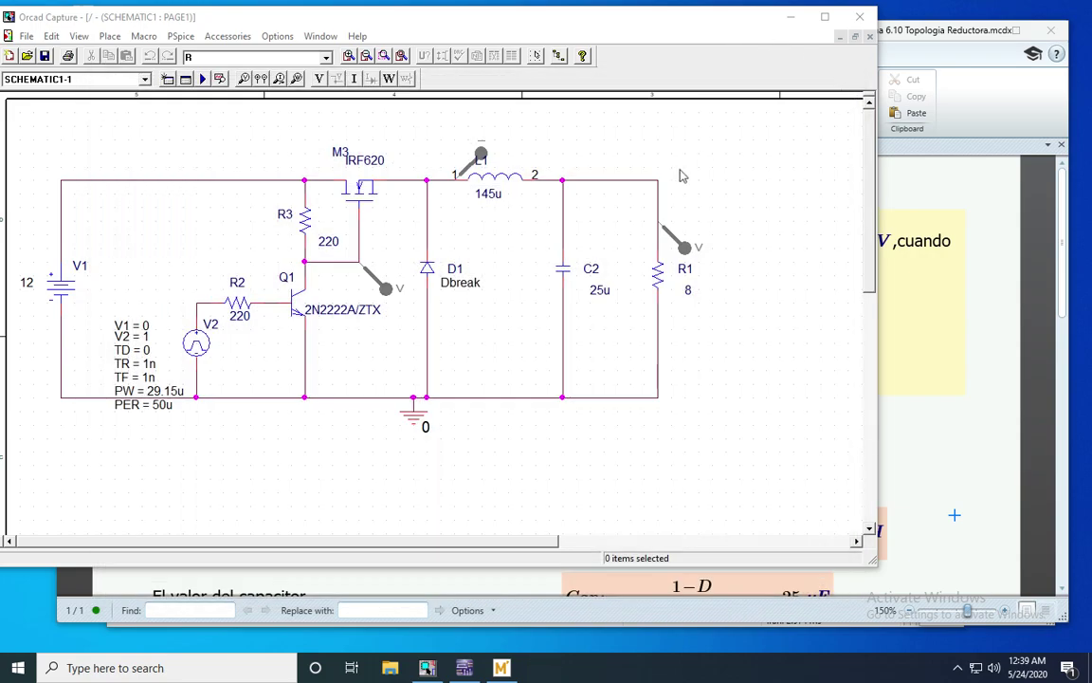
Step: Rerun the simulation from the schematic and delete the voltage marker at the gate node of M3
click(183, 77)
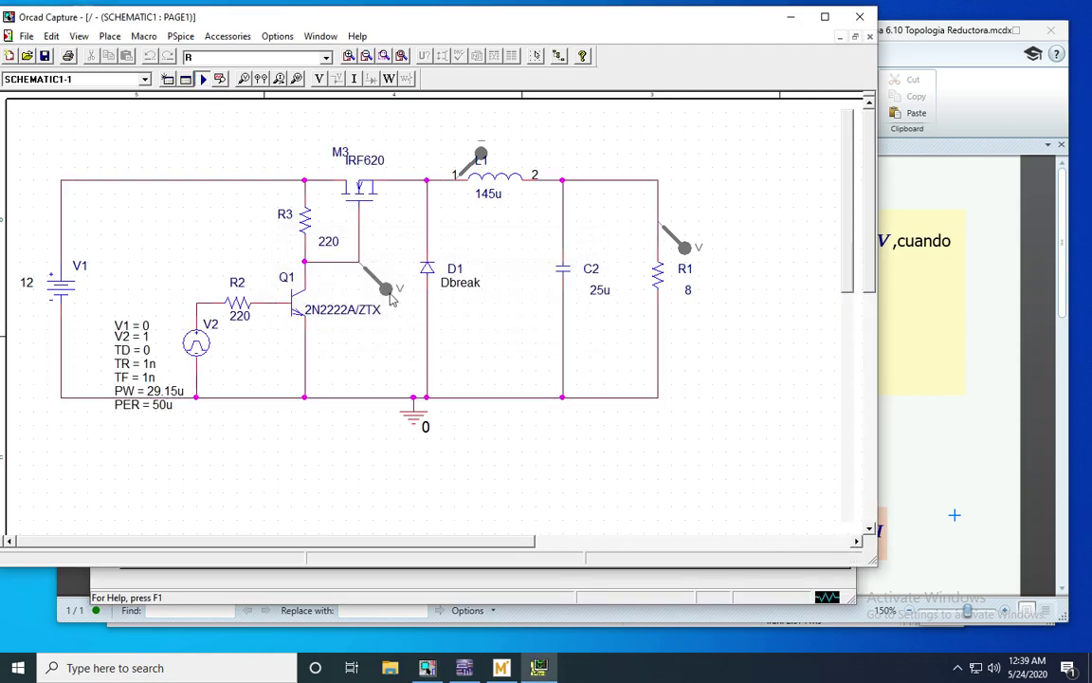
click(391, 296)
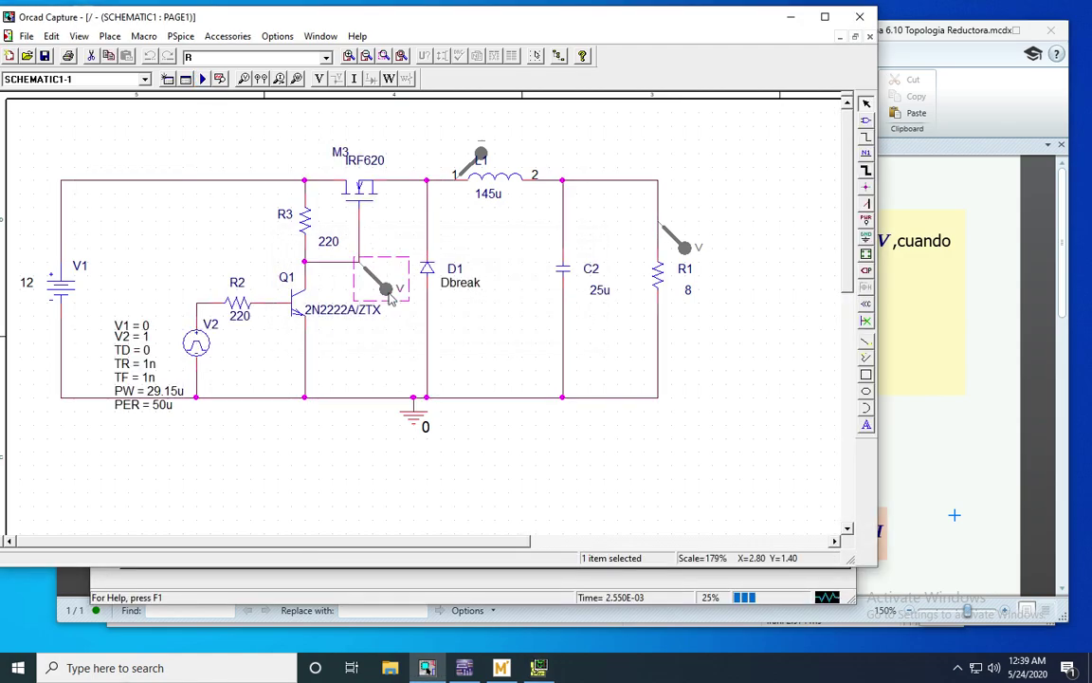
key(Delete)
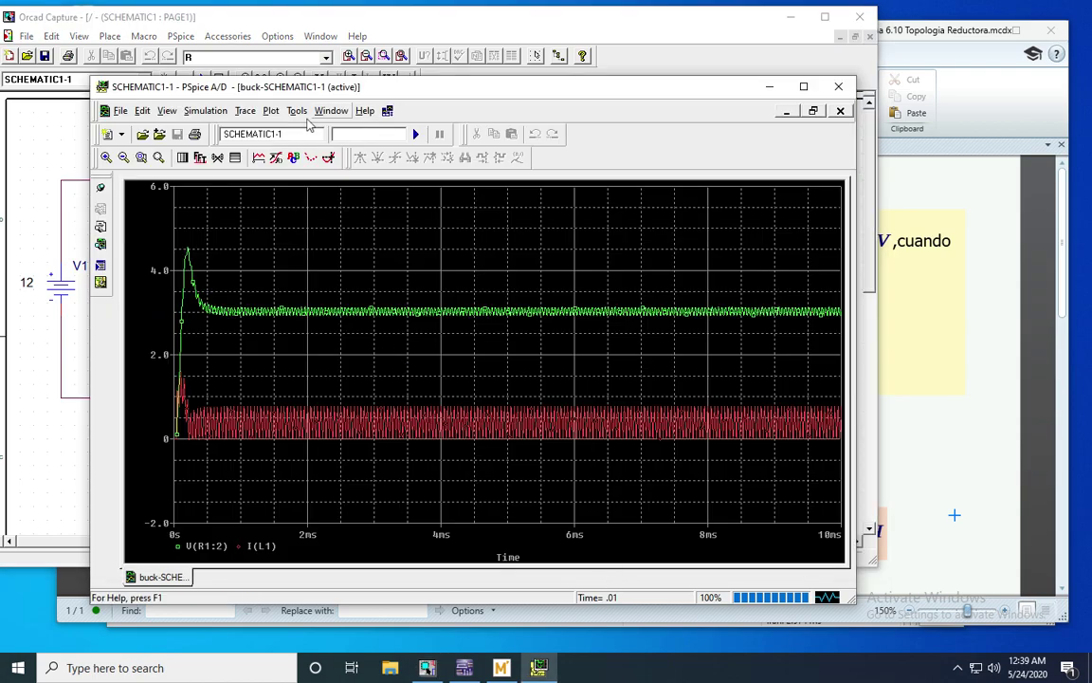
Step: Move the V(R1:2) trace into a new plot above I(L1), keeping only one copy of it
click(271, 110)
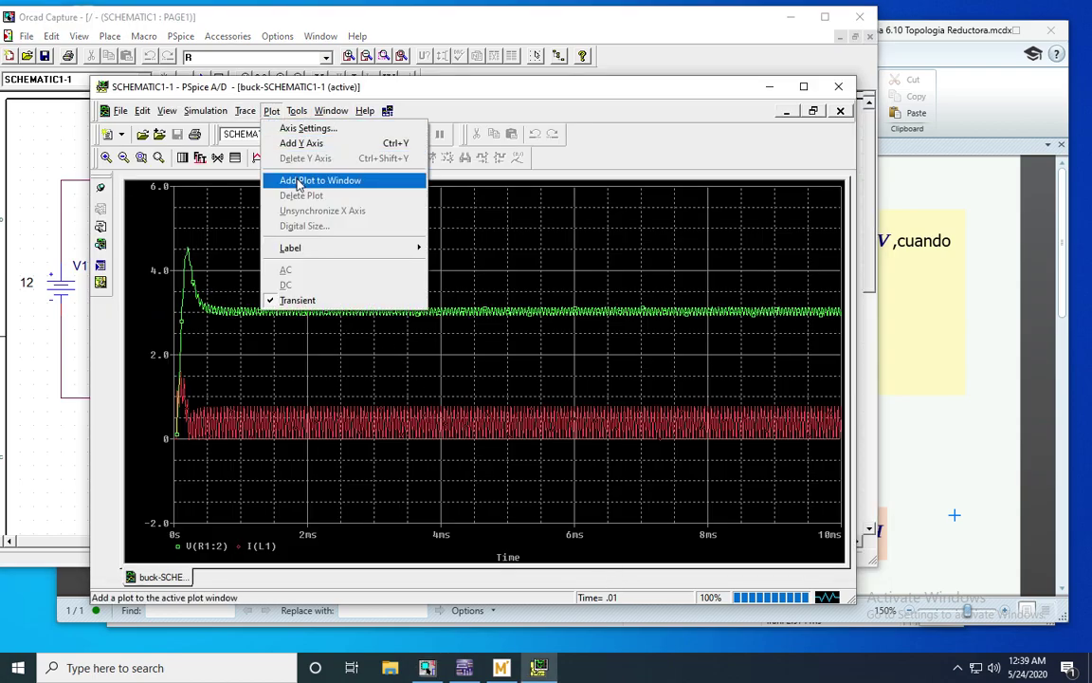
click(300, 181)
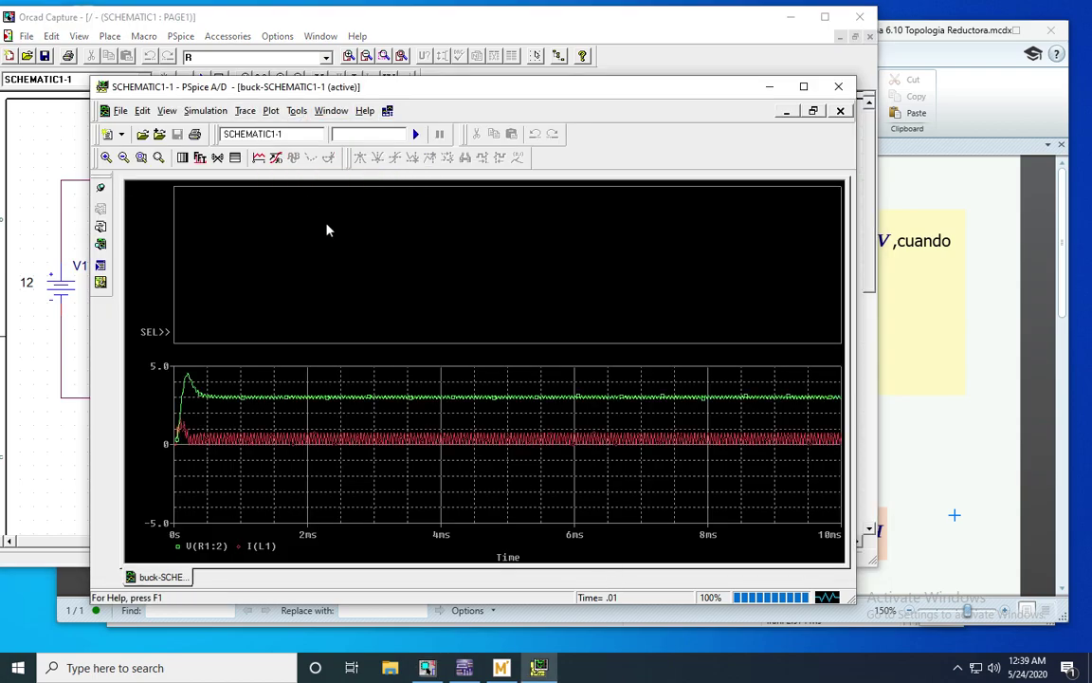
click(215, 547)
click(477, 134)
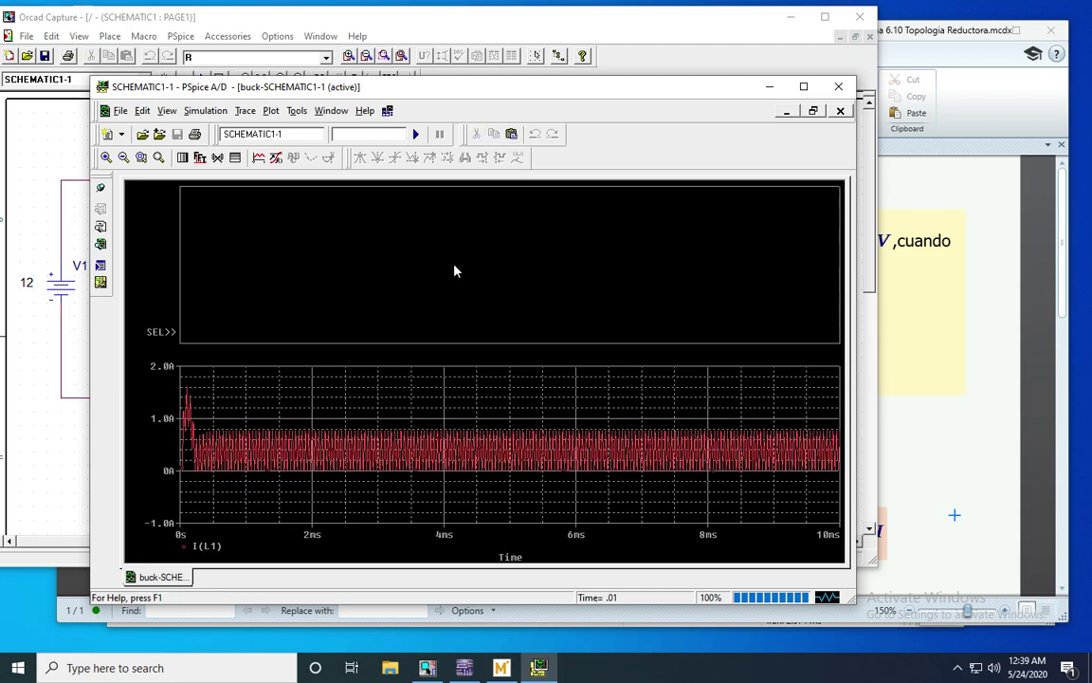
click(512, 133)
click(512, 134)
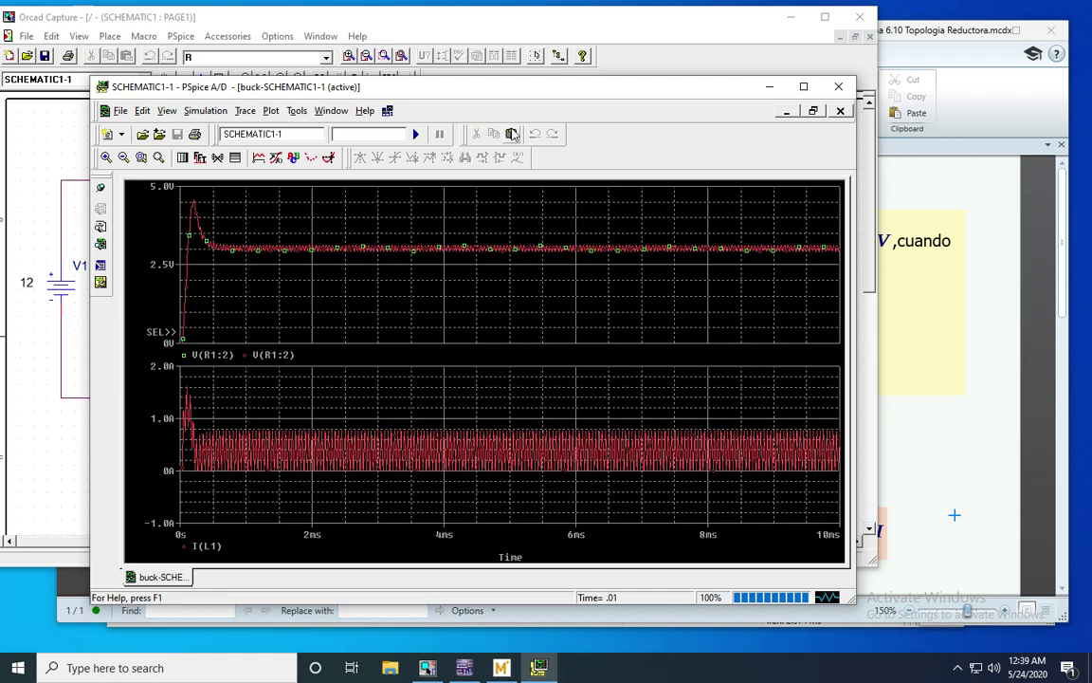
click(274, 354)
click(477, 133)
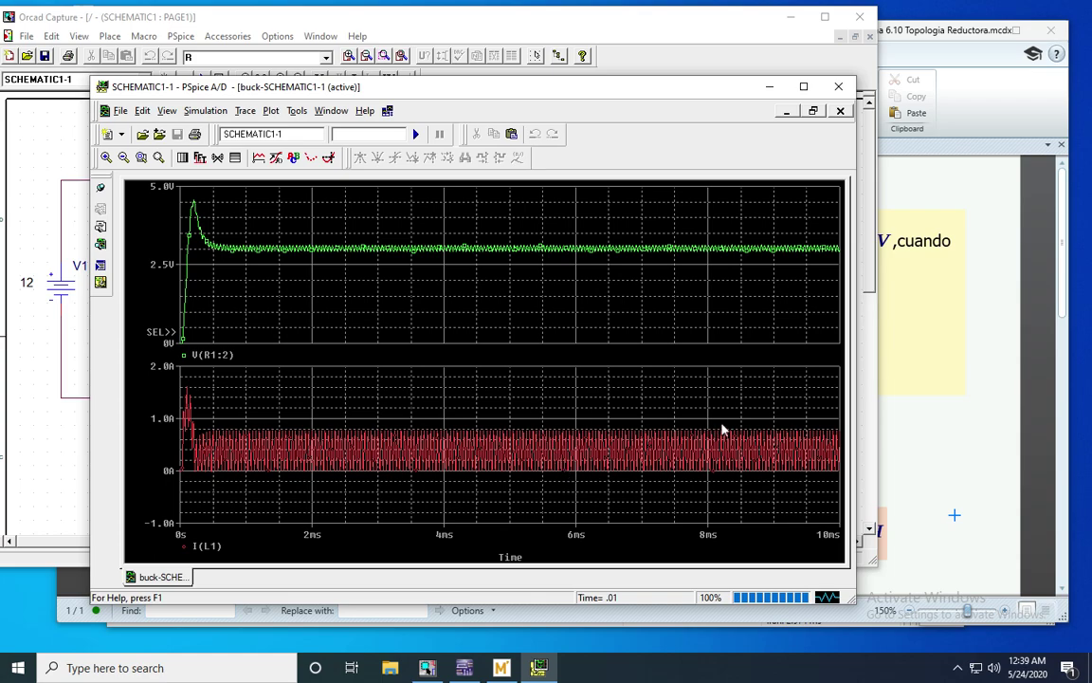
Step: Narrow the displayed time range of both plots to the final cycles, from about 9.775 to 9.97 ms
click(773, 455)
drag(761, 417, 794, 513)
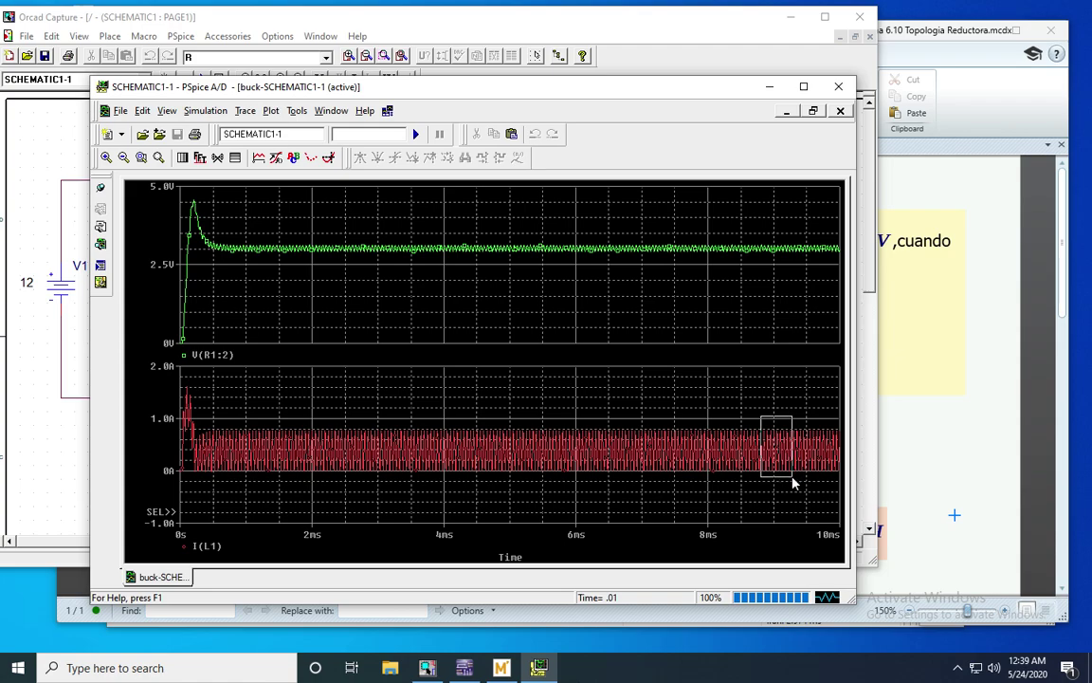
click(144, 160)
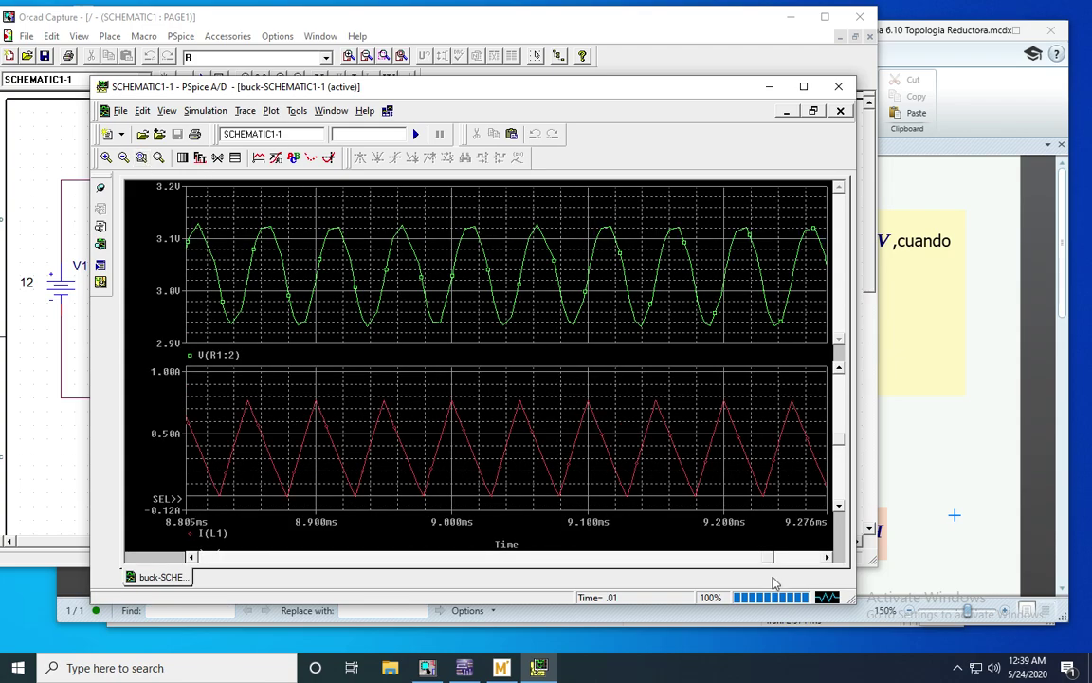
click(826, 558)
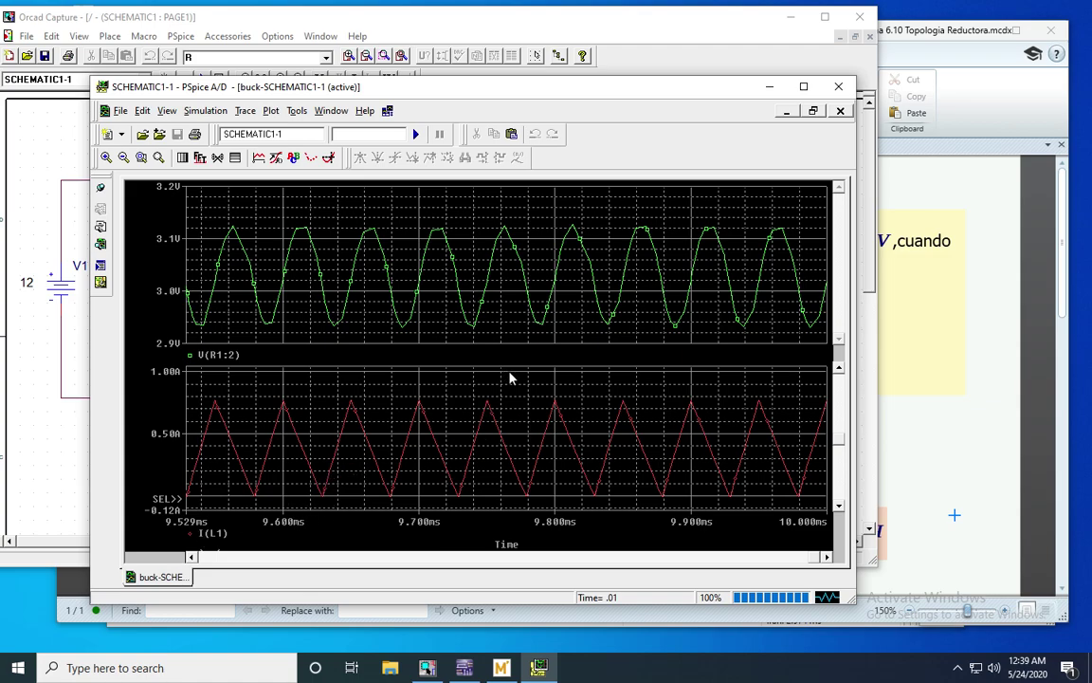
drag(522, 379, 785, 534)
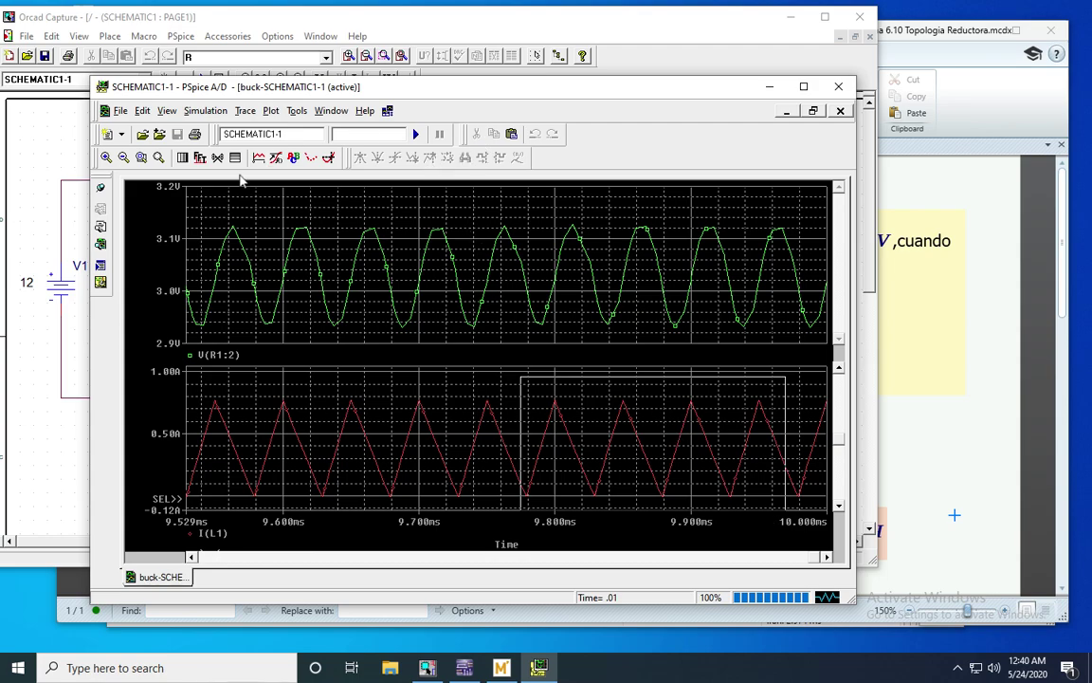
click(140, 159)
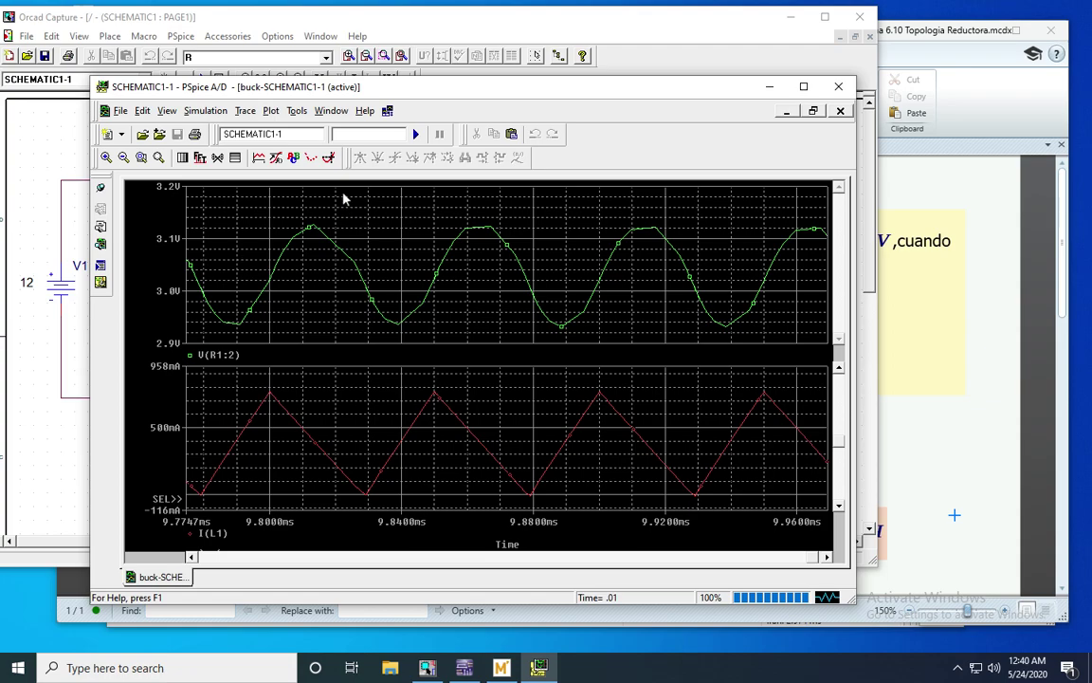
Step: Turn on the cursors for V(R1:2) and label its peak near 9.81 ms and the minimum near 9.84 ms
click(329, 159)
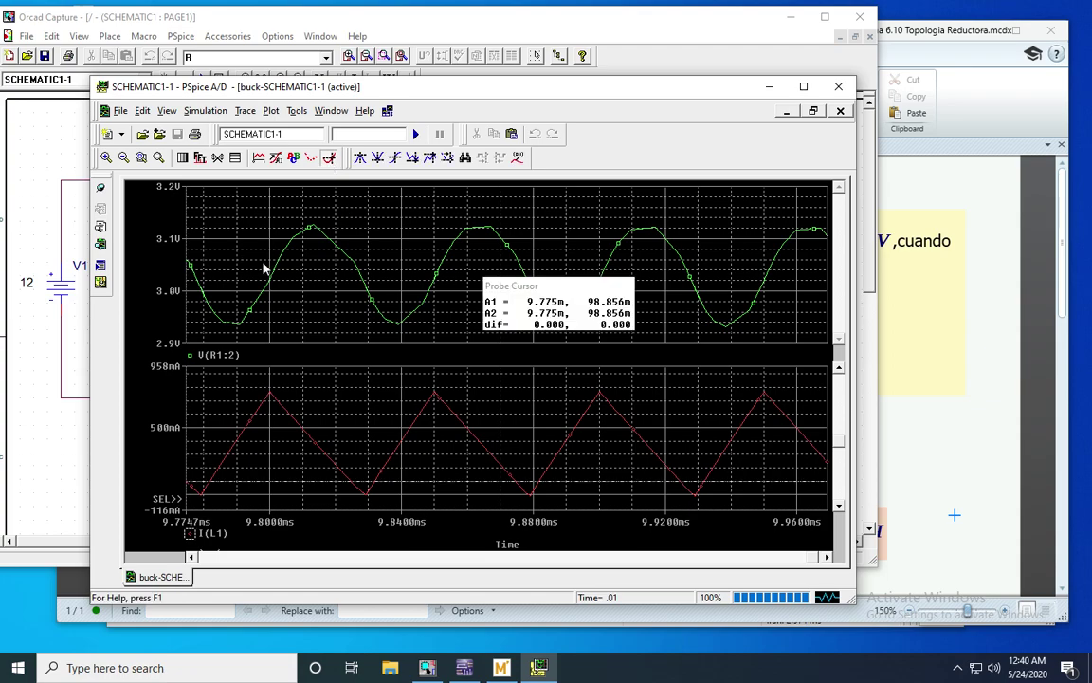
right_click(191, 357)
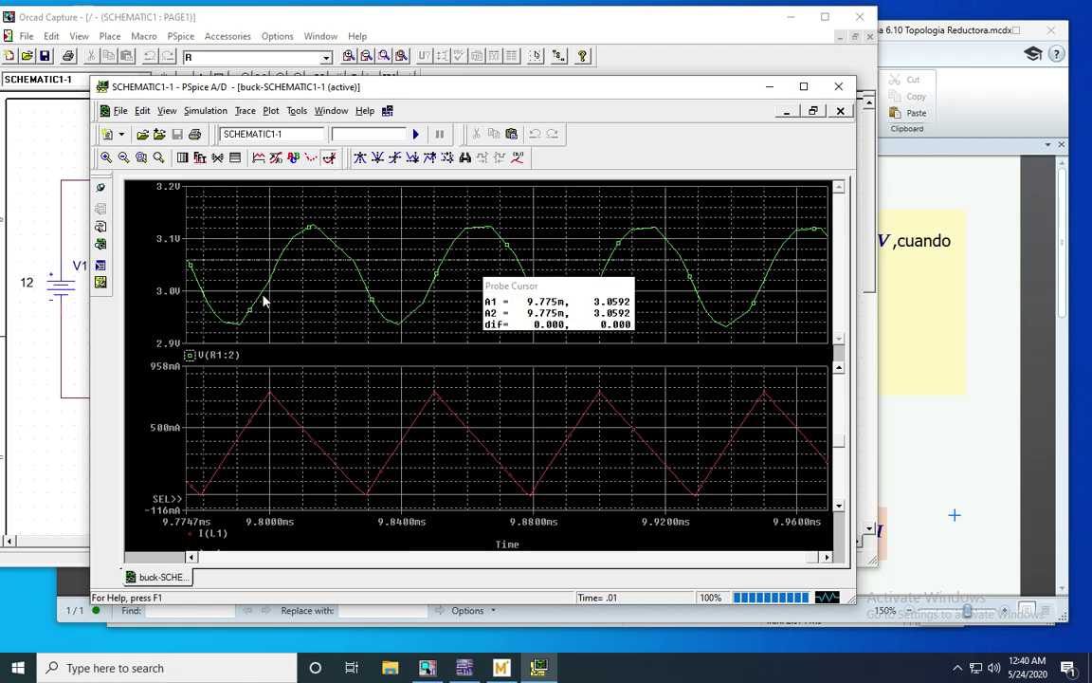
click(314, 229)
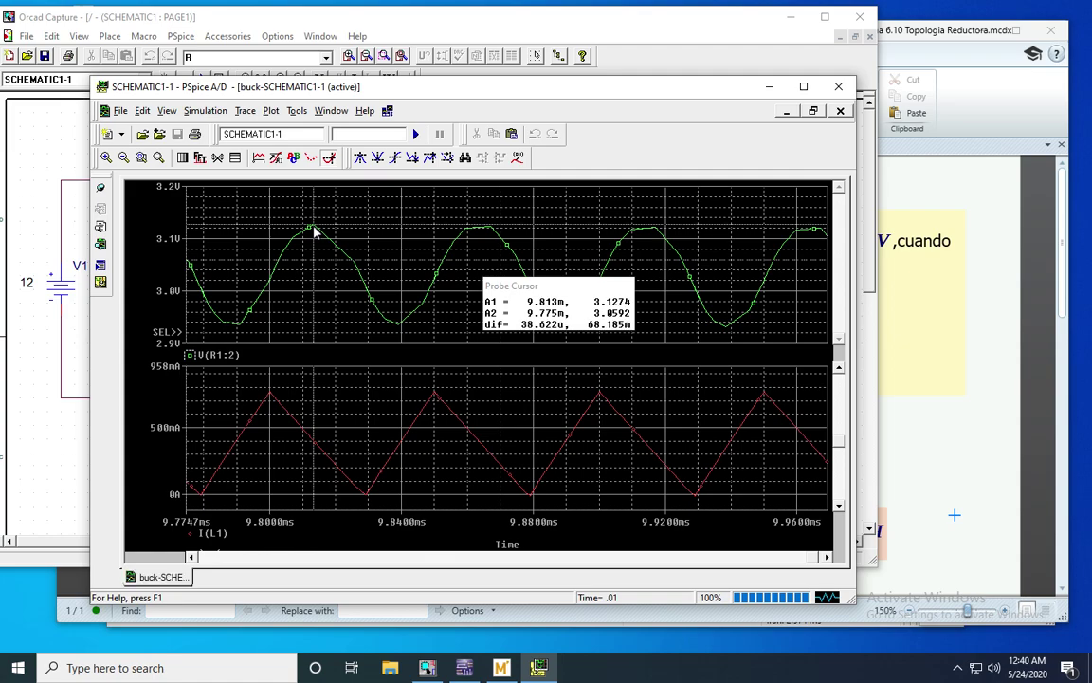
click(517, 157)
click(398, 322)
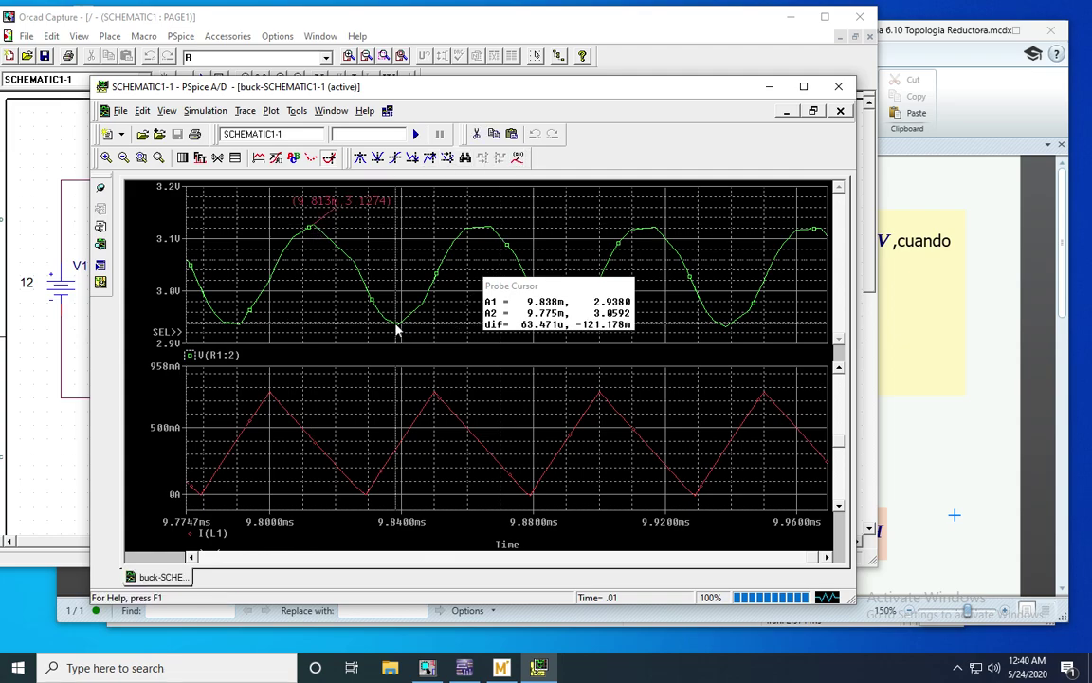
click(518, 157)
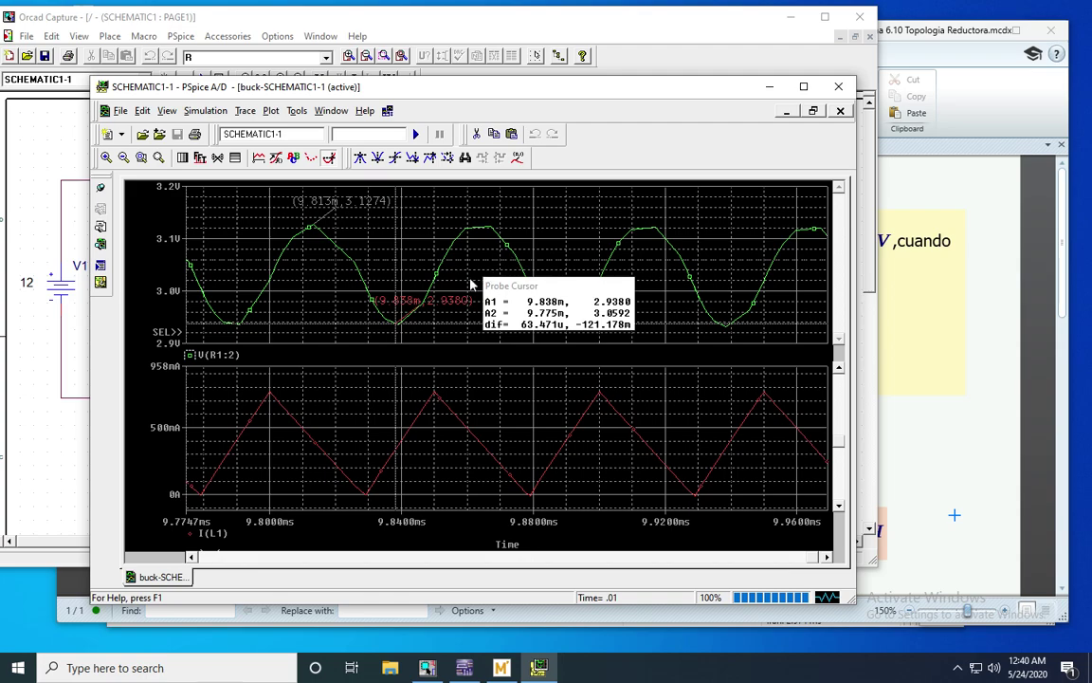
Step: Assign both cursors to I(L1), label its peak near 9.80 ms and minimum near 9.83 ms, and close the PSpice A/D window
click(190, 535)
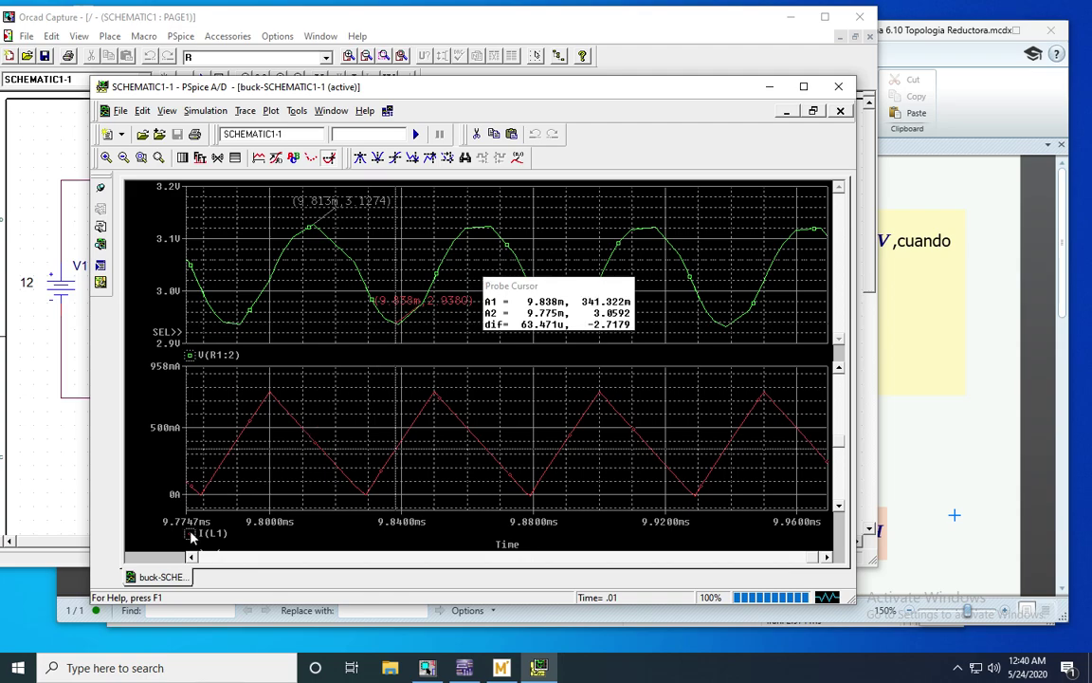
right_click(191, 534)
double_click(190, 535)
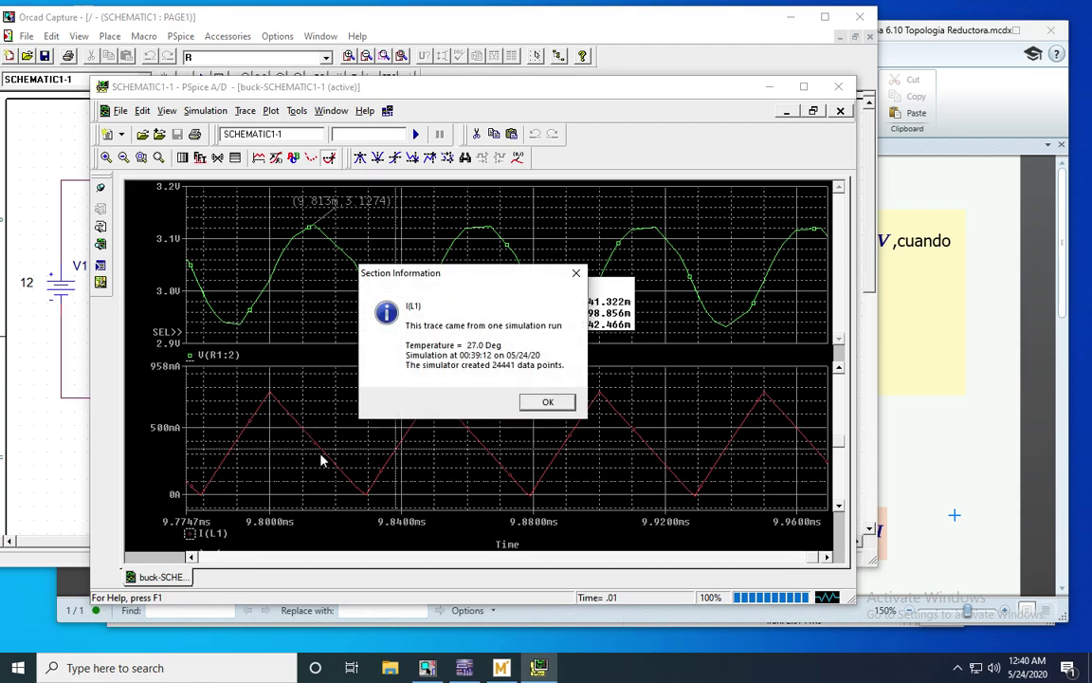
click(540, 403)
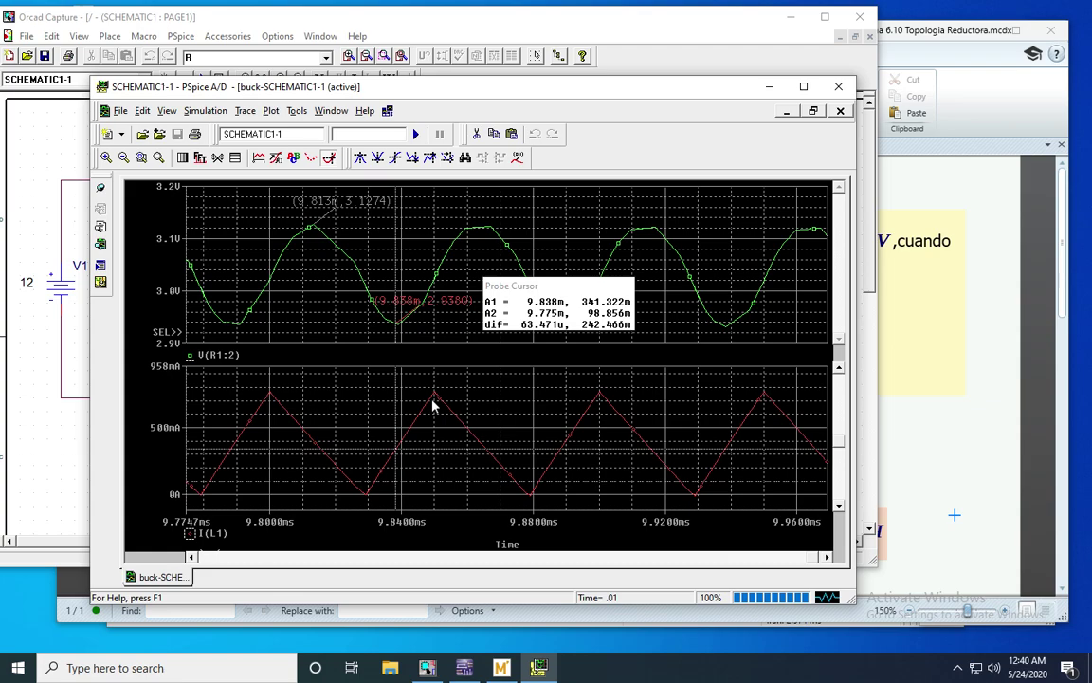
click(270, 399)
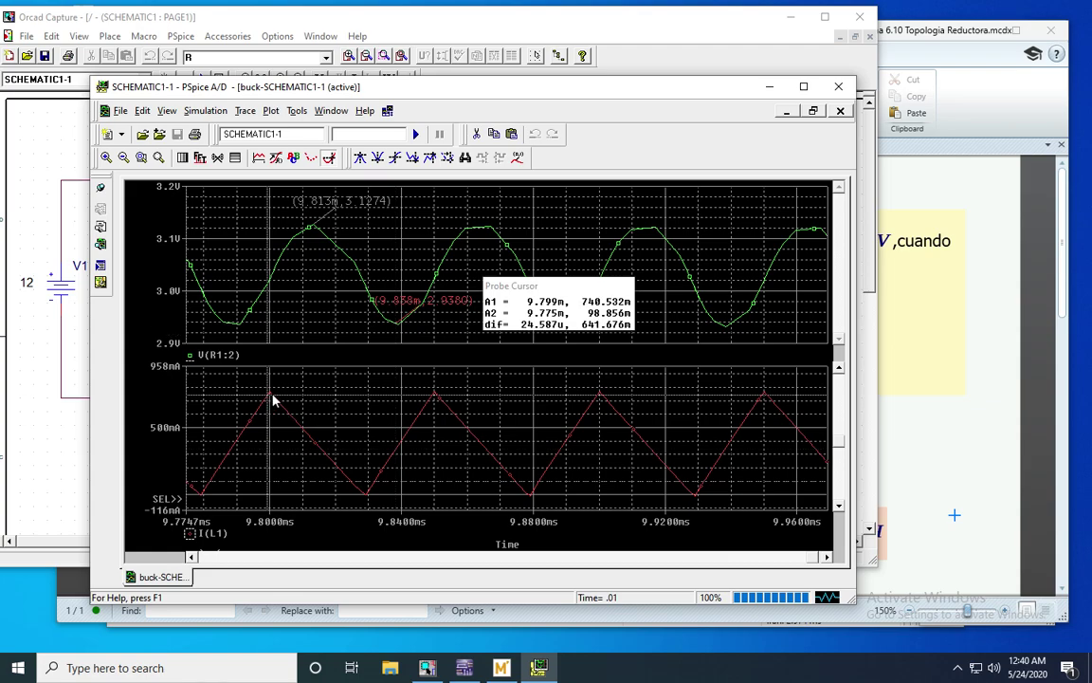
click(272, 396)
click(270, 398)
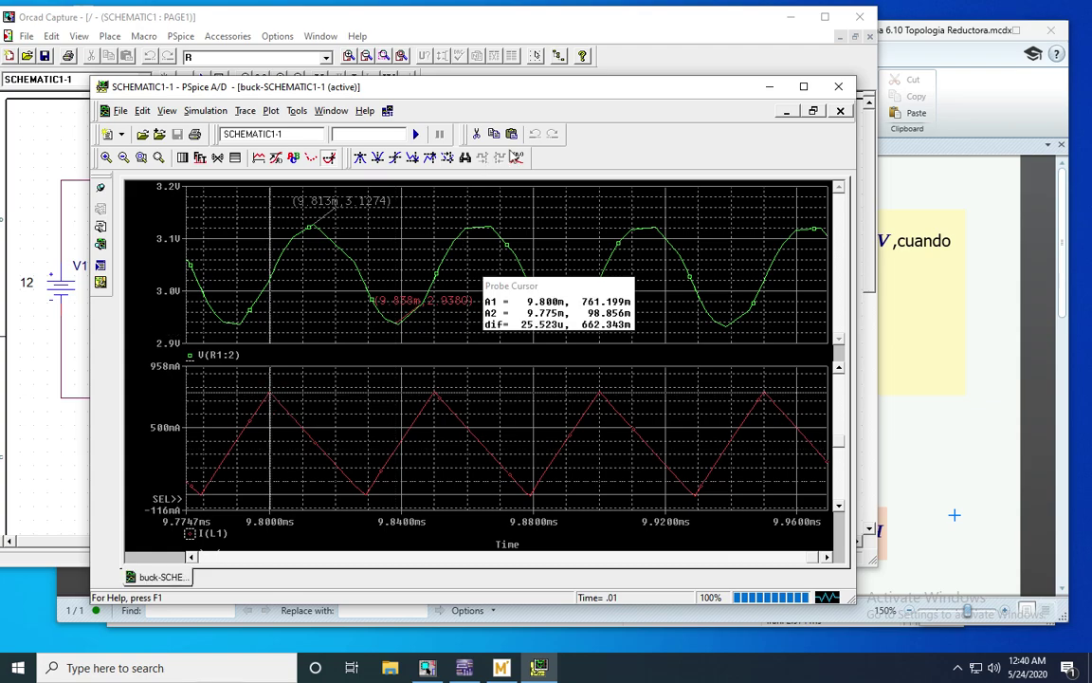
click(517, 157)
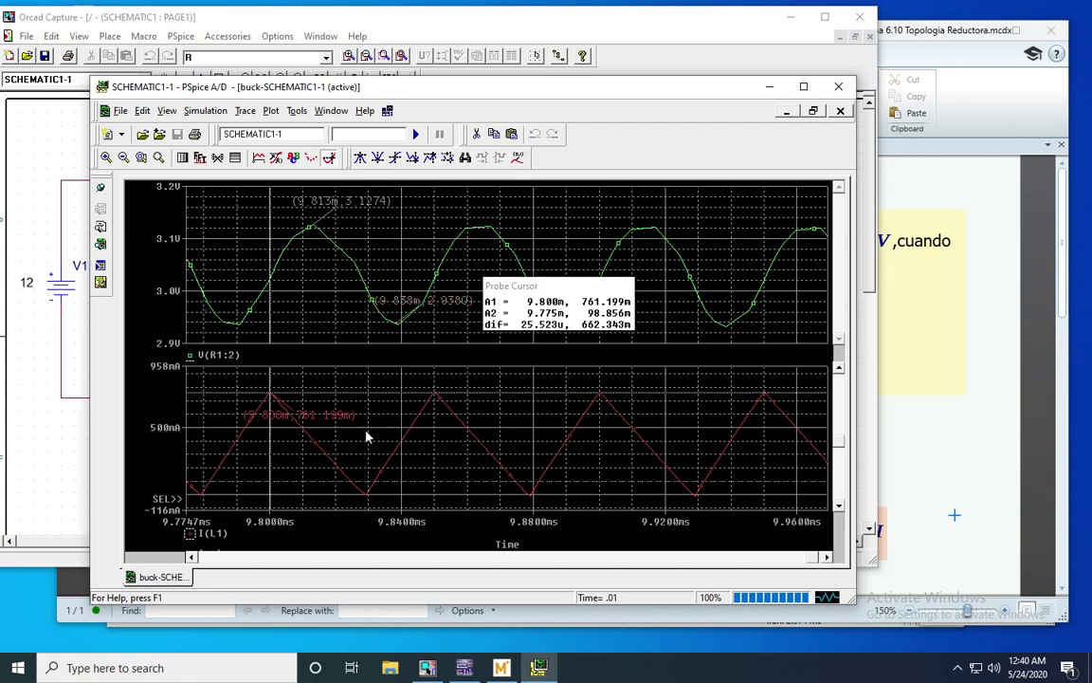
click(368, 497)
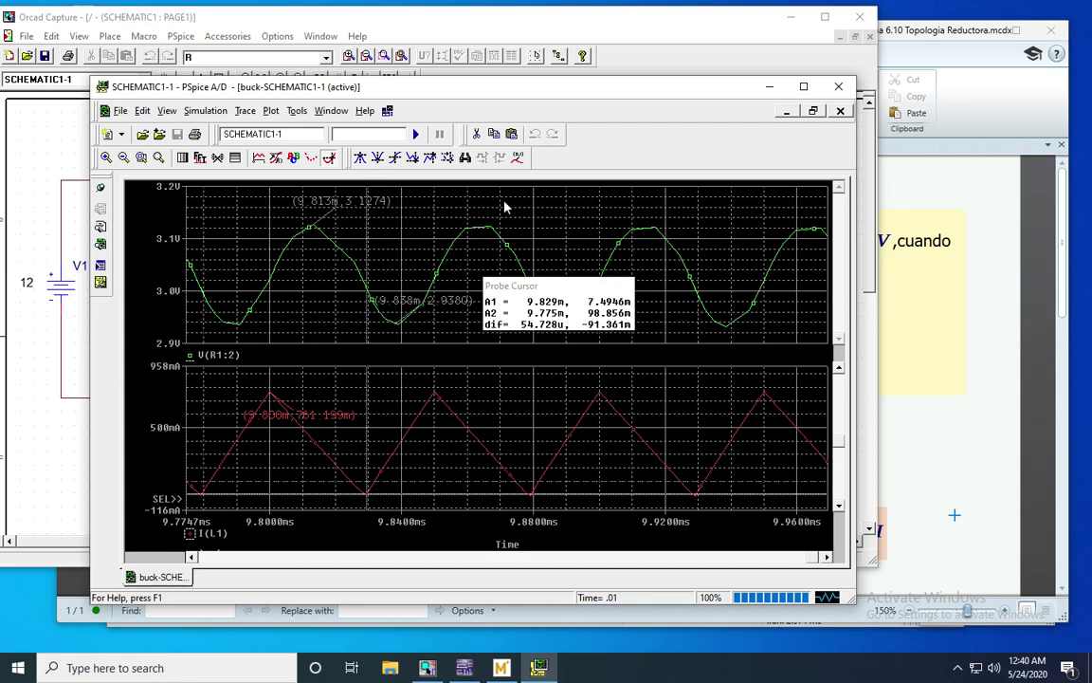
click(517, 158)
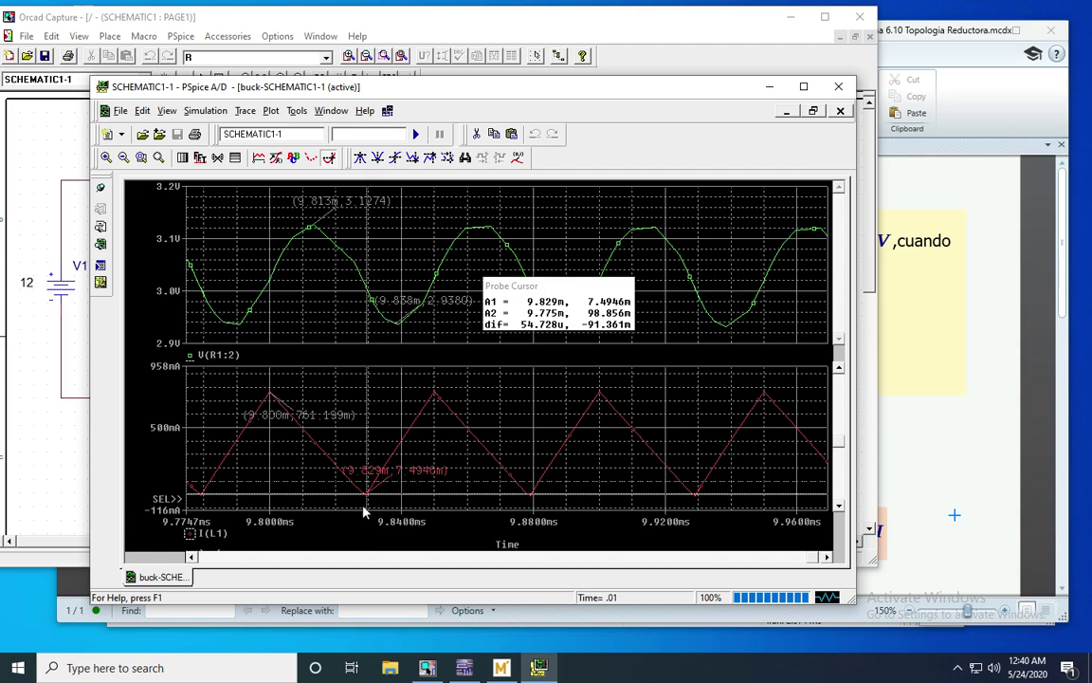
click(839, 89)
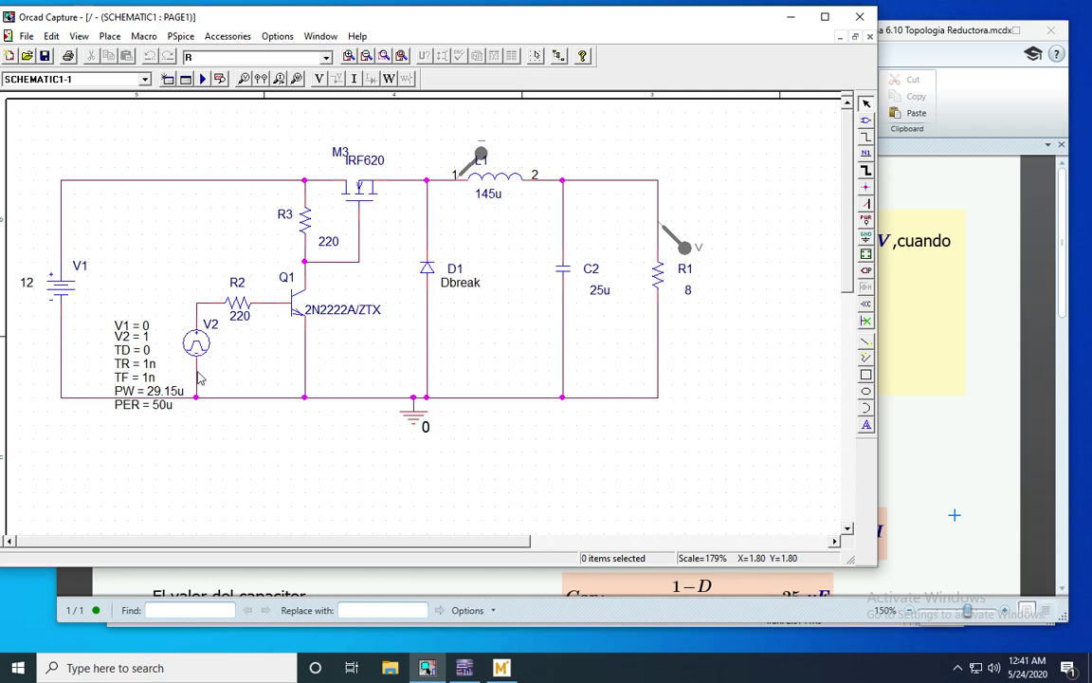
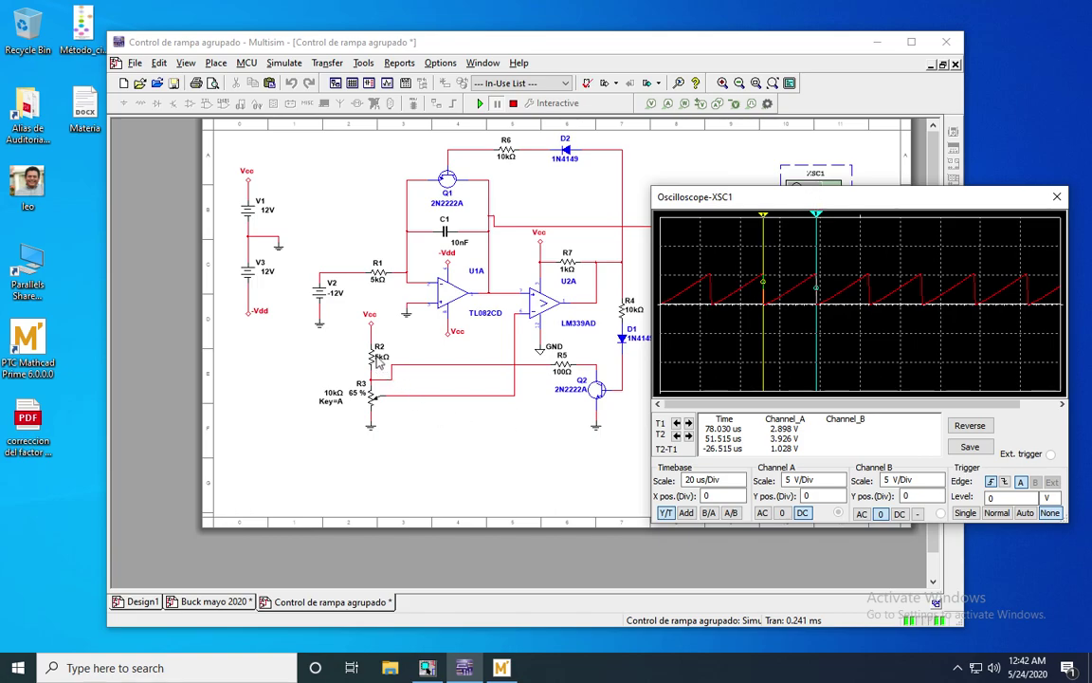
Step: Stop the running simulation and set resistor R2 above the R3 potentiometer to 1k
click(513, 105)
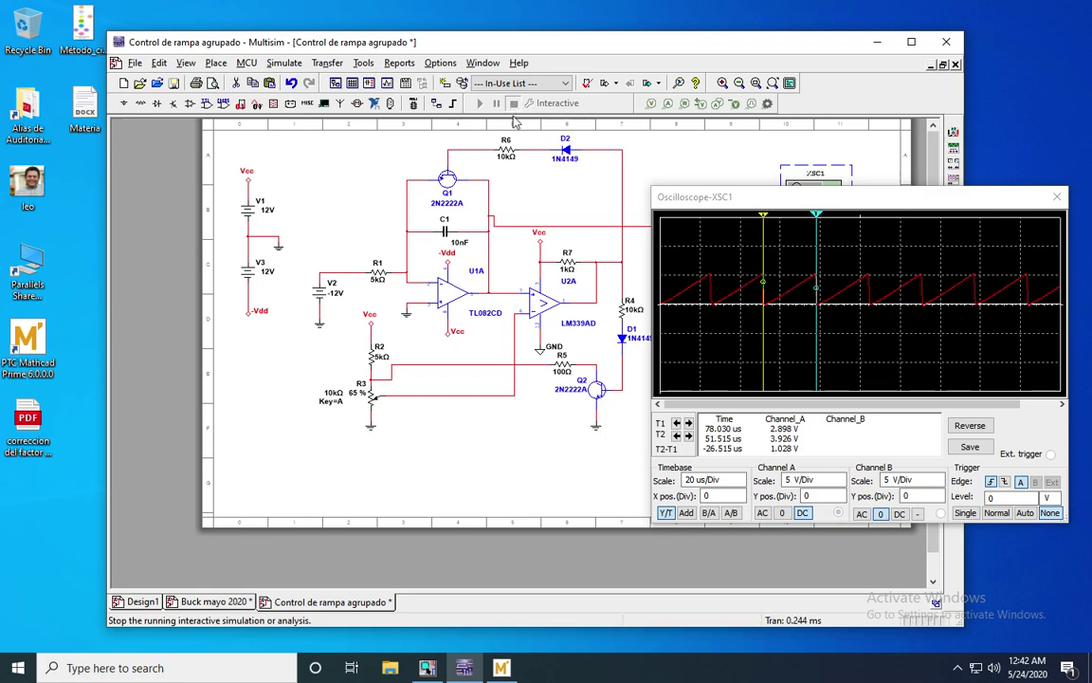
click(379, 357)
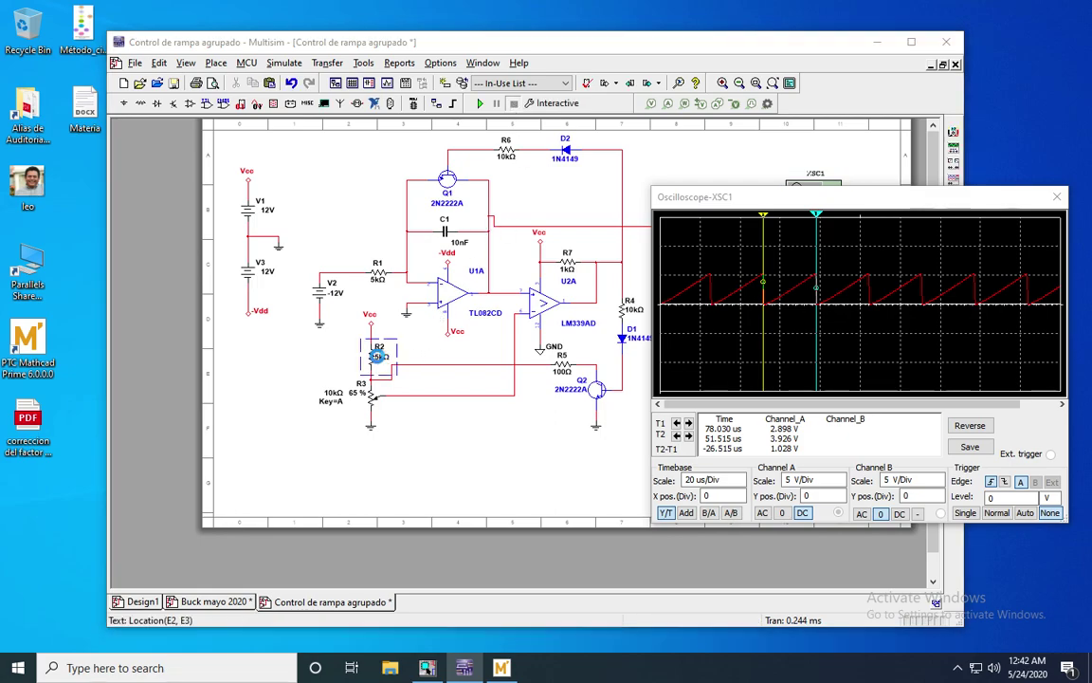
double_click(376, 356)
text(1k)
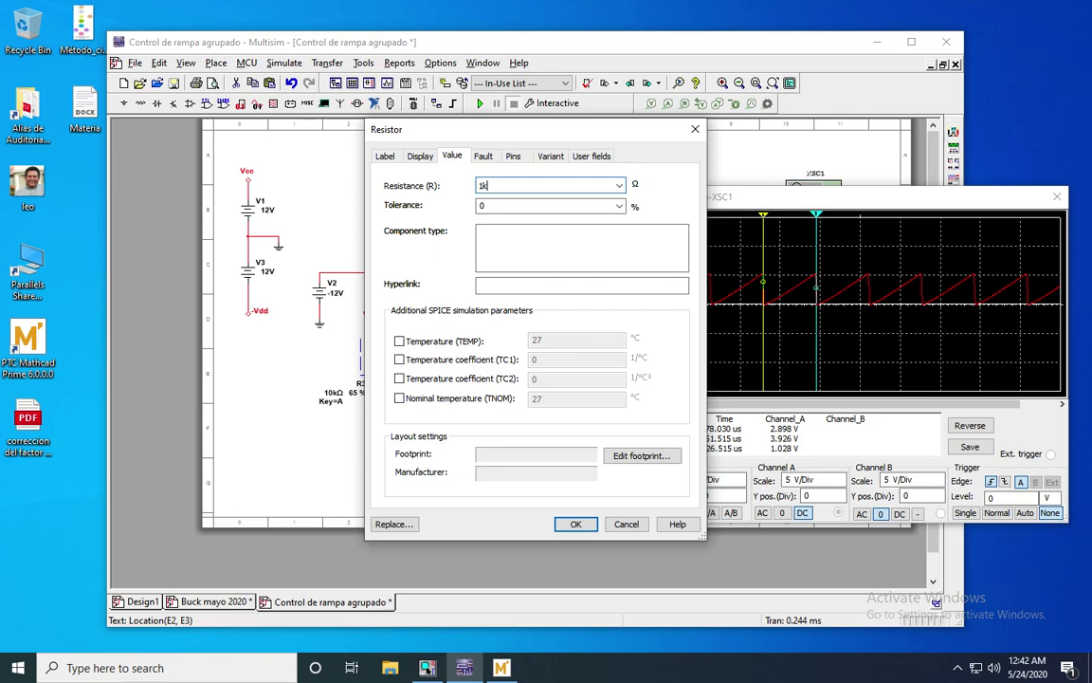
key(Return)
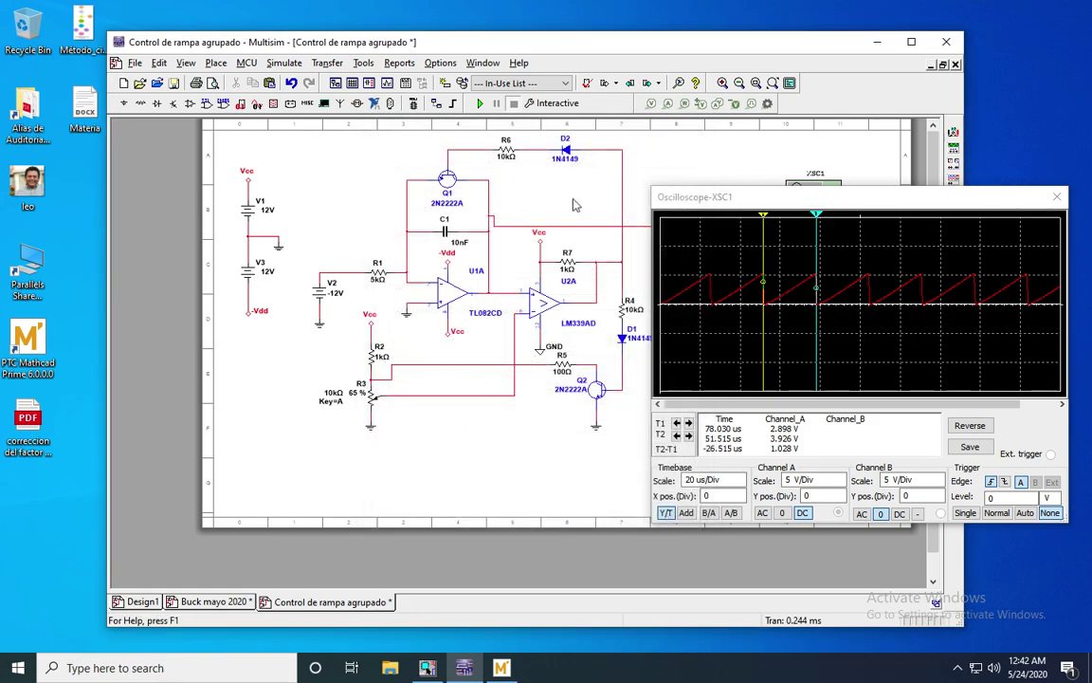
Step: Run and stop the simulation, and place the two oscilloscope cursors on consecutive ramp peaks to measure the period
click(480, 104)
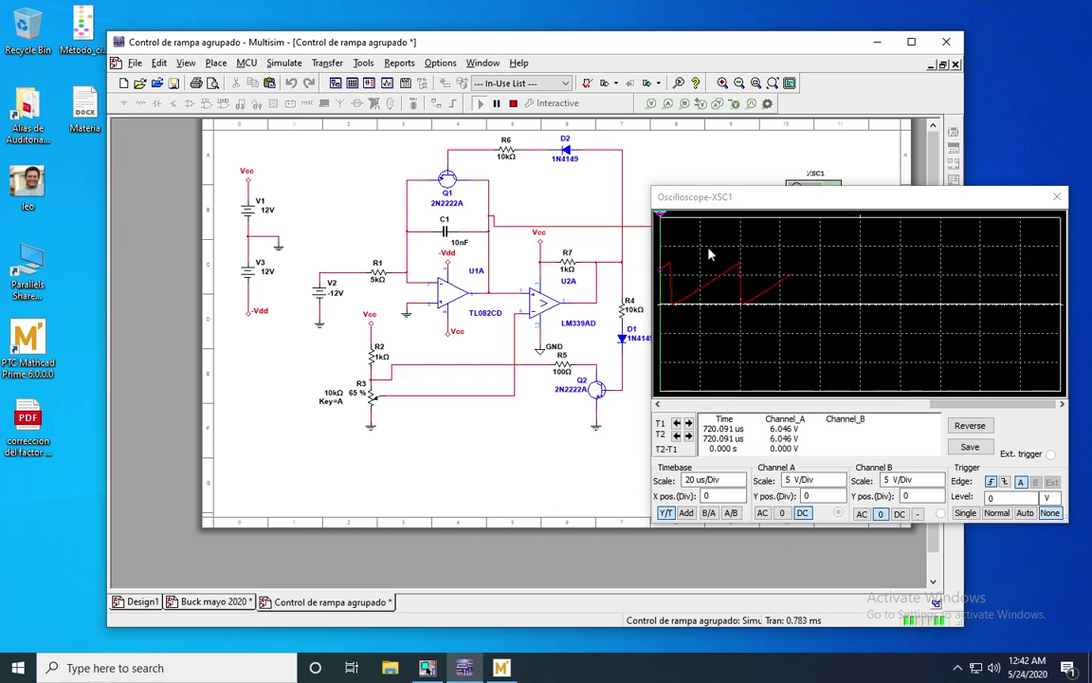
click(512, 103)
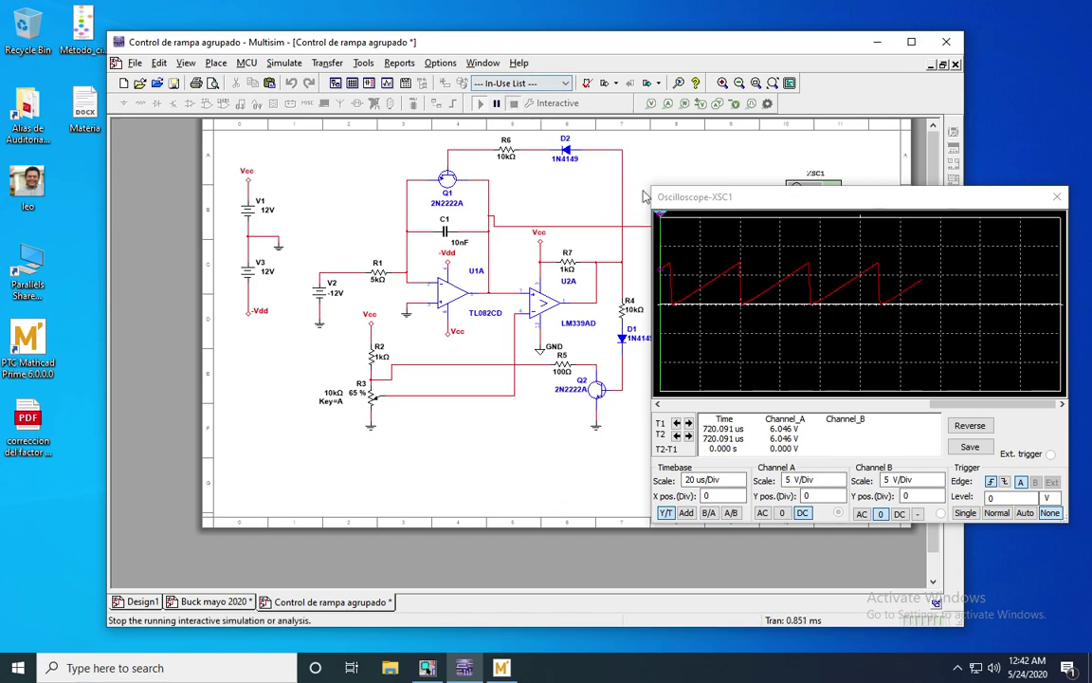
drag(662, 218, 740, 232)
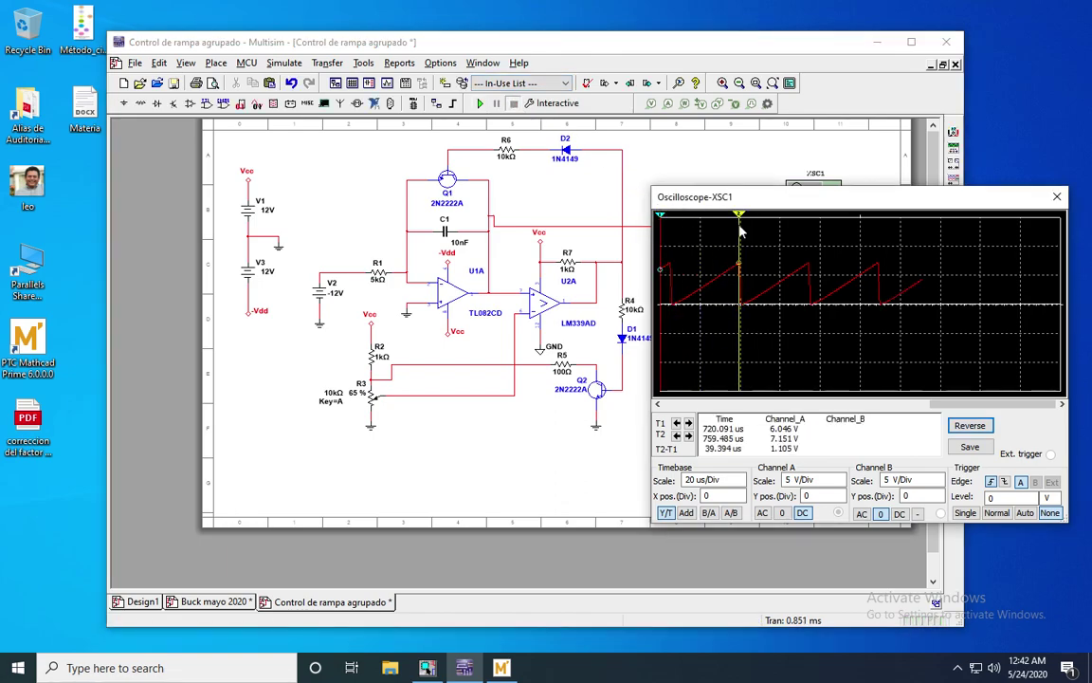
drag(661, 217, 809, 214)
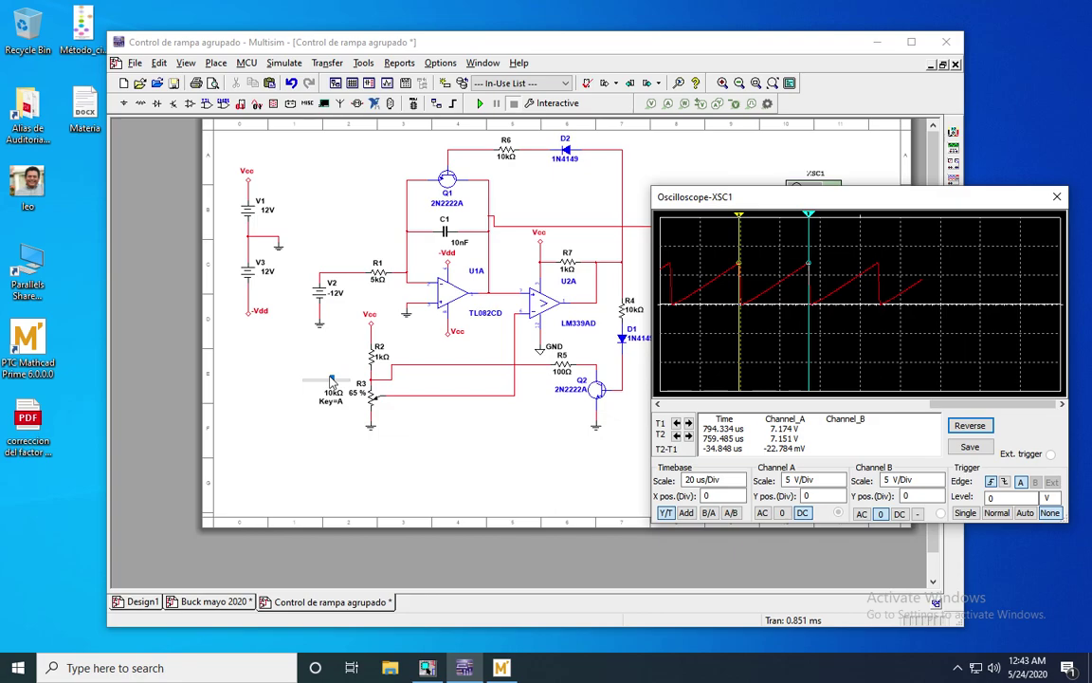
Step: Set potentiometer R3 to 90 %, rerun the simulation briefly and measure the ramp period between the first two peaks
drag(332, 381, 343, 384)
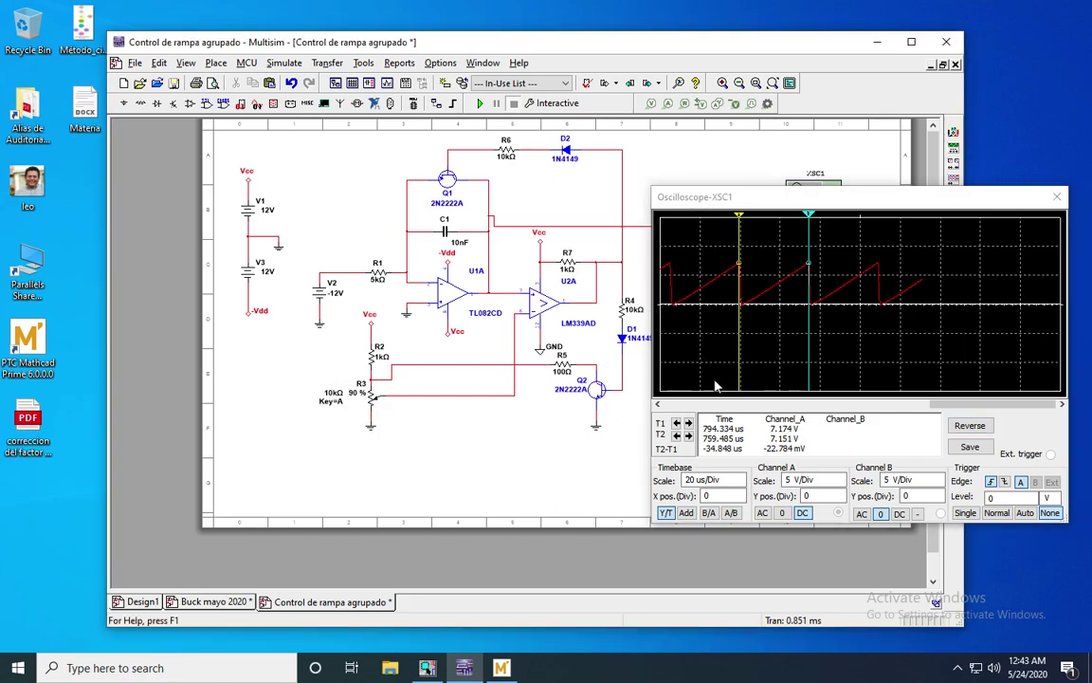
click(479, 103)
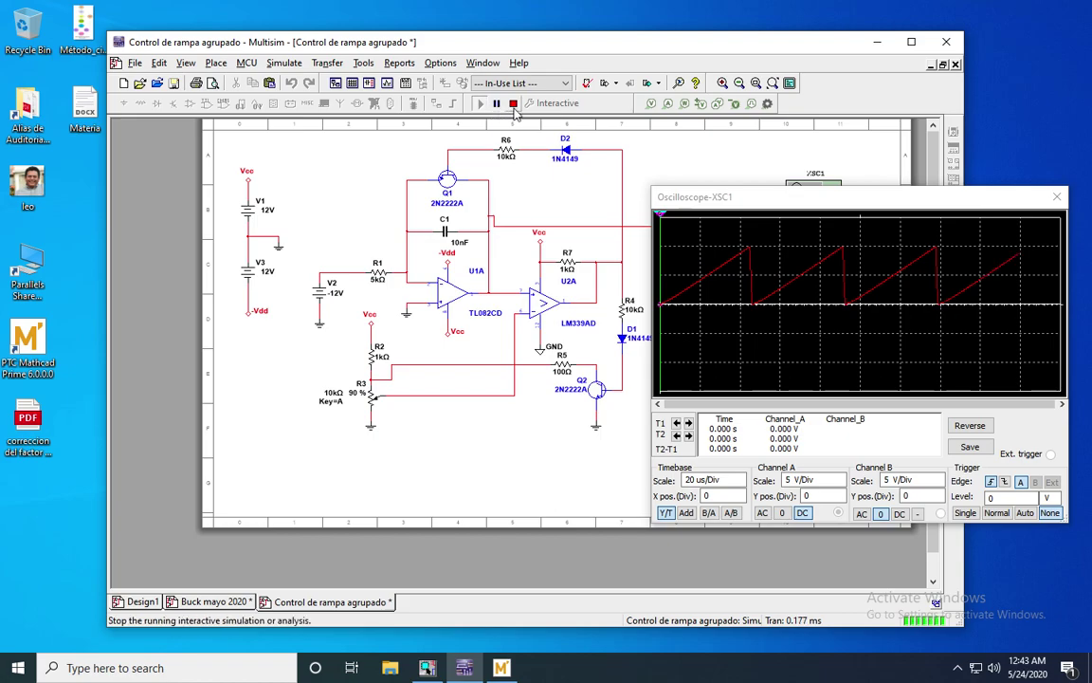
click(513, 104)
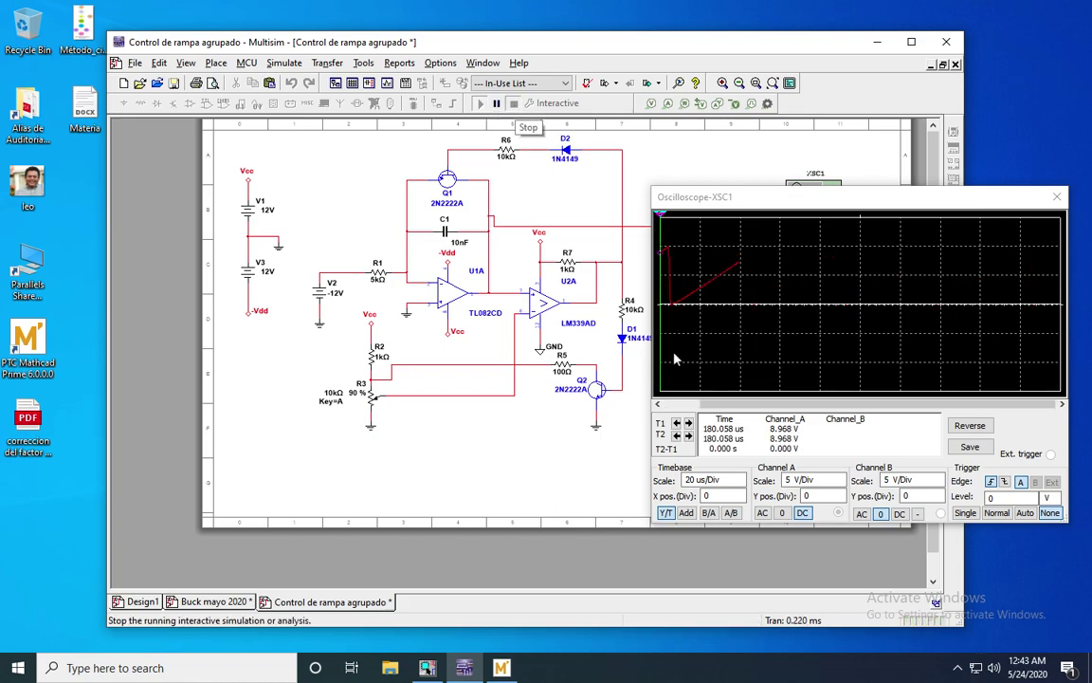
drag(661, 248, 751, 247)
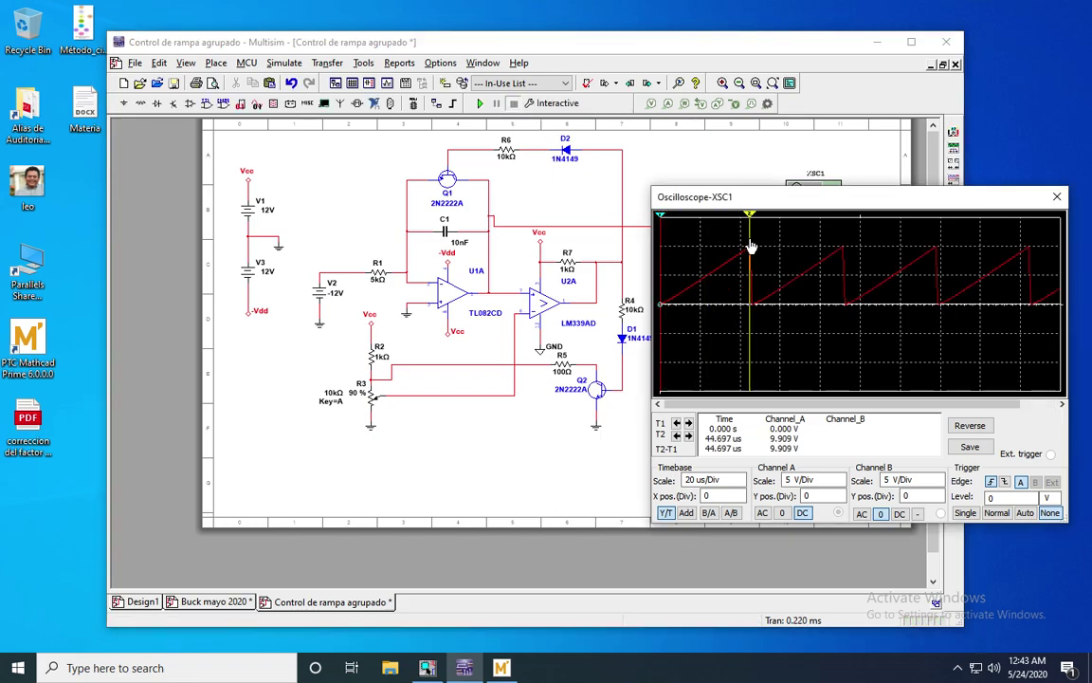
drag(662, 216, 842, 255)
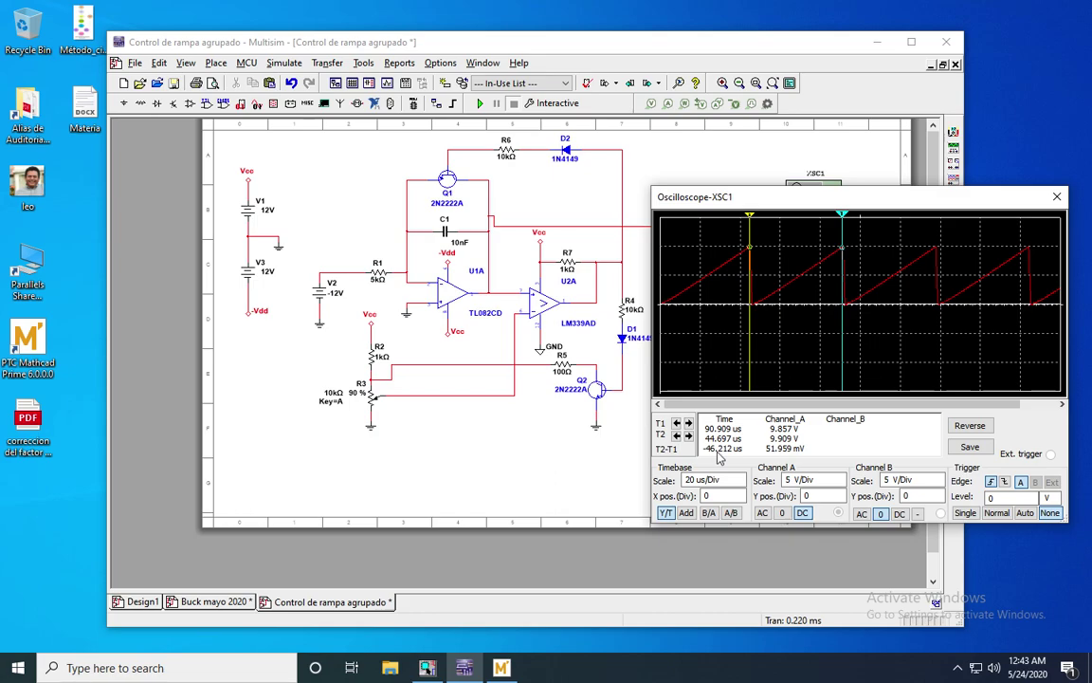
Step: Raise potentiometer R3 to 95 %, rerun the simulation briefly and measure the ramp period with both cursors
click(343, 383)
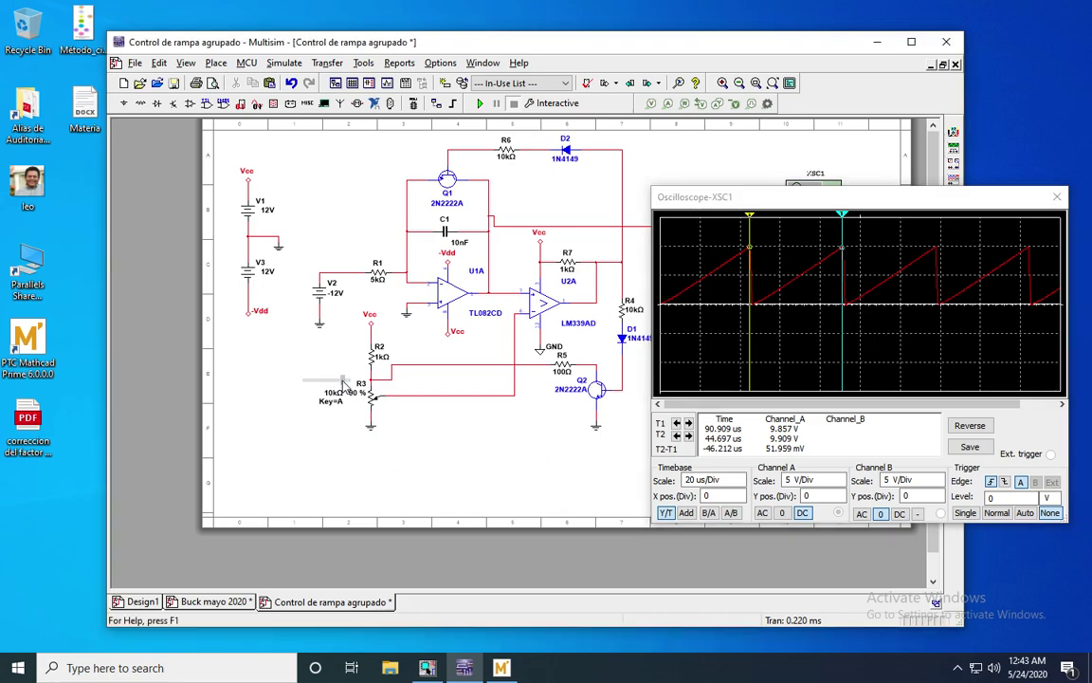
click(479, 104)
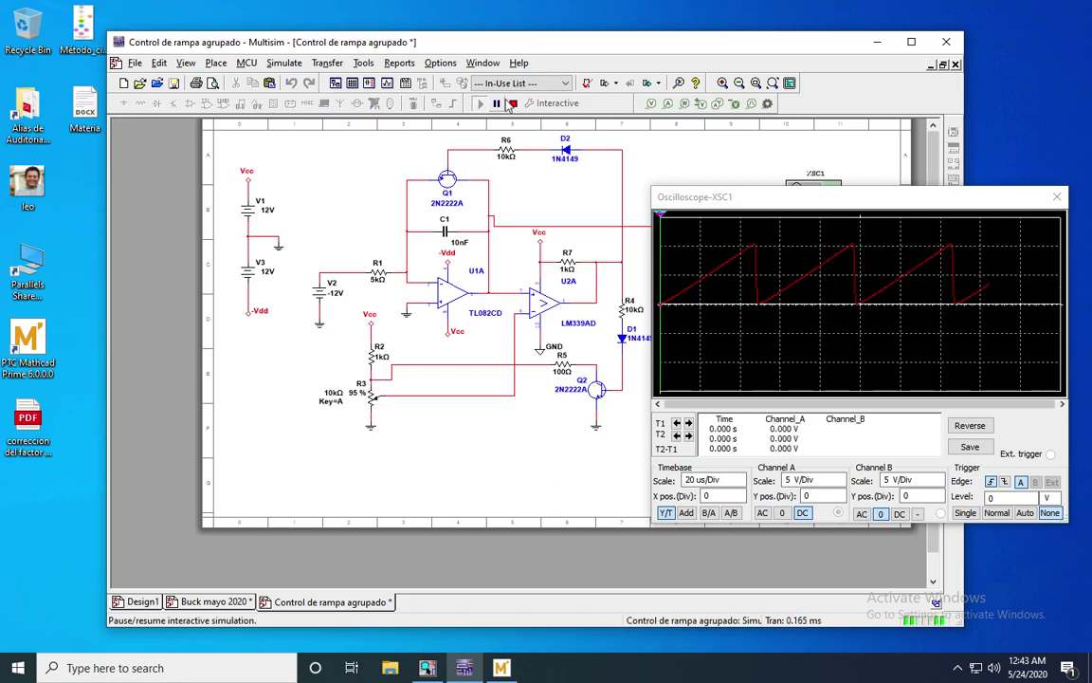
click(513, 104)
drag(665, 223, 758, 249)
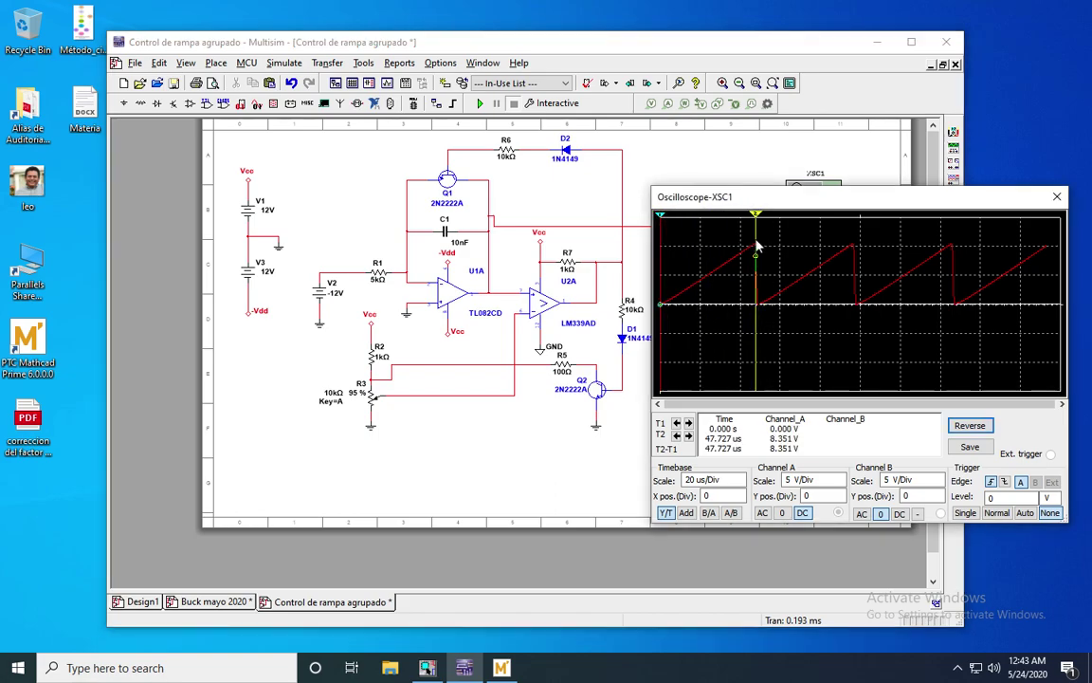
drag(662, 221, 856, 241)
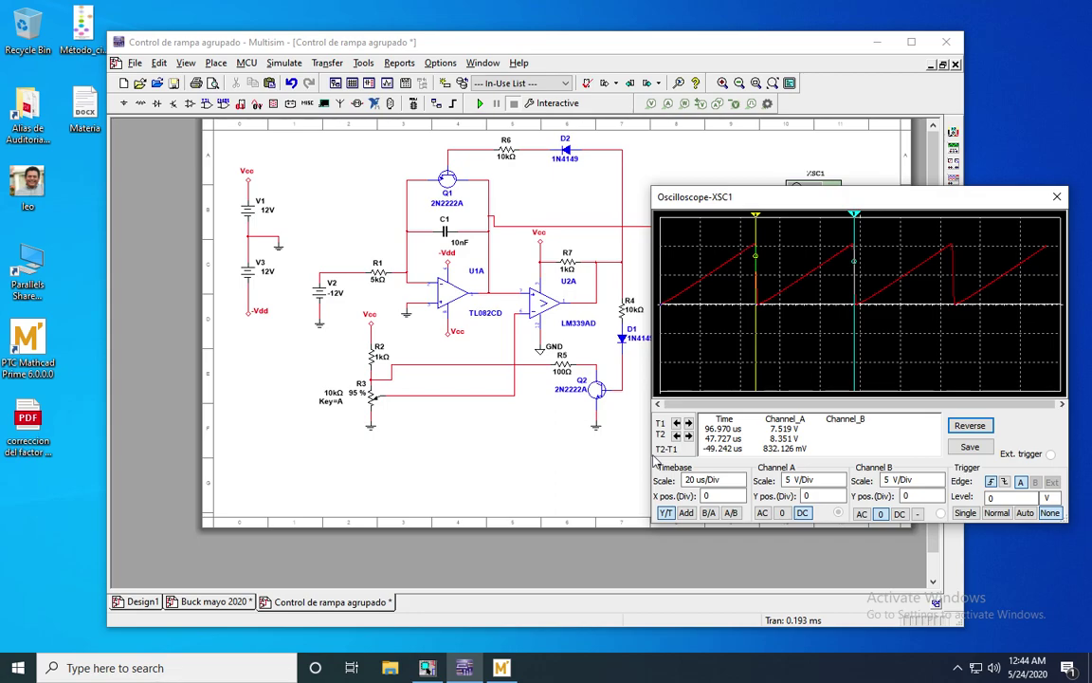
Step: Close the oscilloscope and the Control de rampa agrupado design without saving its changes
mouse_move(378, 399)
click(1056, 198)
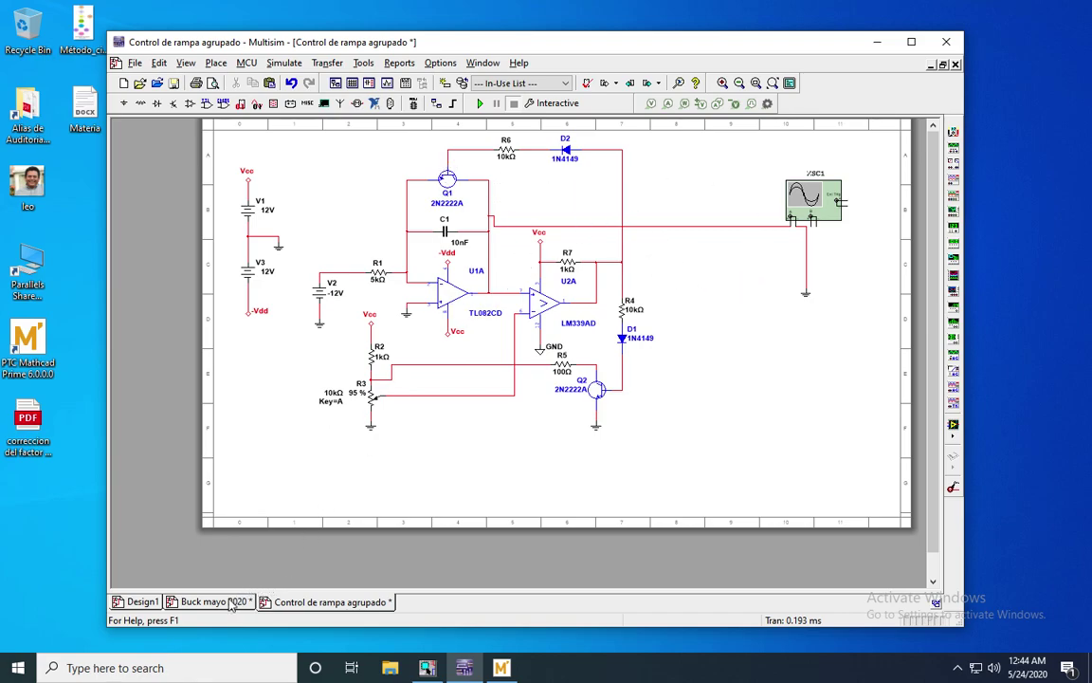
key(ctrl+F4)
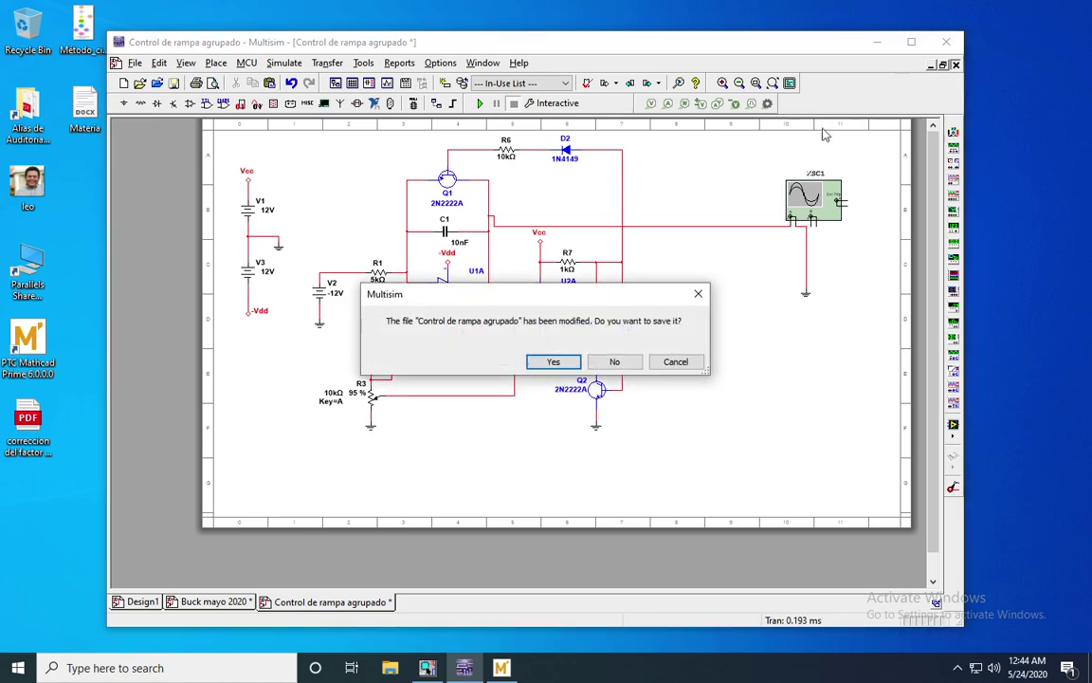
click(607, 363)
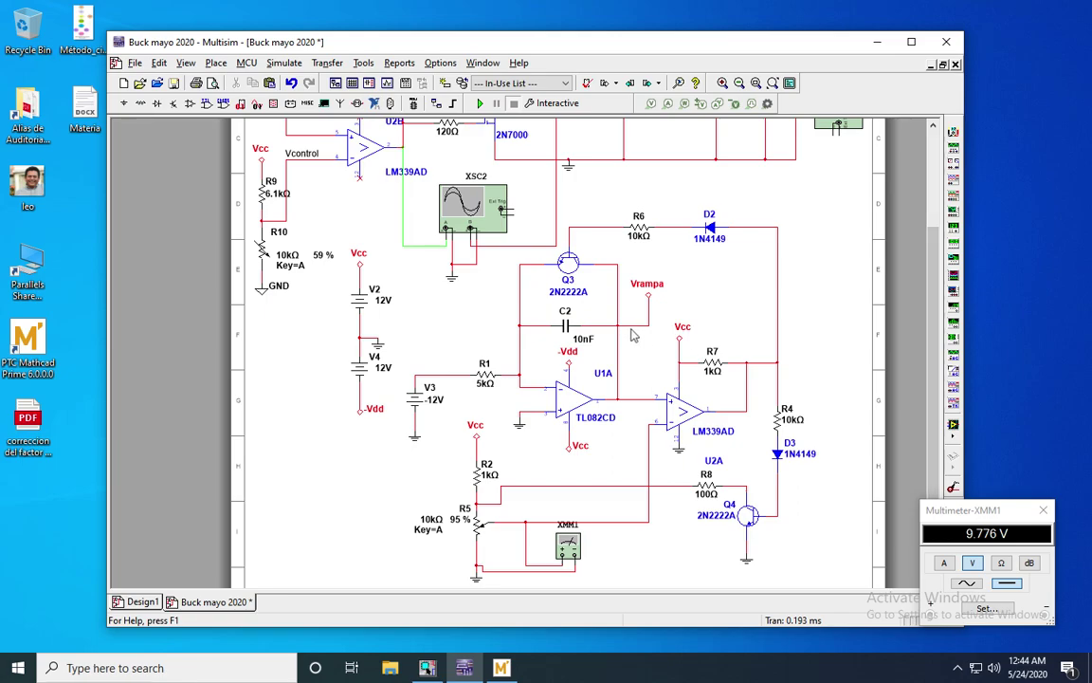
Step: Compare the sawtooth generator circuit in the Coughlin PDF in Acrobat Reader with the Buck mayo 2020 schematic in Multisim
key(super+Tab)
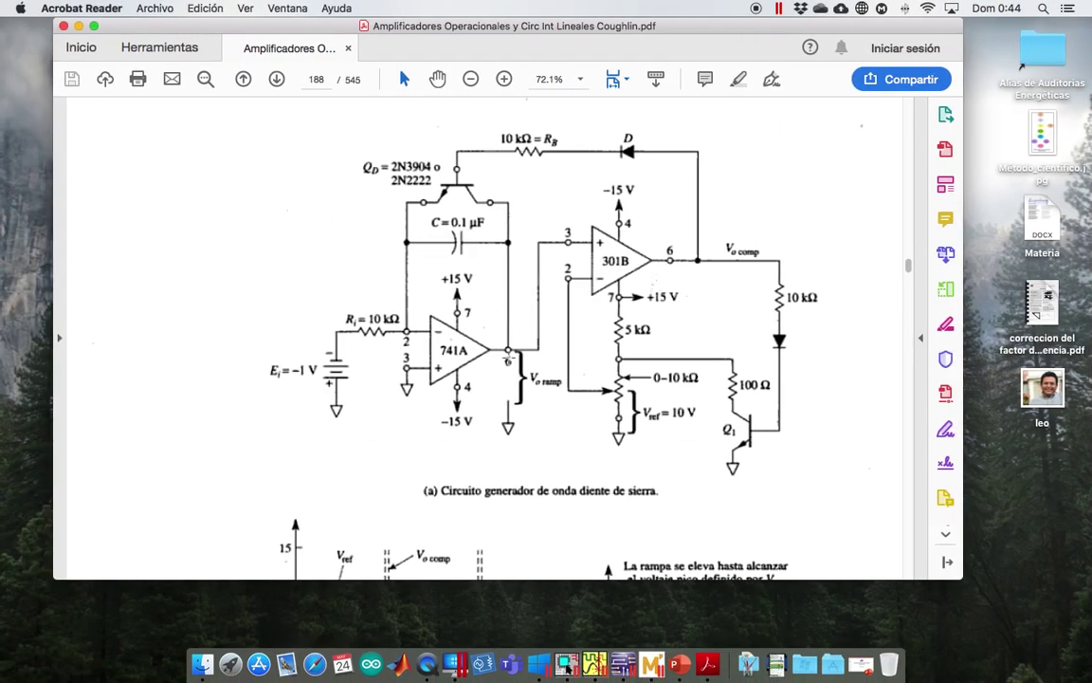
key(super+Tab)
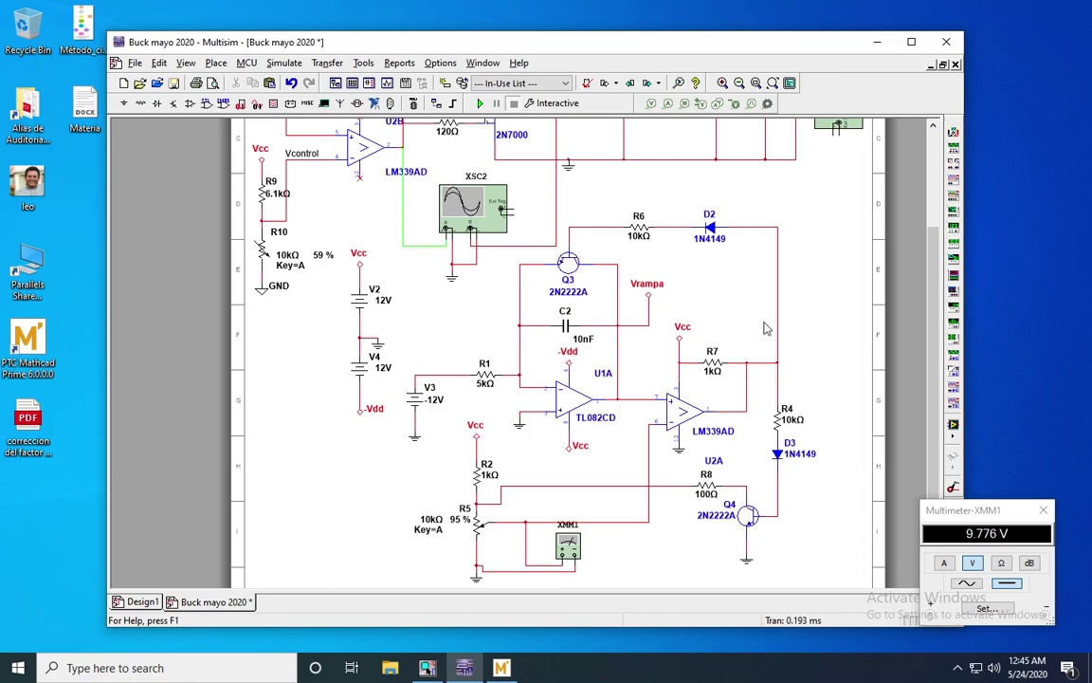
scroll(927, 273, up, 3)
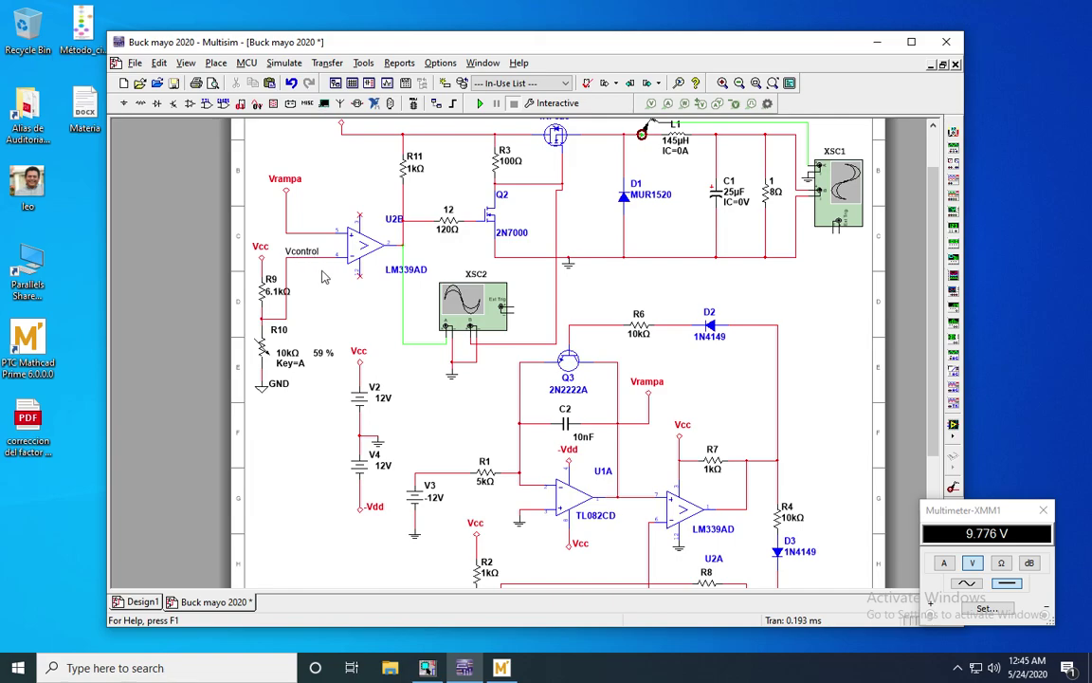
Step: Switch to the fuentes conmutada presentation in PowerPoint and go to slide 6, Topología Convertidor Reductor
key(ctrl+Left)
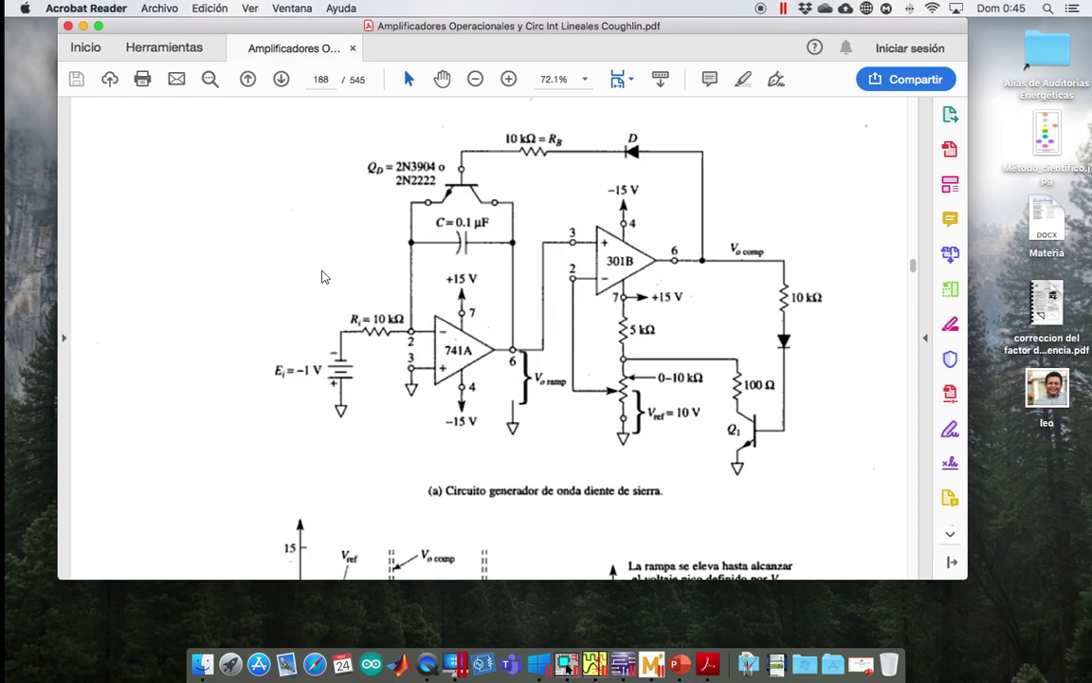
click(679, 664)
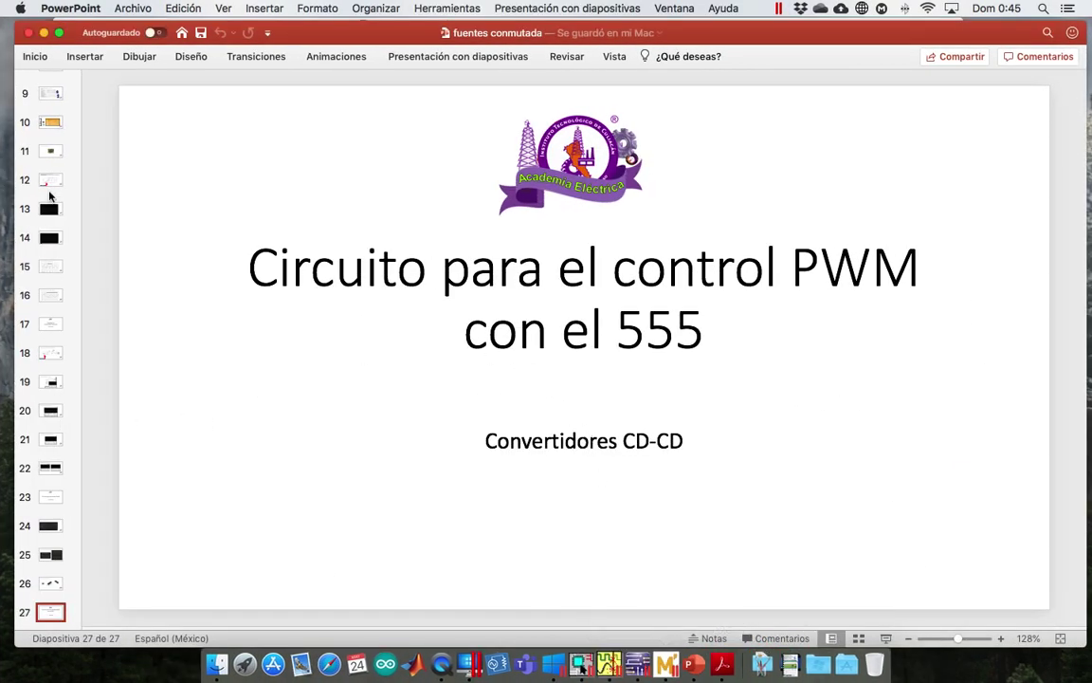
click(51, 153)
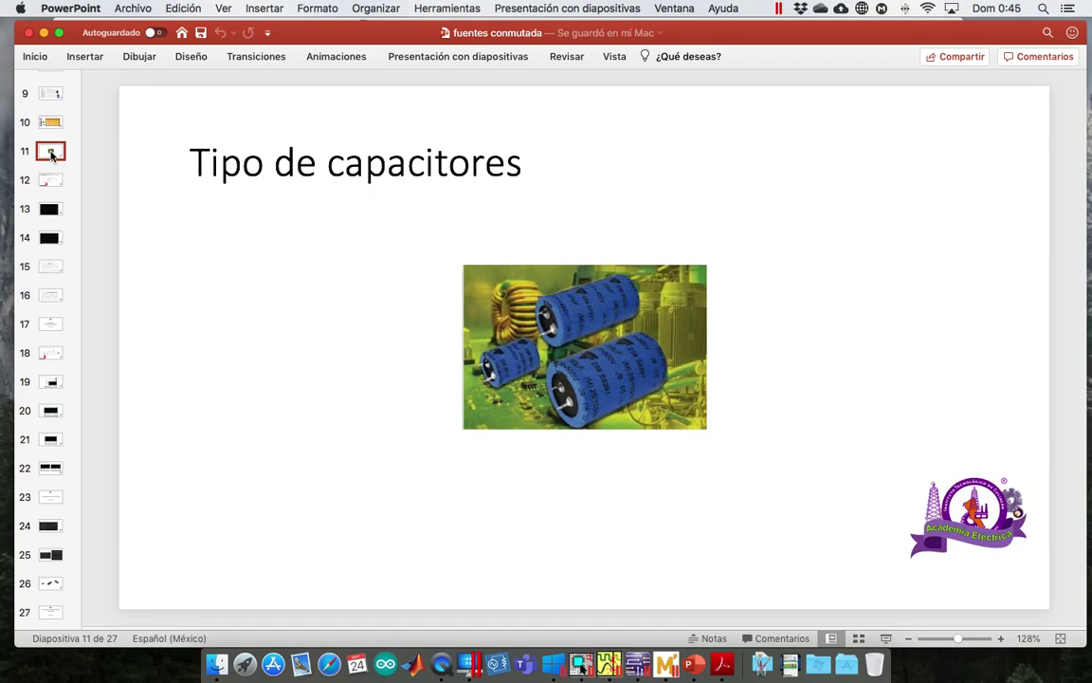
click(54, 95)
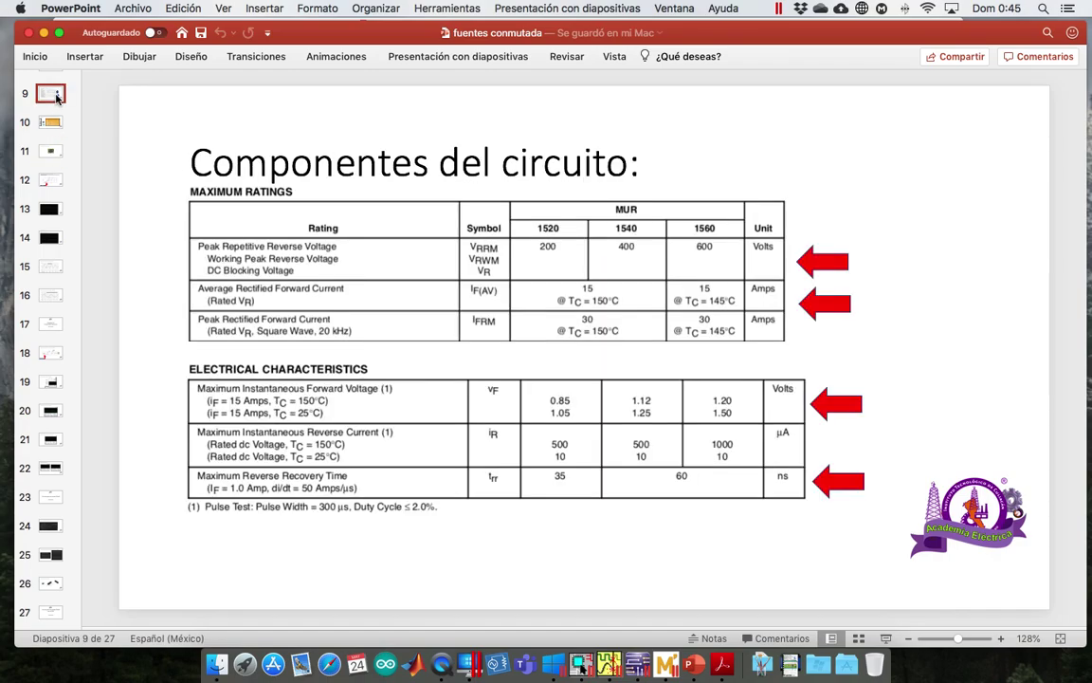
click(54, 351)
scroll(54, 353, up, 5)
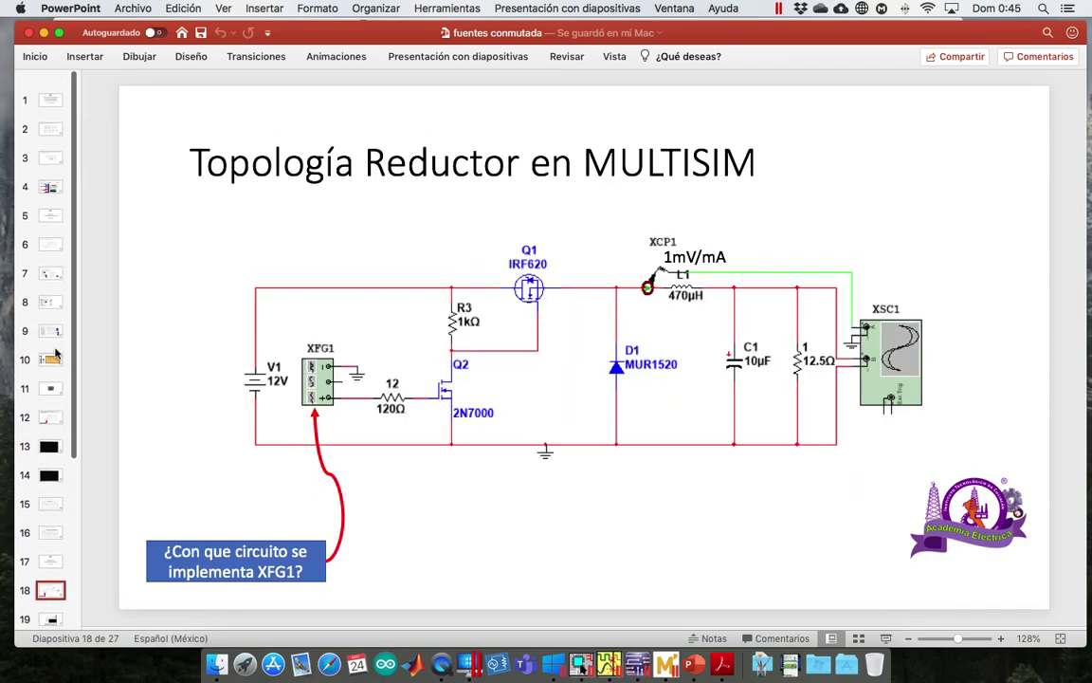
click(59, 199)
click(54, 227)
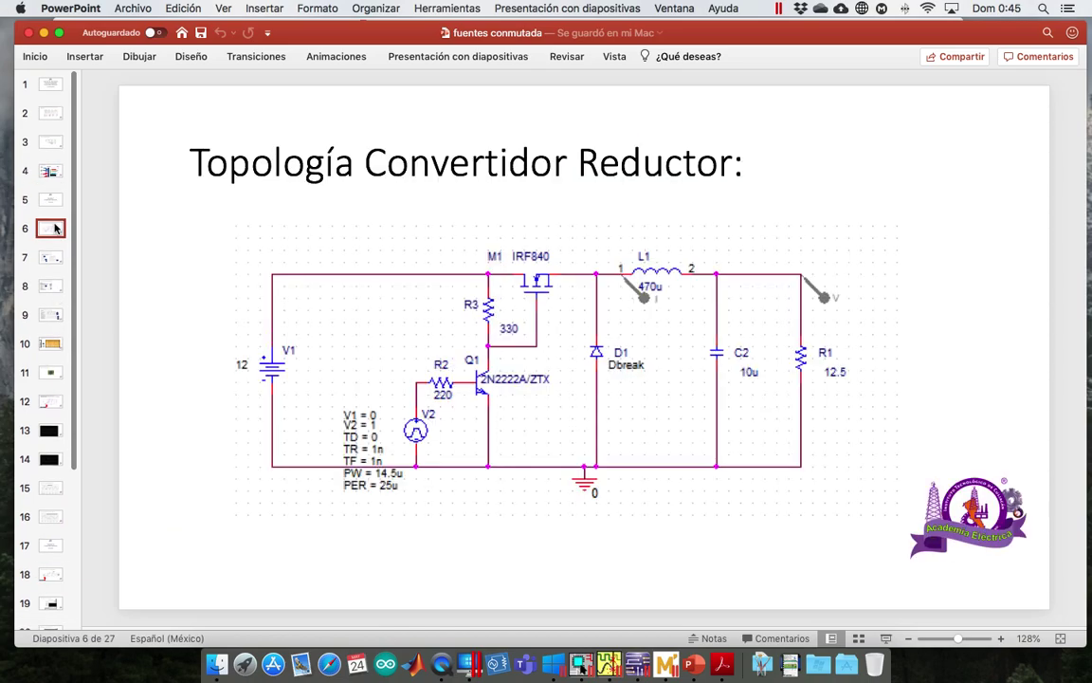
Step: Advance to slide 25, Control PWM, Con OPAMP y Comparadores, to examine its waveforms, and return to the Buck mayo 2020 schematic in Multisim
key(Down)
key(Down)
key(Down)
key(Down)
key(Down)
key(Down)
key(Down)
key(Down)
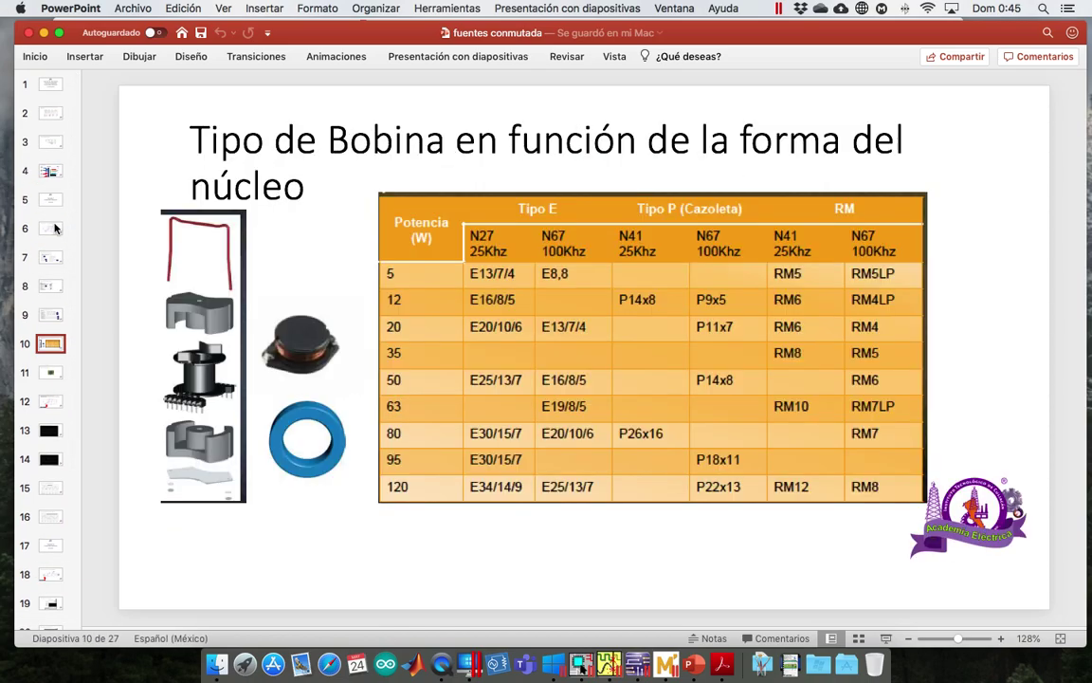
key(Down)
key(Down)
key(Down)
key(Down)
key(Down)
key(Down)
key(Down)
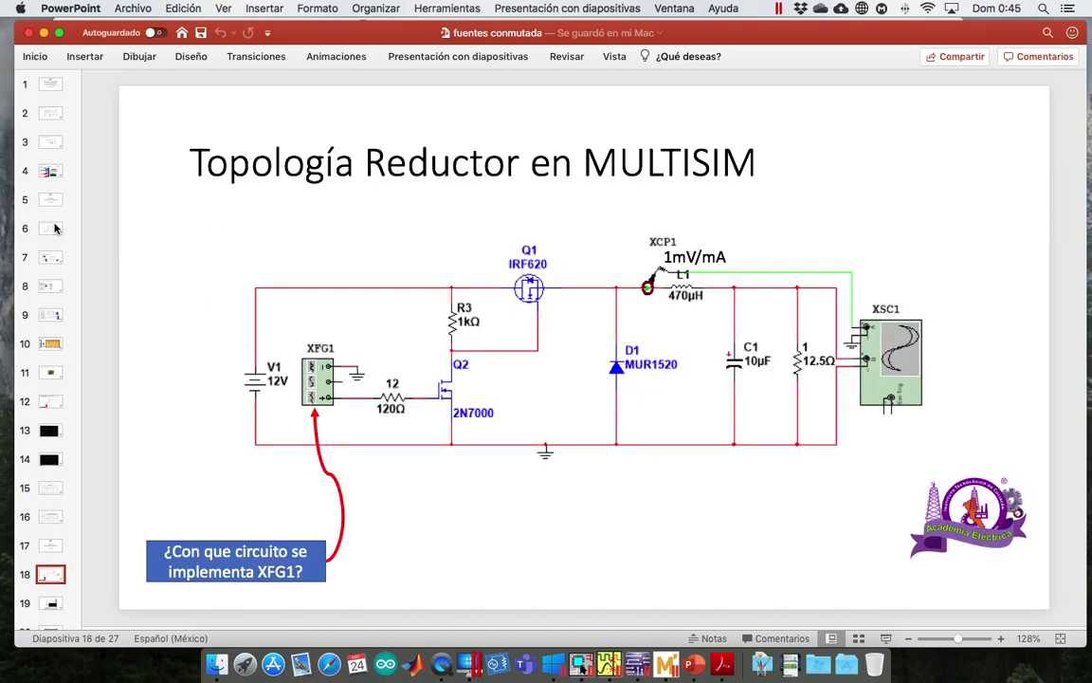
key(Down)
key(Down)
key(Down)
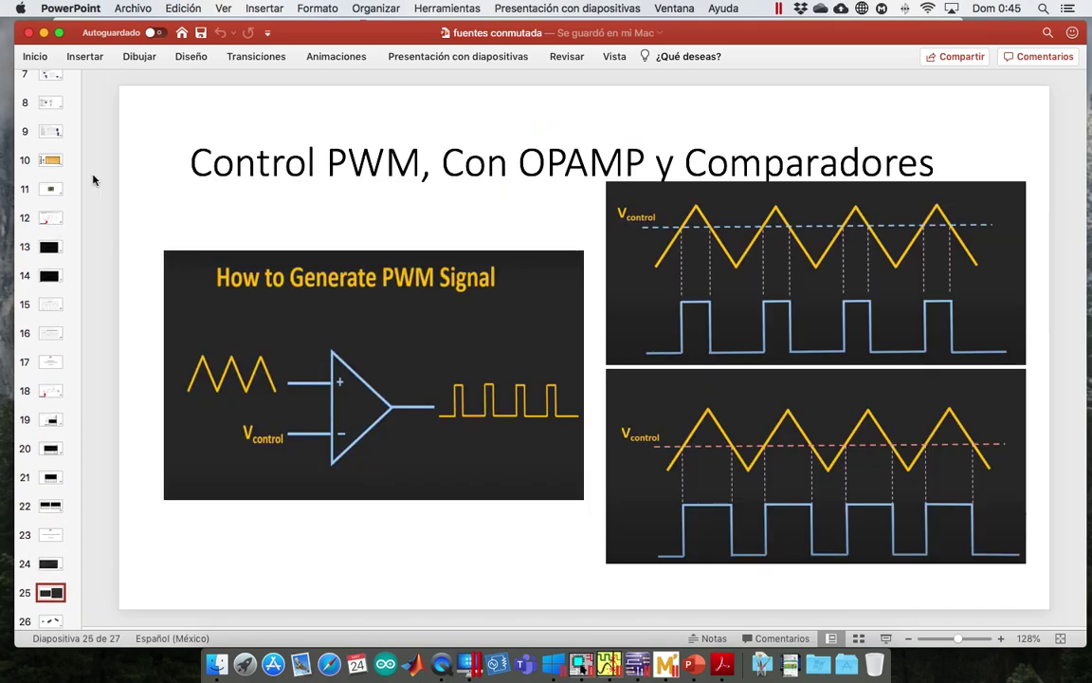
scroll(59, 389, down, 2)
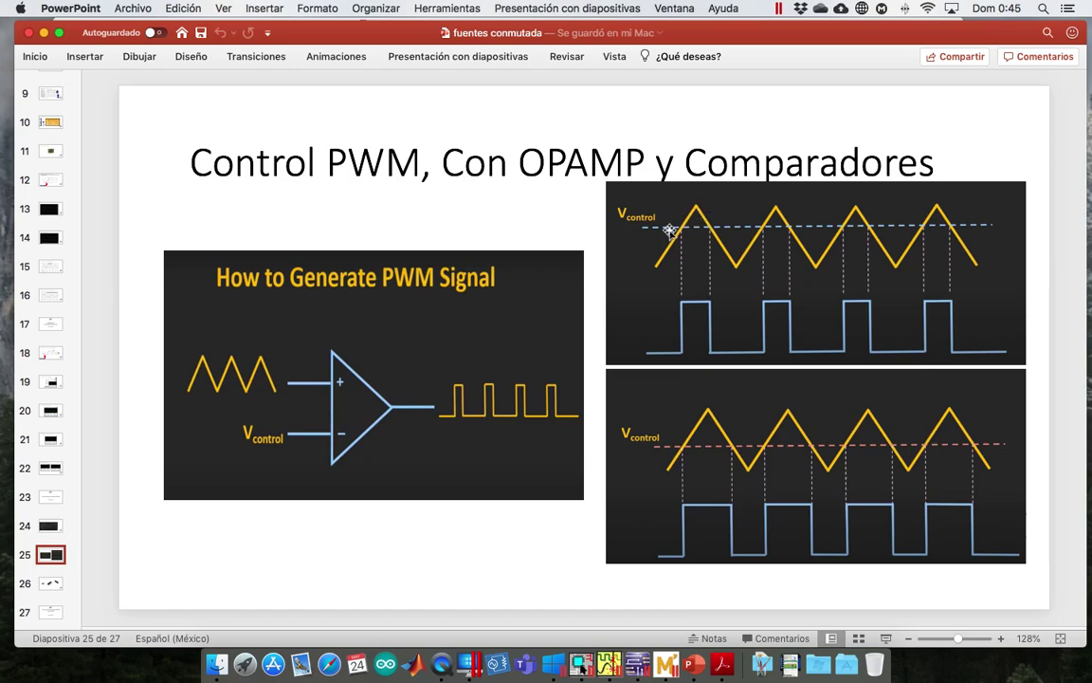
key(ctrl+Right)
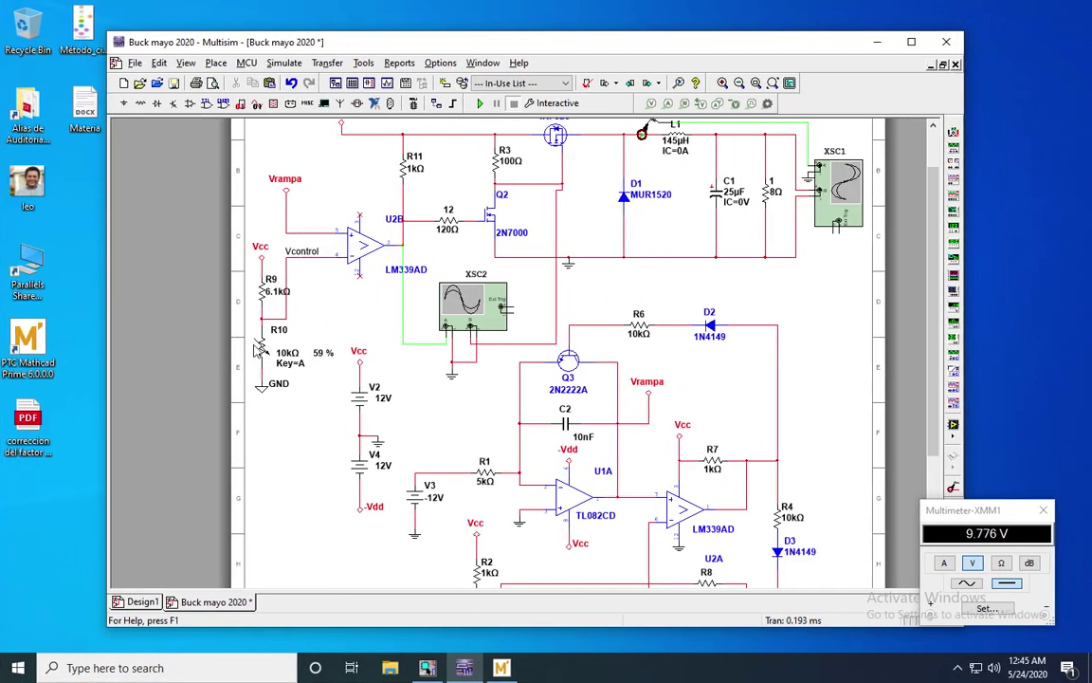
mouse_move(314, 362)
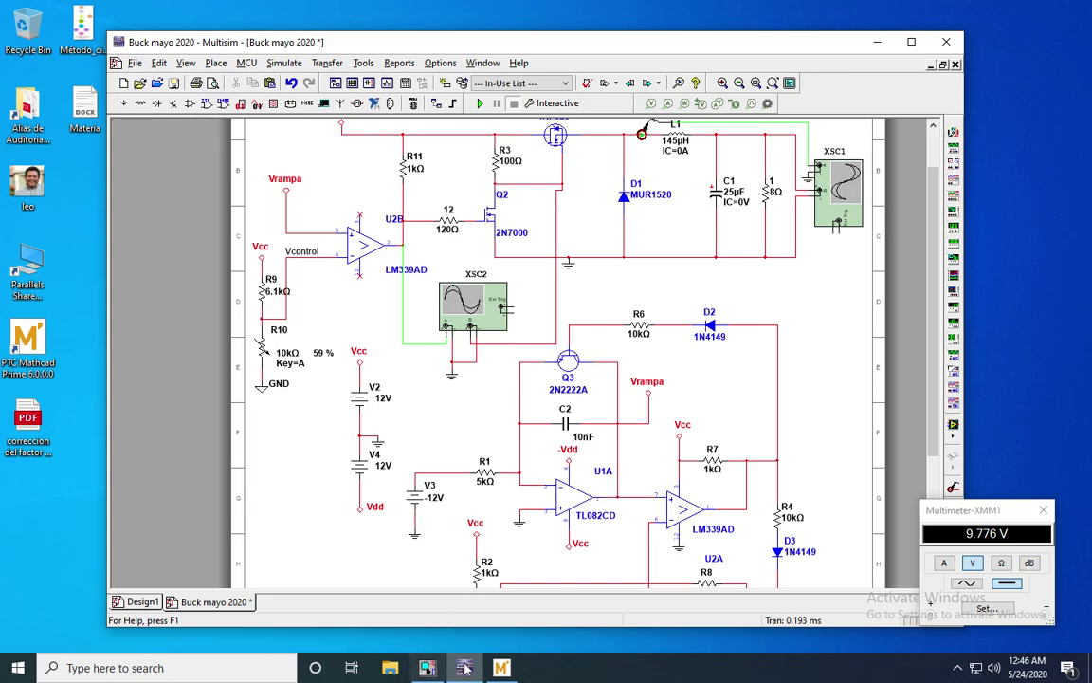
Step: Review the Problema 6.10 design values in Mathcad and the converter schematic in OrCAD Capture, and return to the Buck mayo 2020 schematic in Multisim
click(502, 668)
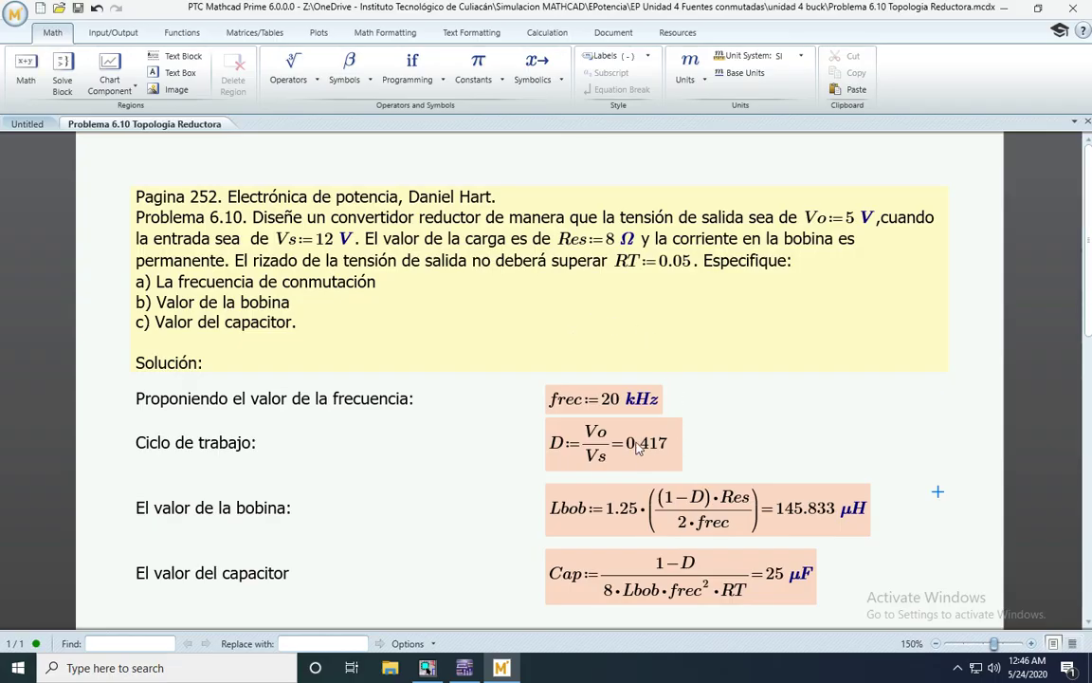
click(428, 660)
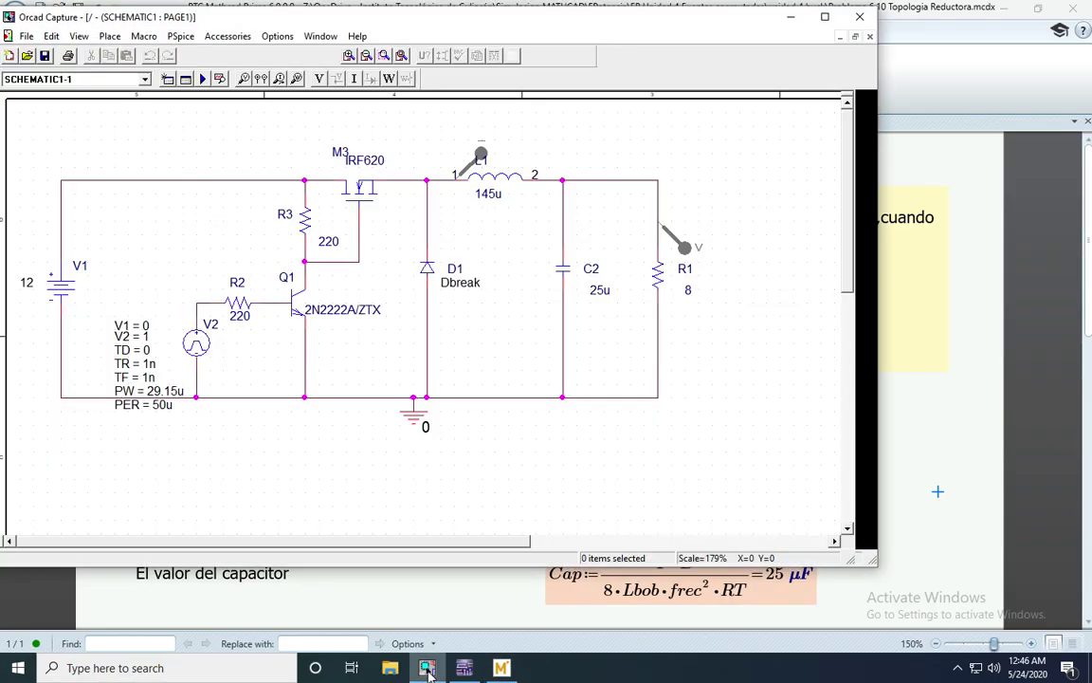
click(465, 654)
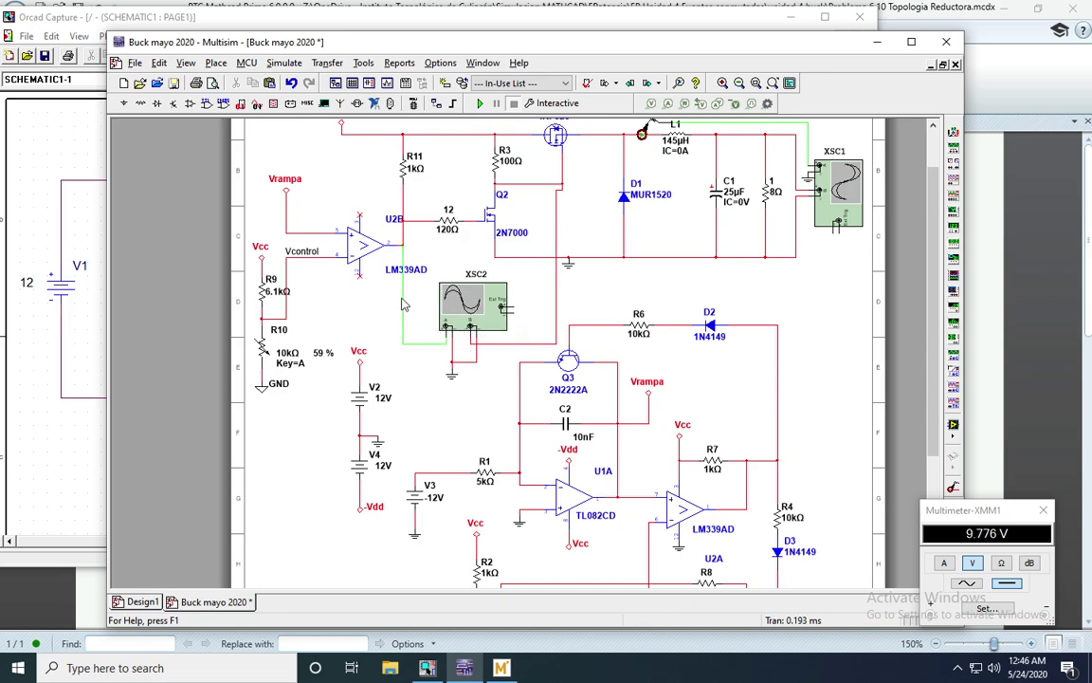
Step: Configure the interactive simulation with initial conditions set to zero and an end time of 0.01 s, and save the settings
click(285, 63)
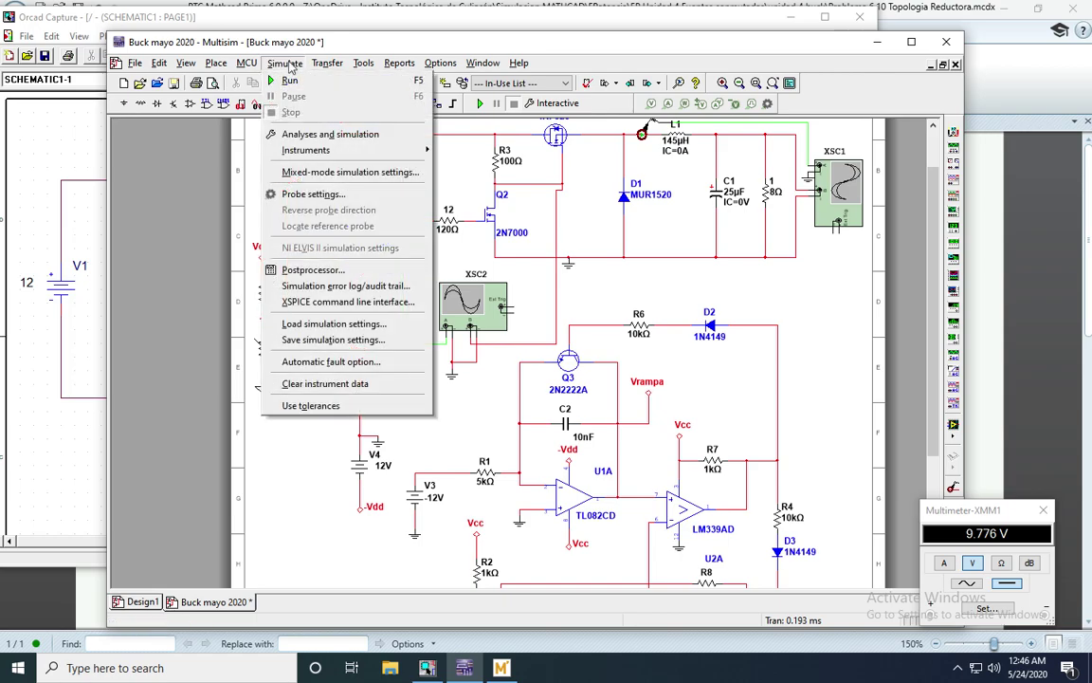
click(320, 136)
click(545, 178)
click(546, 180)
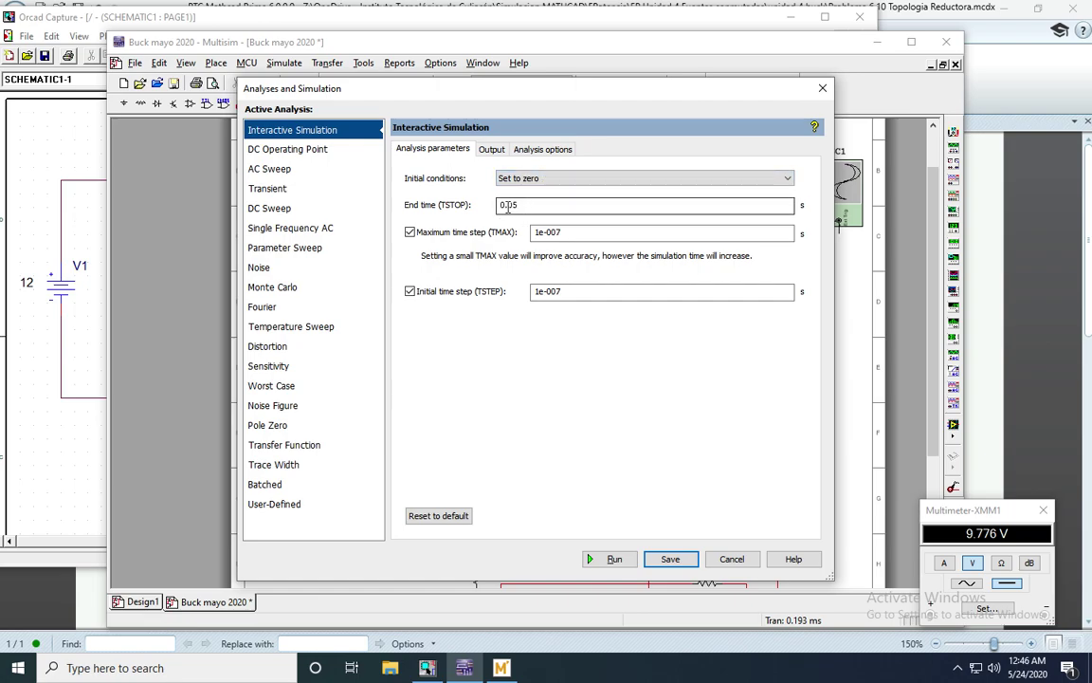
double_click(510, 205)
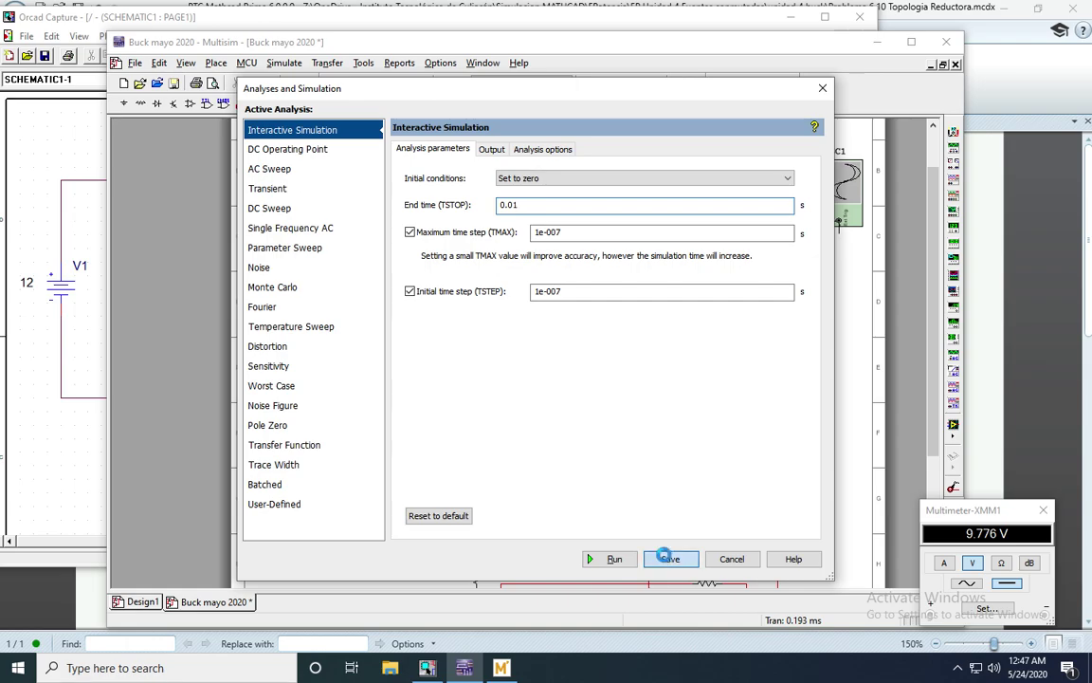
click(671, 560)
Step: Check the value and initial condition of output capacitor C1 and of inductor L1
double_click(722, 199)
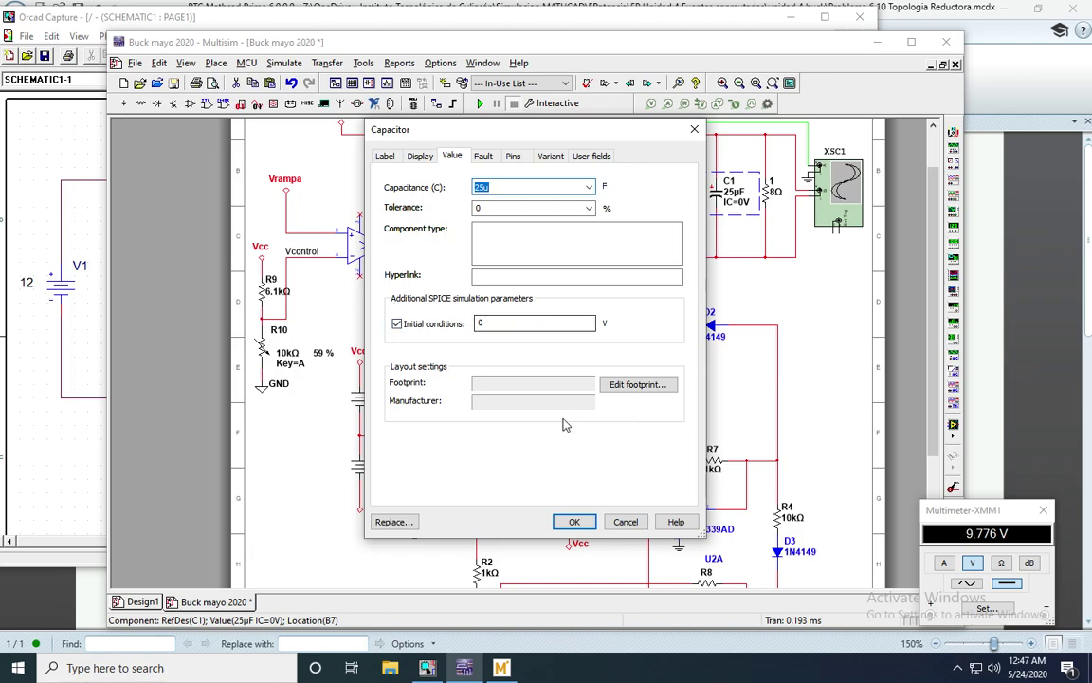
click(563, 520)
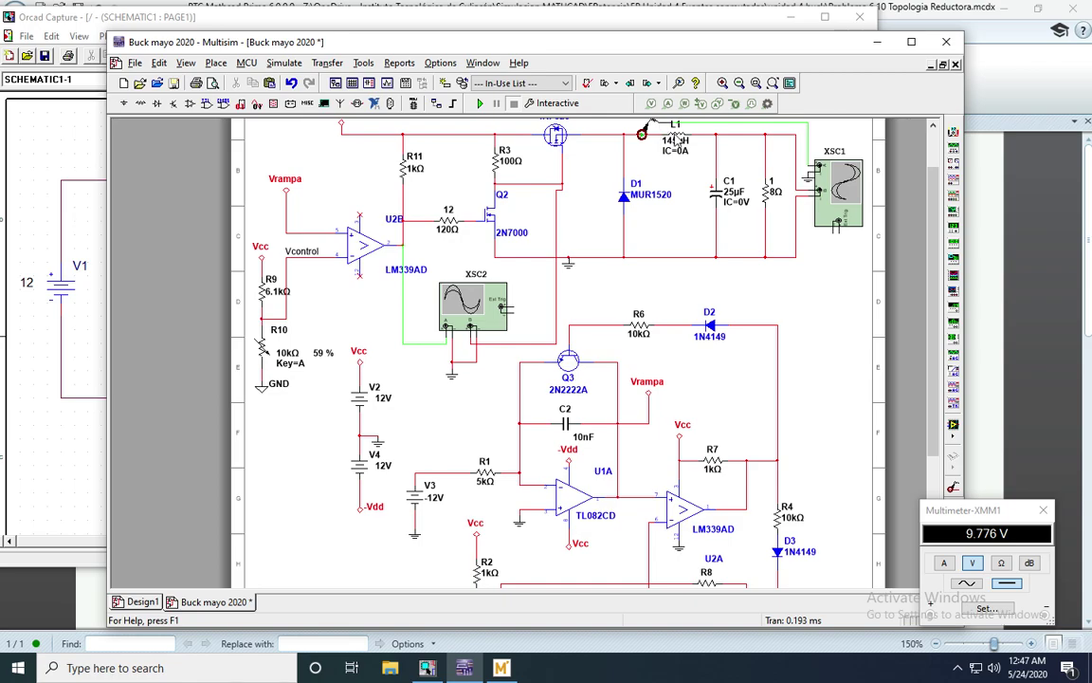
double_click(674, 134)
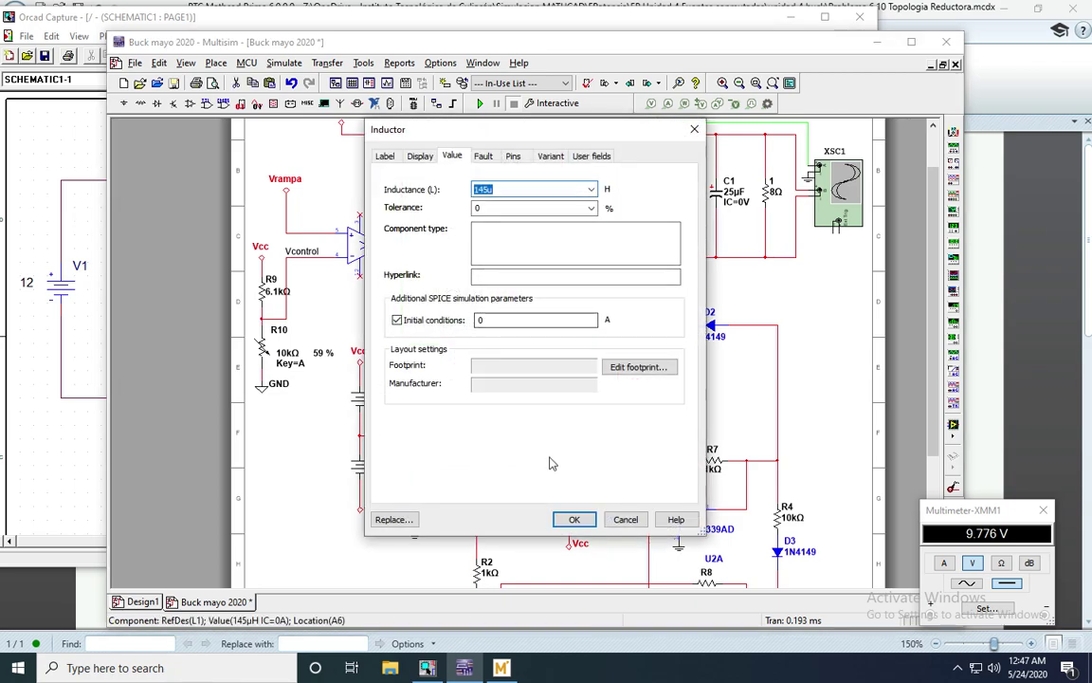
click(569, 517)
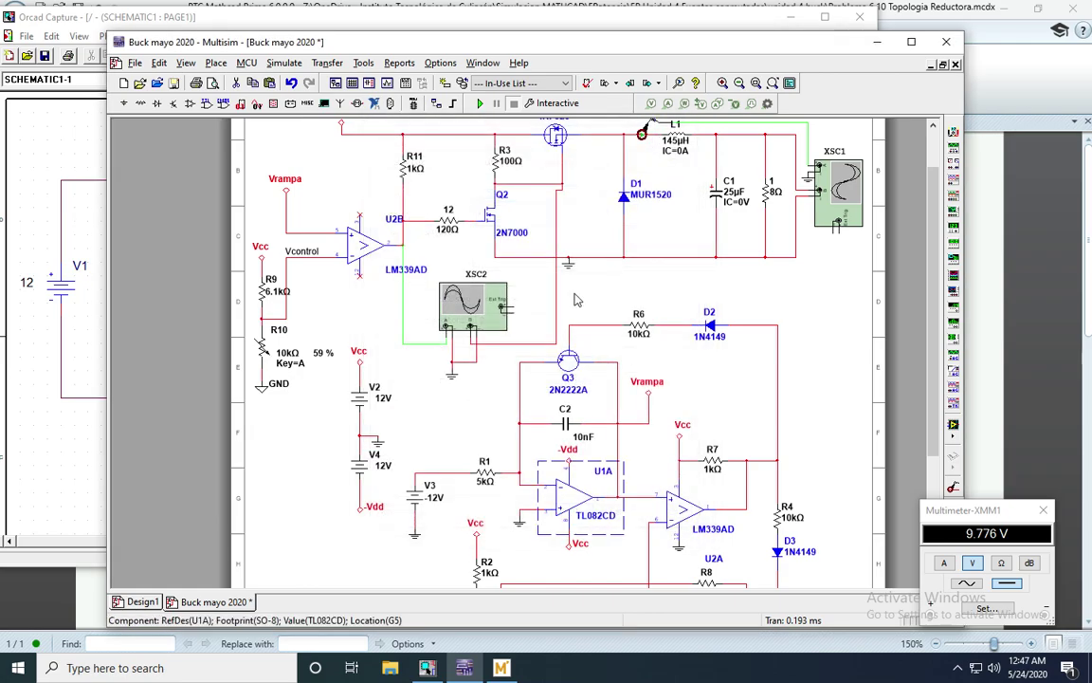
click(618, 293)
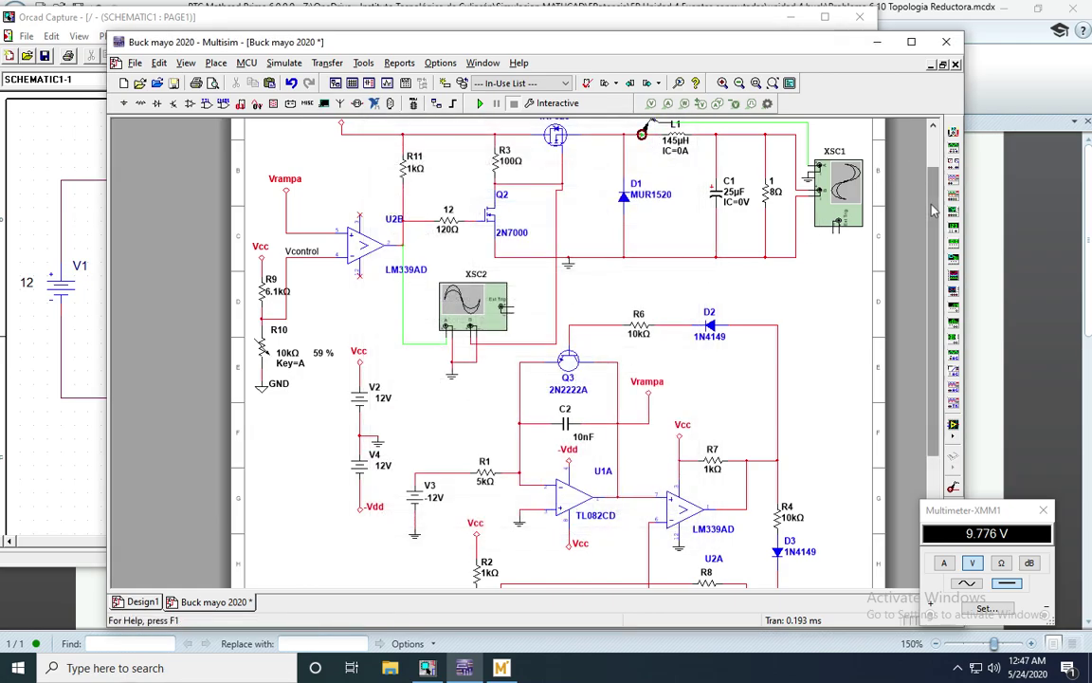
Step: Run the buck converter simulation, display the waveforms on oscilloscope XSC1, and stop the simulation
drag(933, 199, 932, 192)
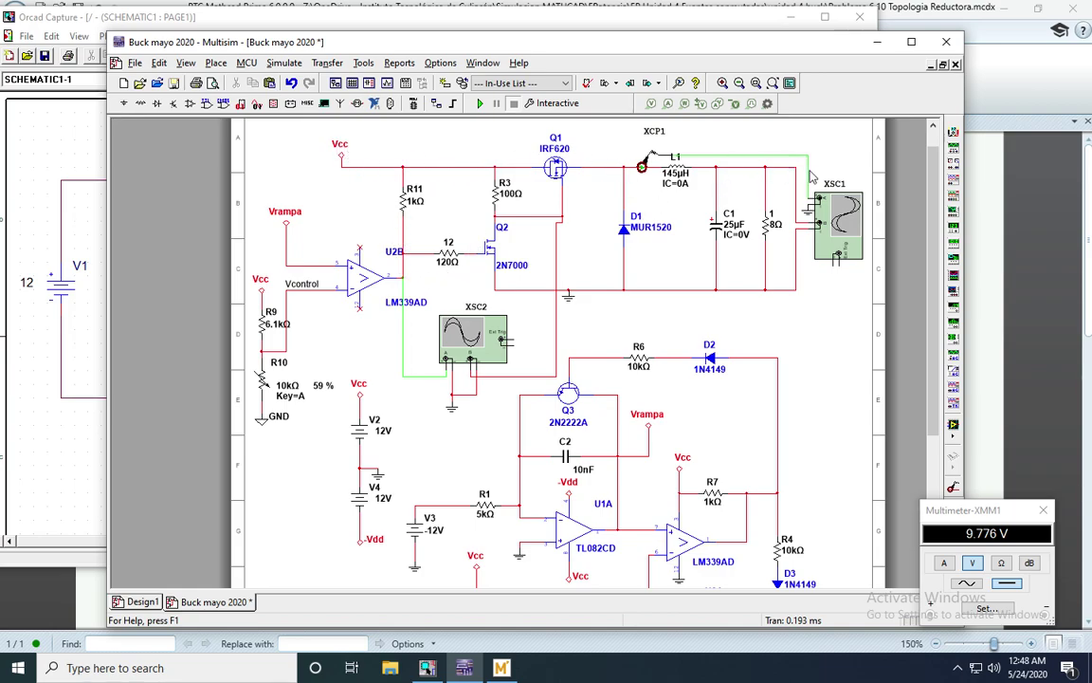
click(481, 105)
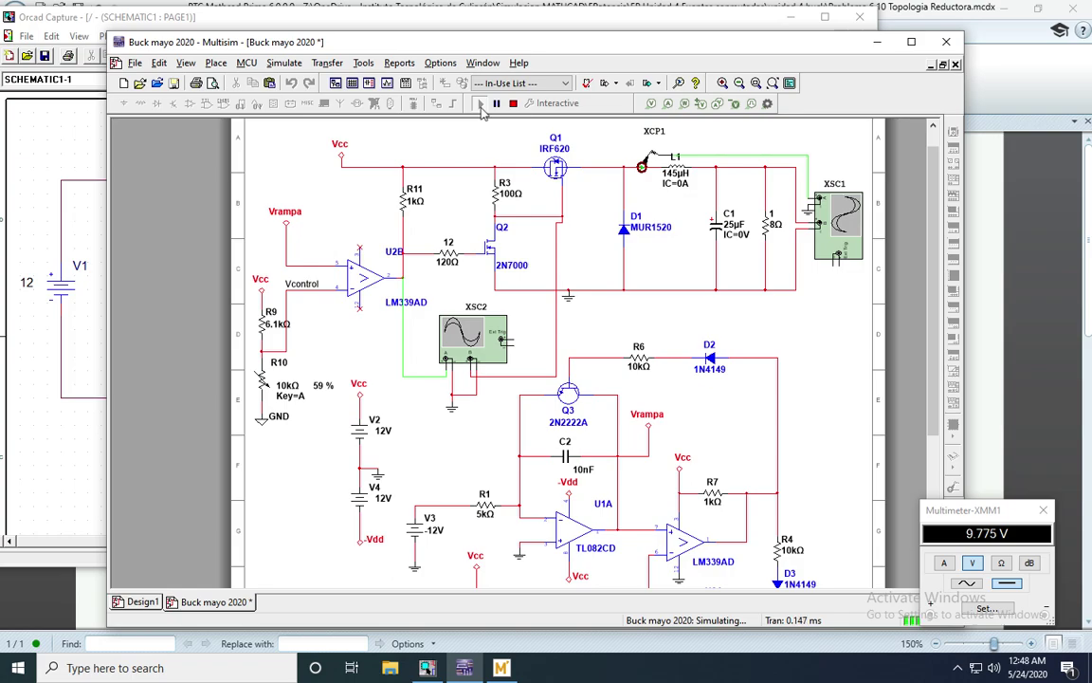
double_click(847, 209)
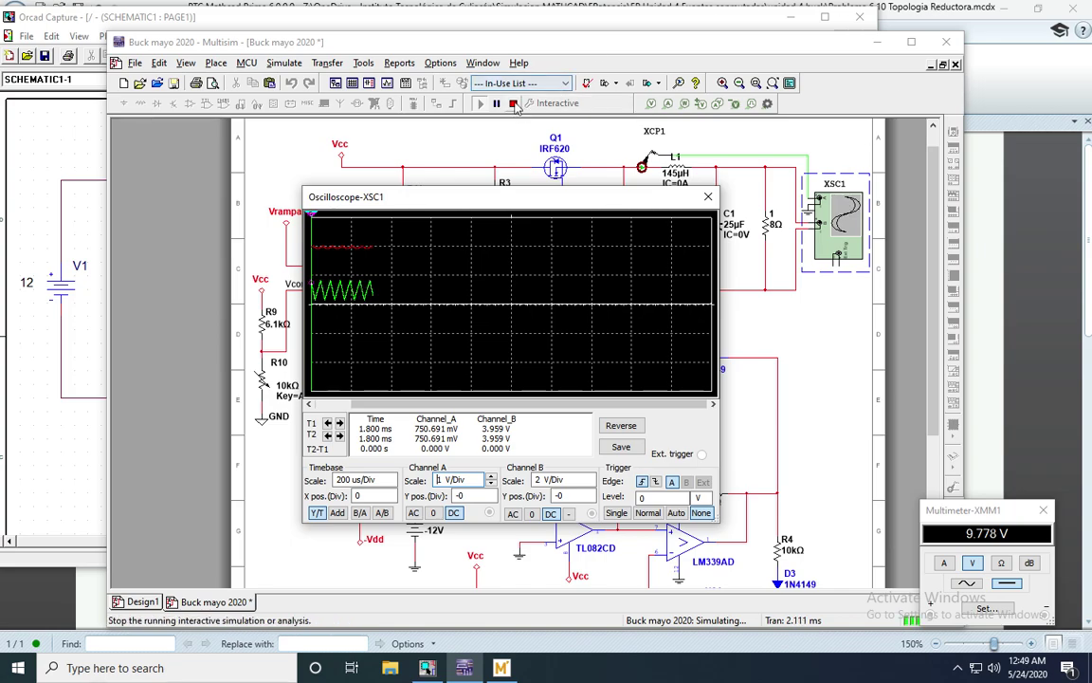
click(514, 105)
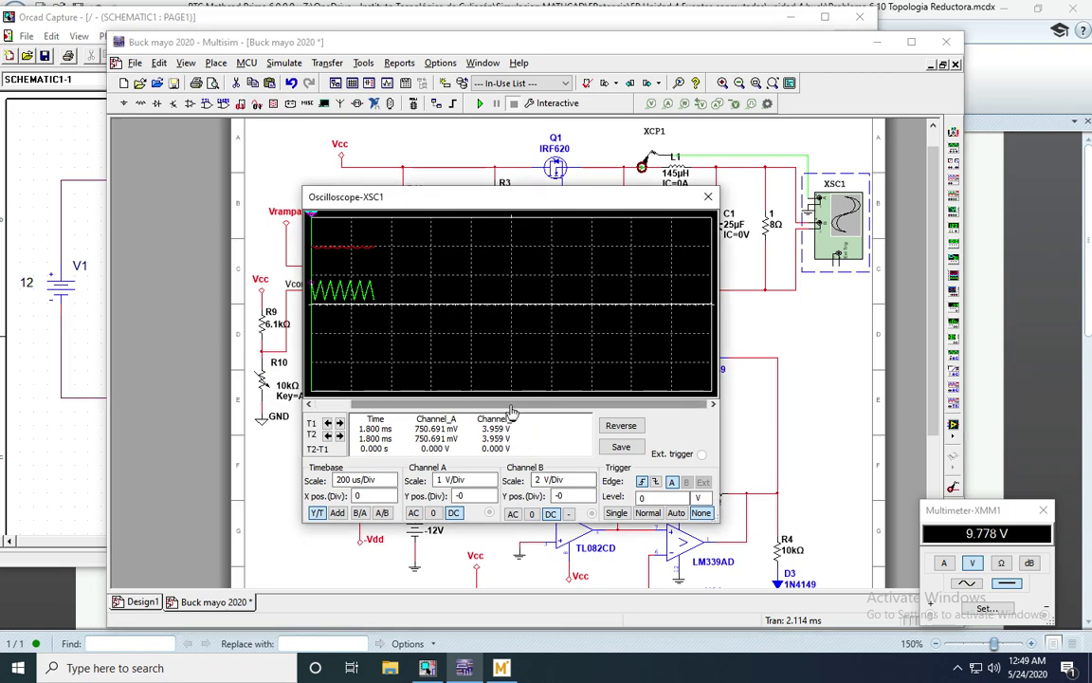
Step: Compare the results with the Problema 6.10 calculations in Mathcad and the OrCAD Capture schematic, and return to the Multisim oscilloscope
key(alt+Tab)
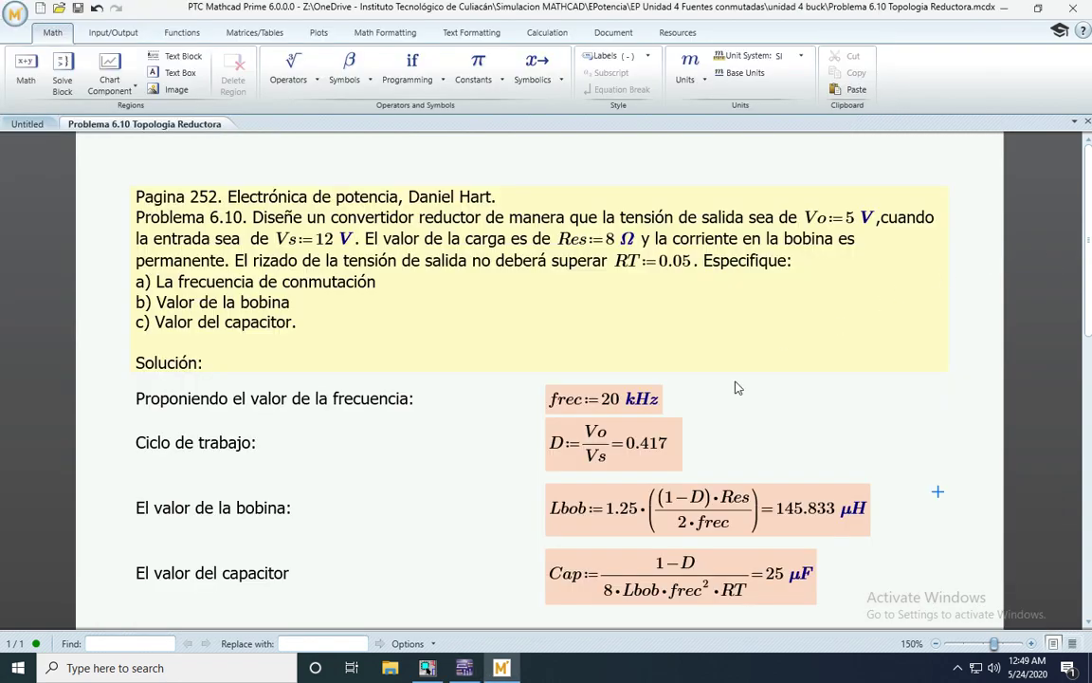
drag(1089, 165, 1089, 194)
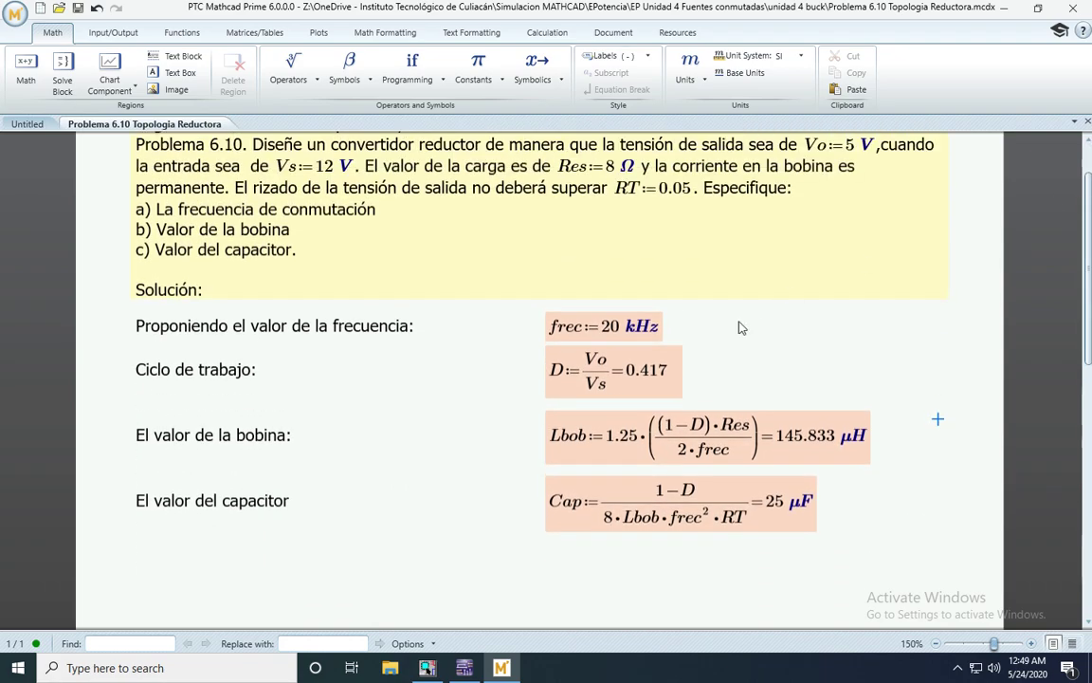
click(465, 668)
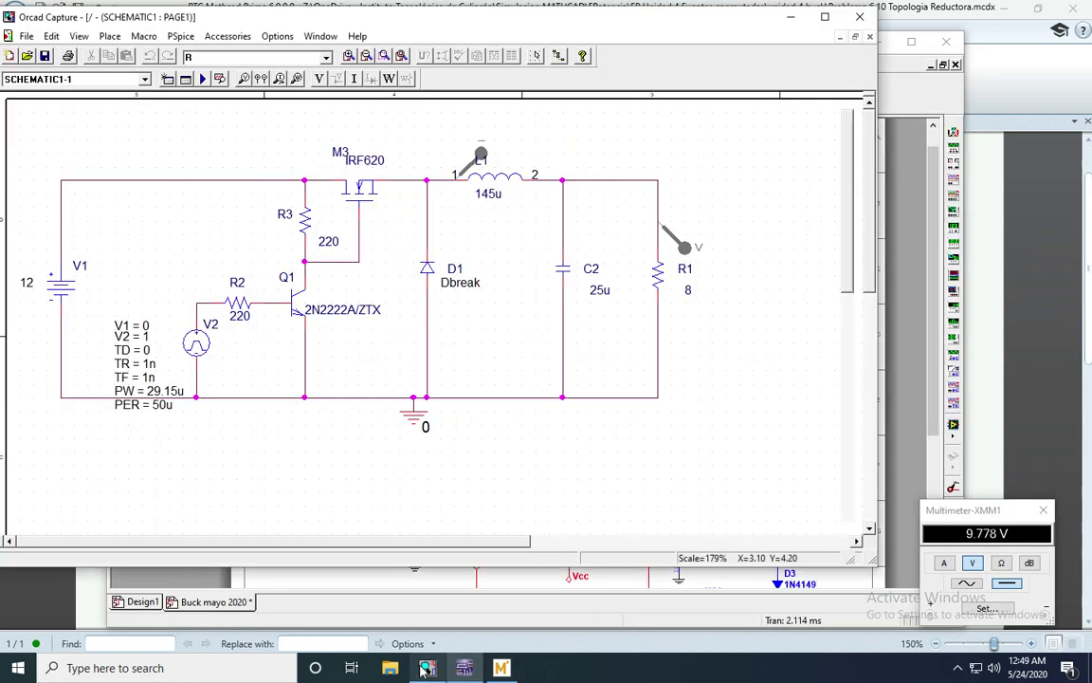
key(alt+Tab)
click(464, 667)
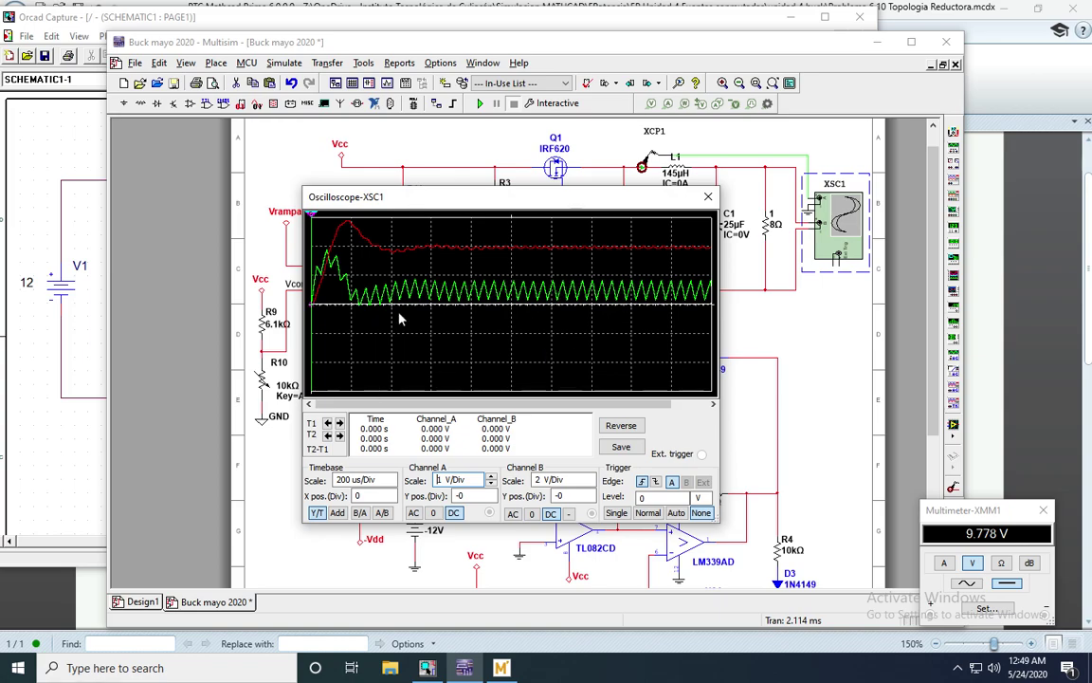
Step: Move the XSC1 oscilloscope window around to examine the comparator stage and the power stage beneath it
drag(443, 199, 586, 230)
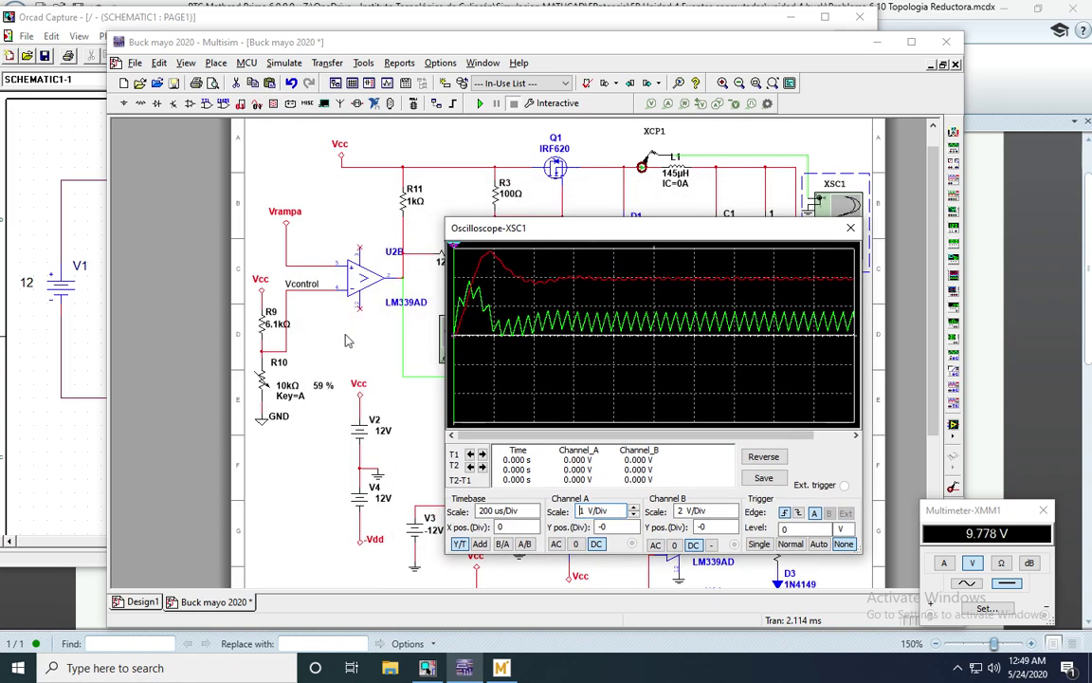
mouse_move(349, 412)
drag(626, 233, 236, 302)
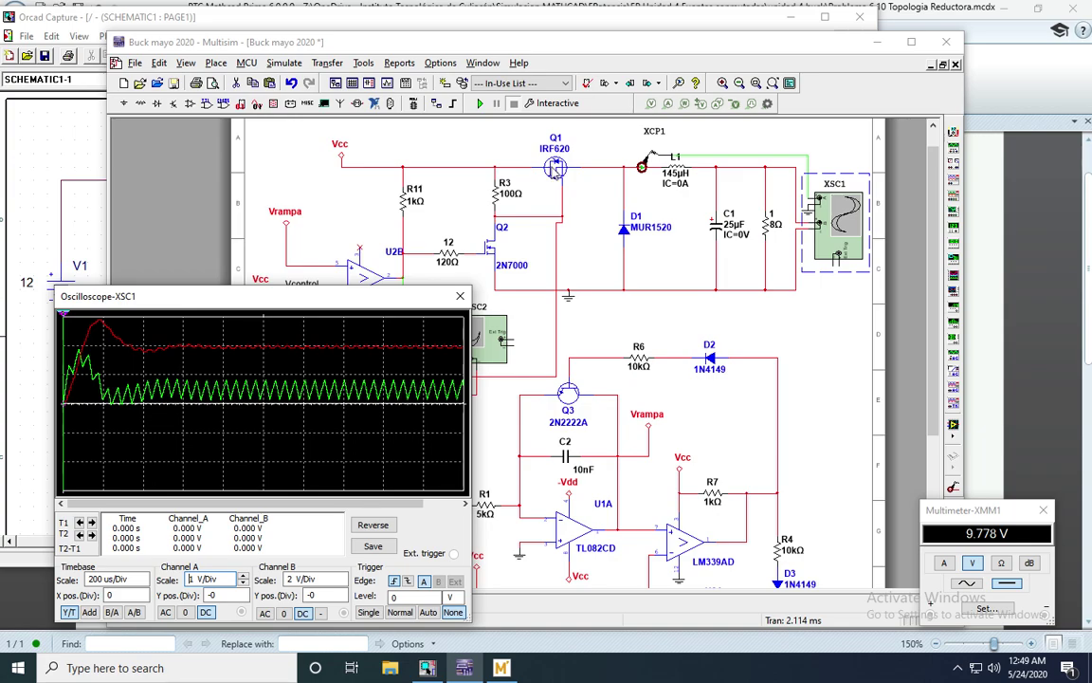
drag(392, 310, 533, 177)
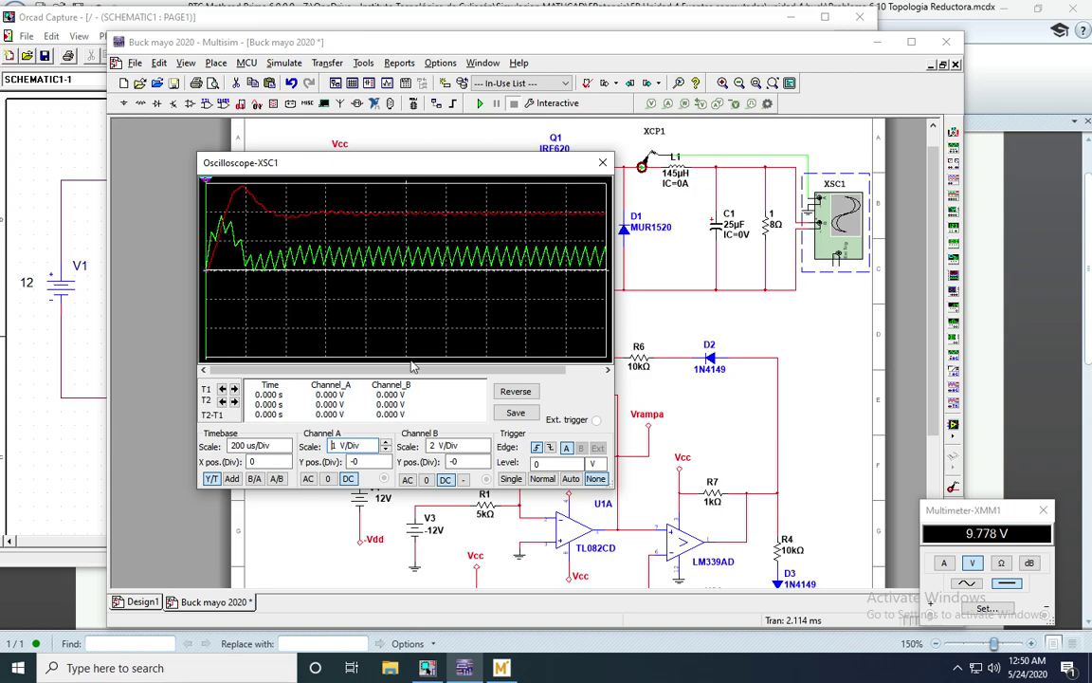
Step: Ground oscilloscope channel B and set channel A to AC coupling to isolate the inductor current ripple
click(427, 480)
click(445, 480)
click(426, 481)
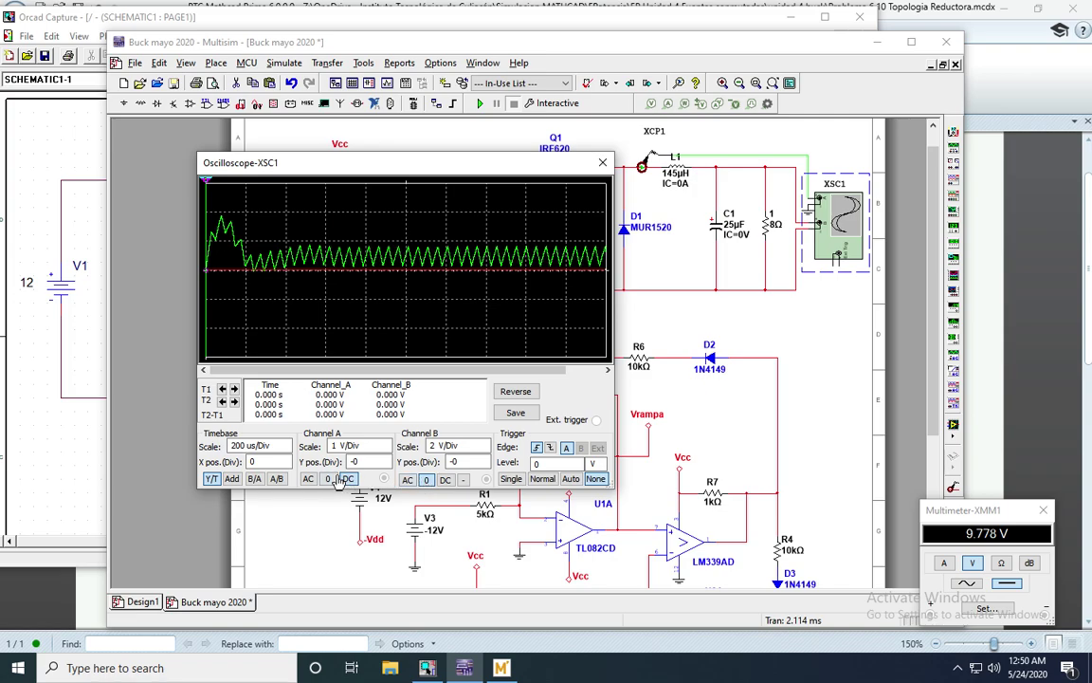
click(308, 481)
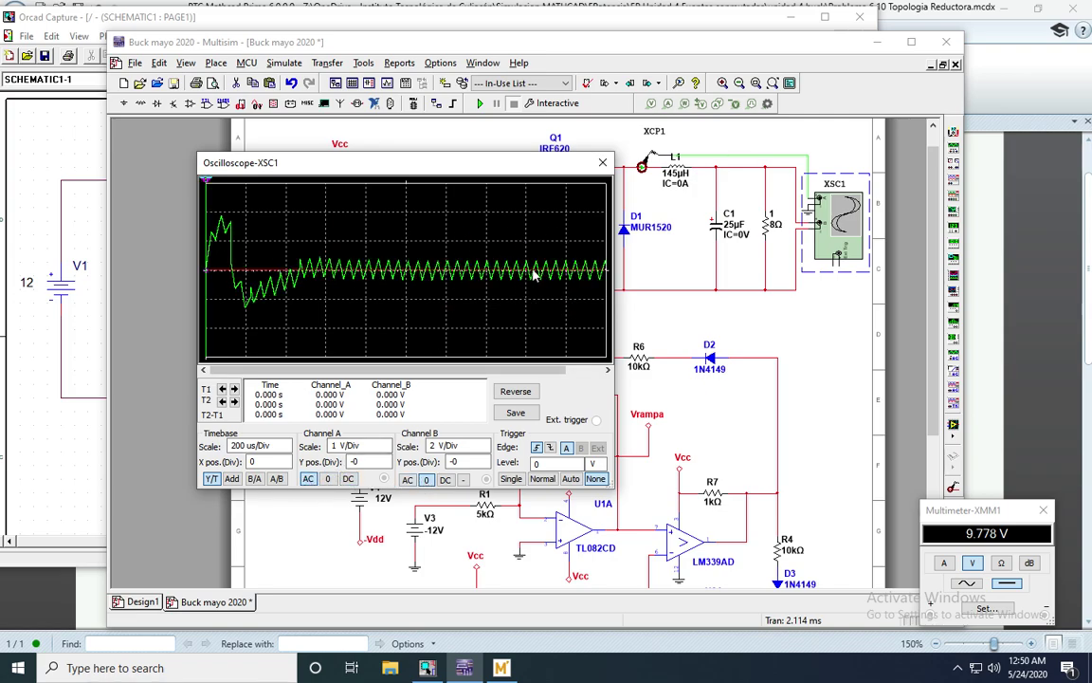
Step: Set the oscilloscope timebase to 10 us/Div and go to the steady-state end of the recorded waveform
click(287, 447)
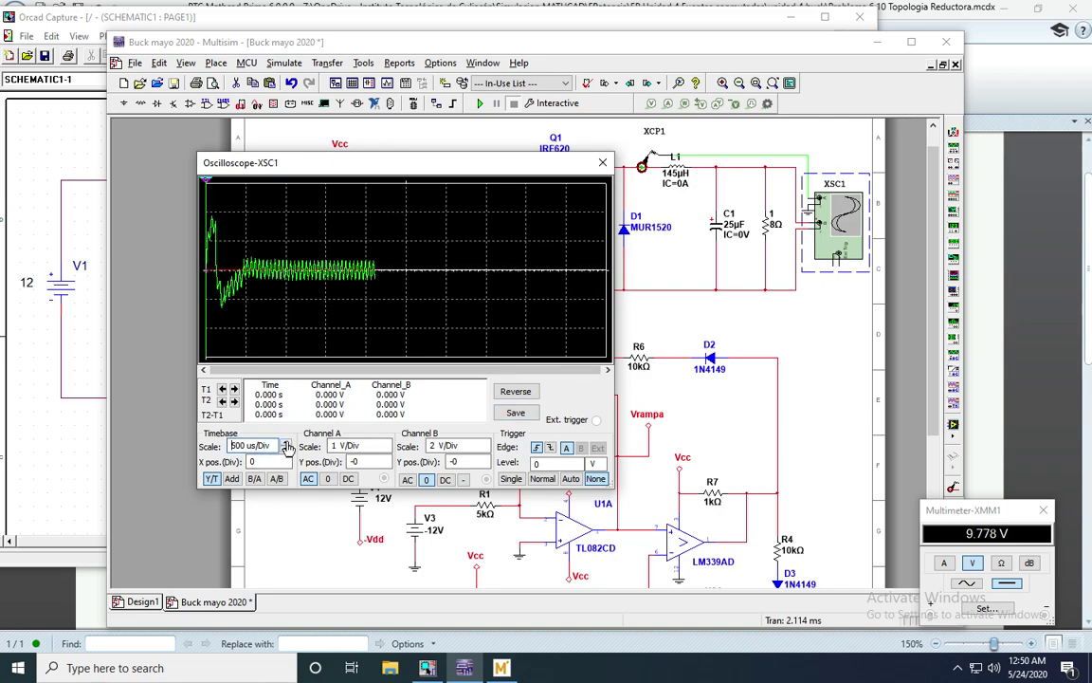
click(286, 449)
click(286, 450)
click(285, 450)
click(285, 450)
click(285, 449)
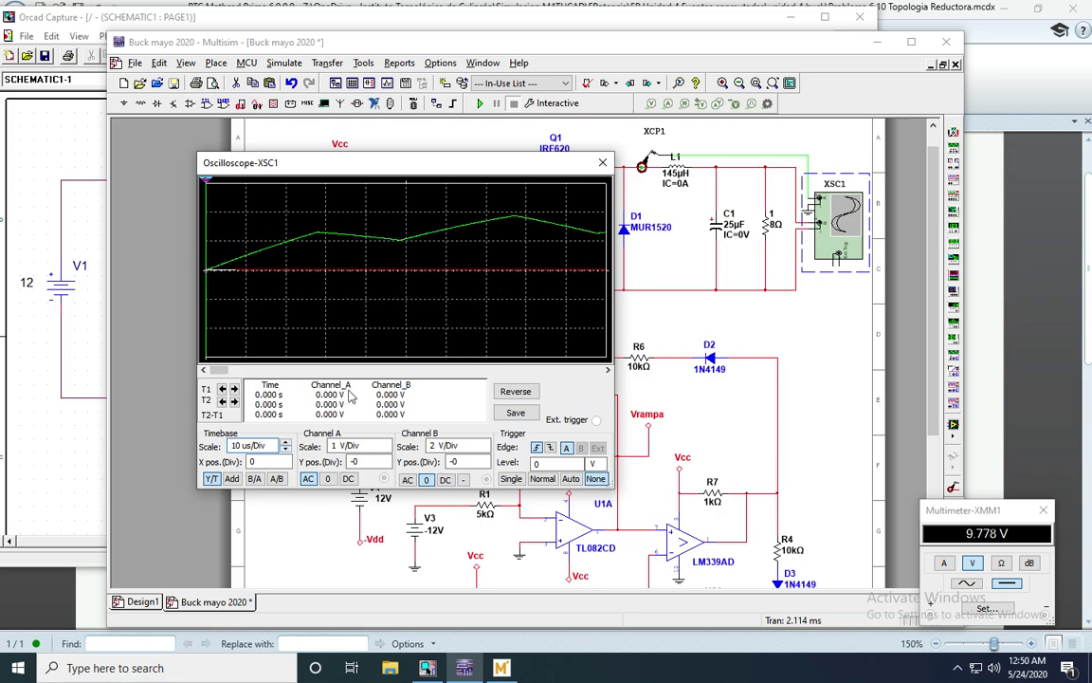
drag(218, 370, 581, 370)
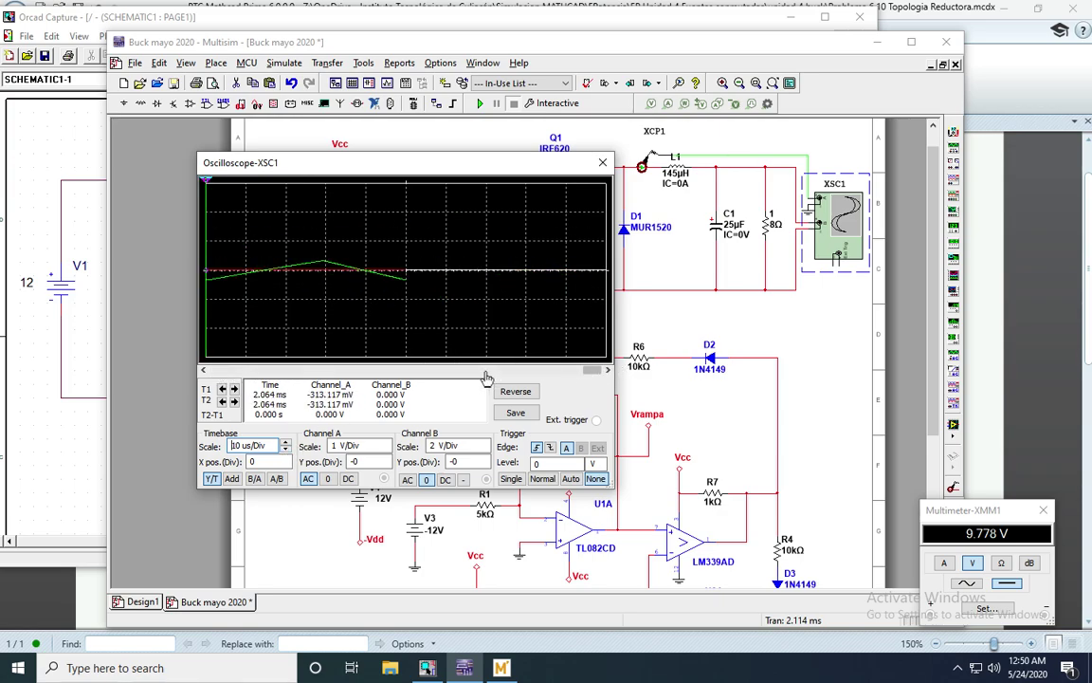
click(204, 371)
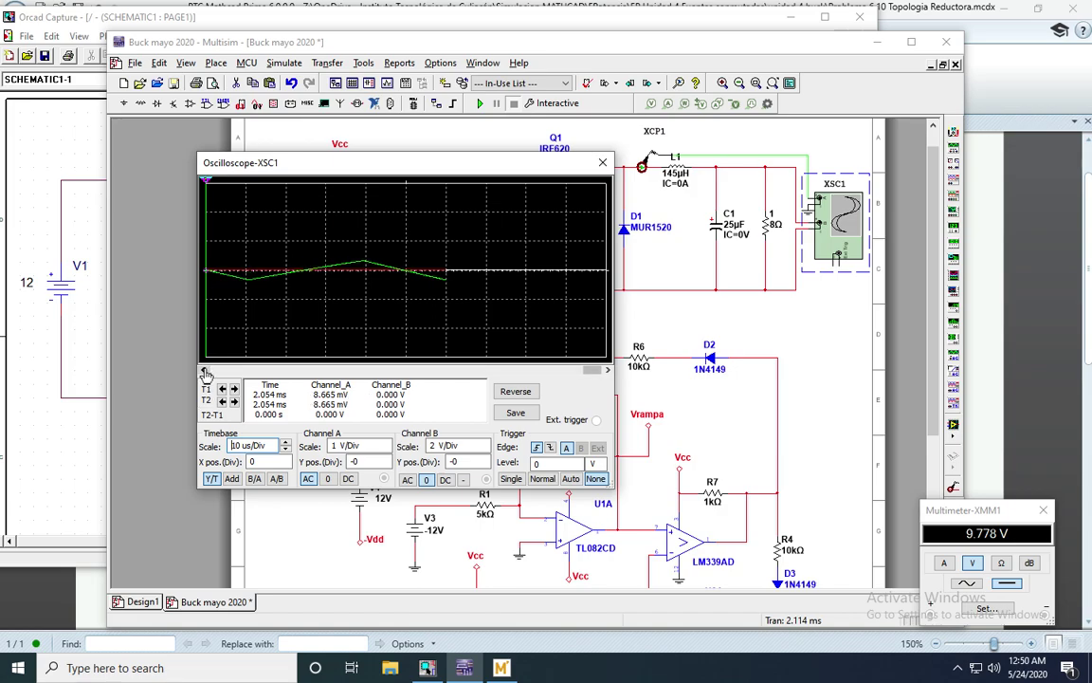
Step: Set channel A to 200 mV/Div and shift the trace back to about 2.004 ms to display two ripple periods
click(387, 454)
click(387, 451)
click(387, 451)
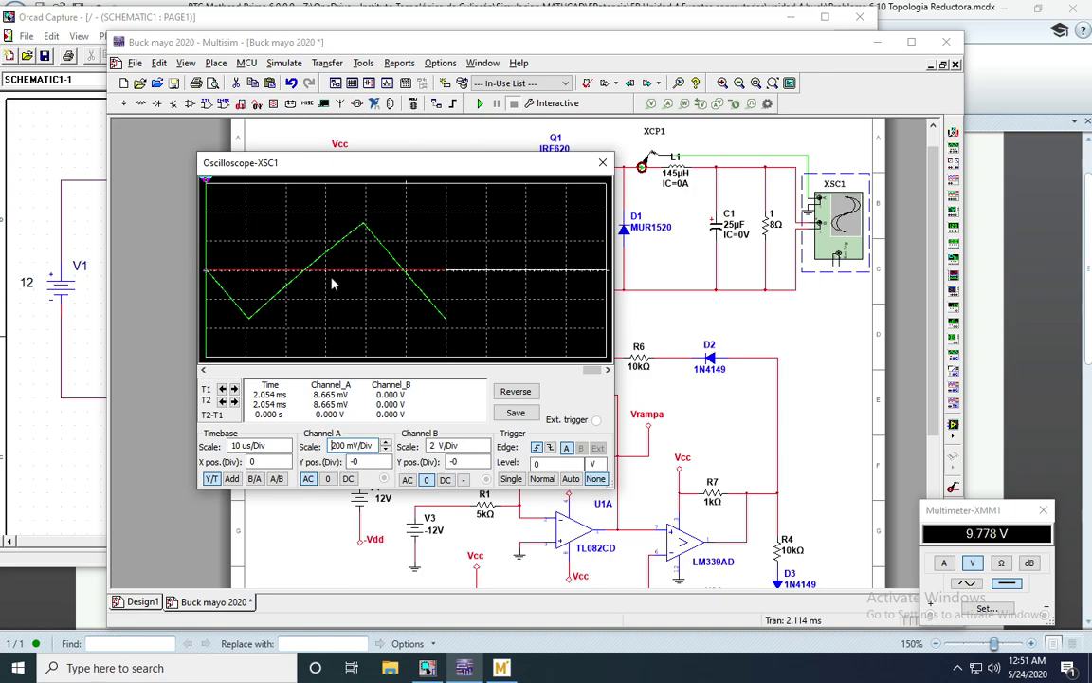
click(203, 370)
click(203, 370)
click(205, 370)
click(205, 371)
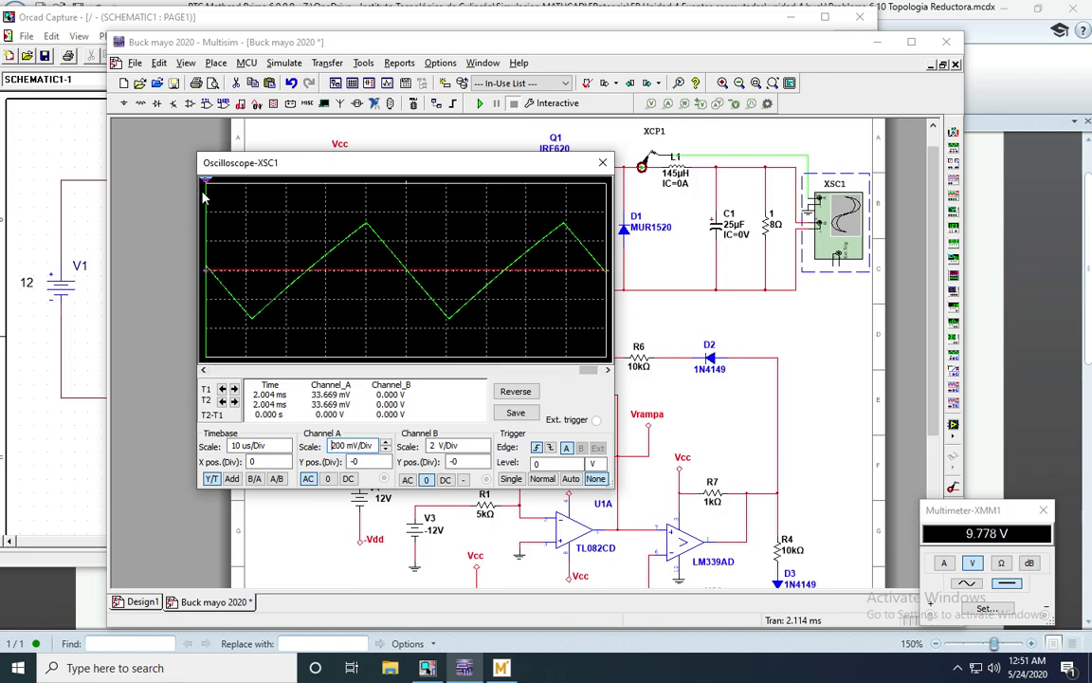
Step: Place one cursor at the ripple's first trough and the other on its rising slope, and set channel A to DC coupling at 500 mV/Div
drag(206, 188, 254, 216)
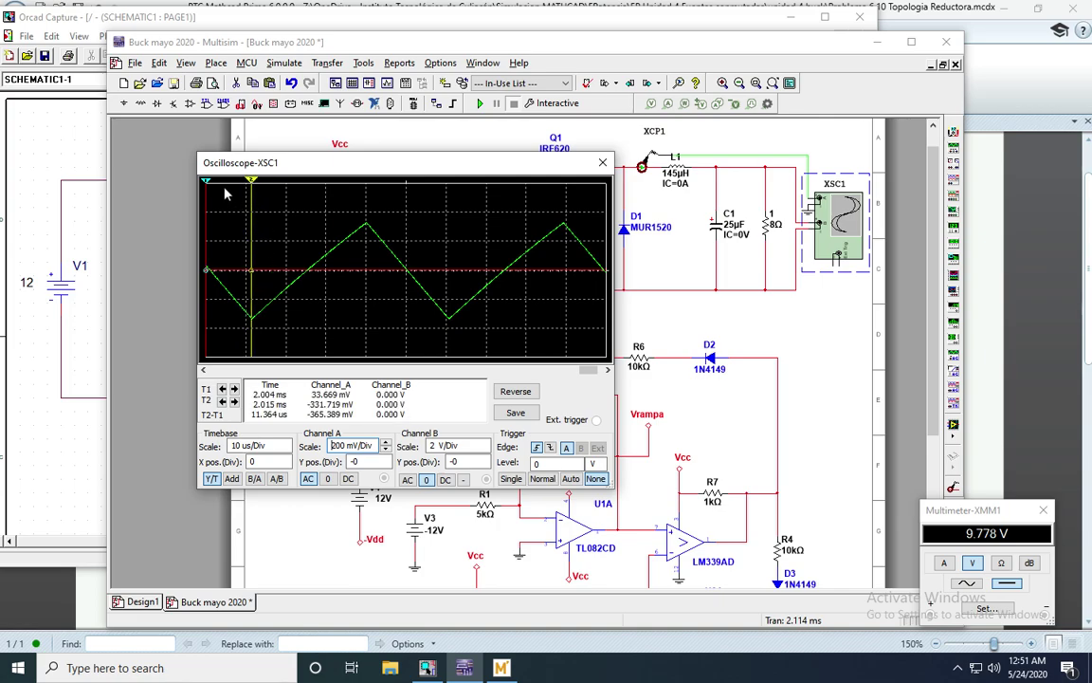
drag(206, 180, 322, 181)
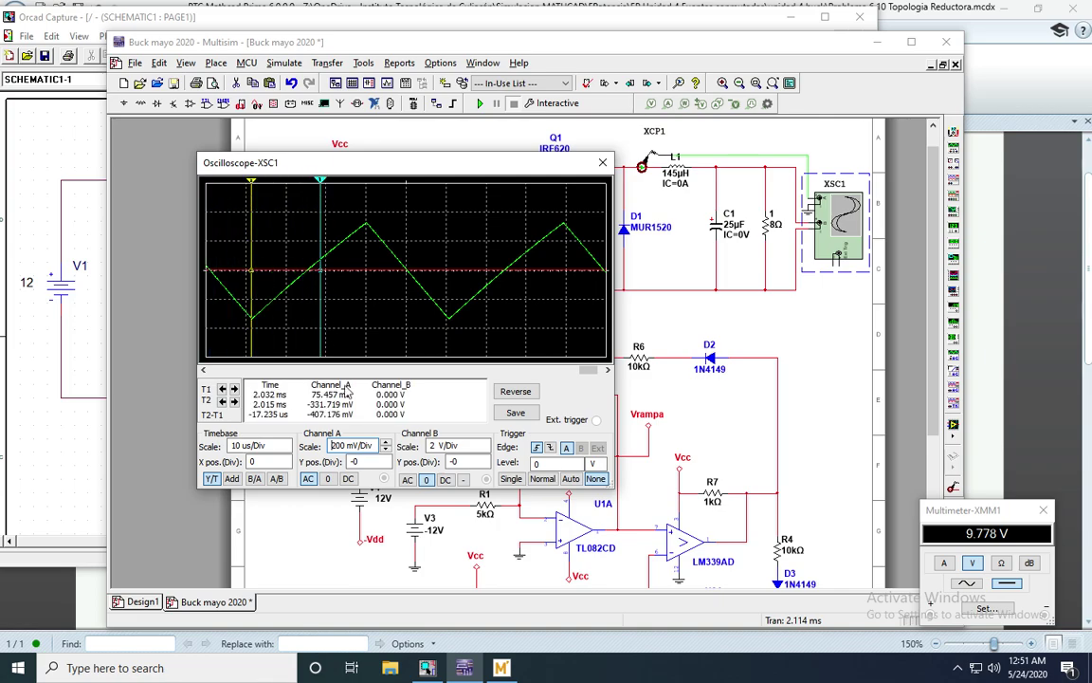
click(348, 478)
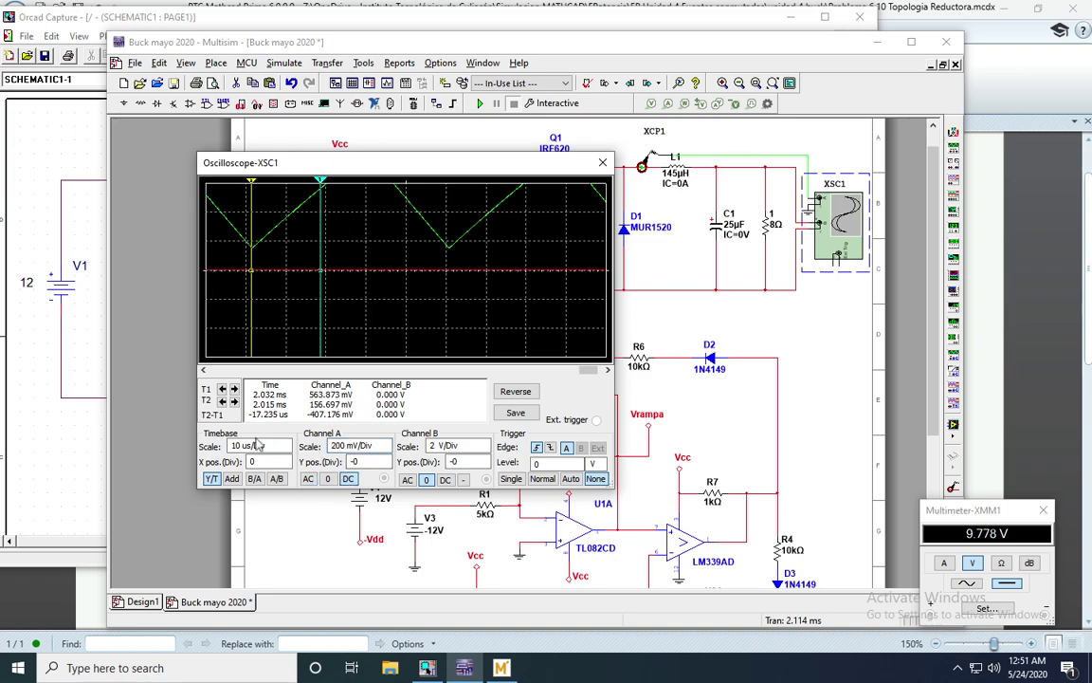
mouse_move(347, 449)
click(386, 443)
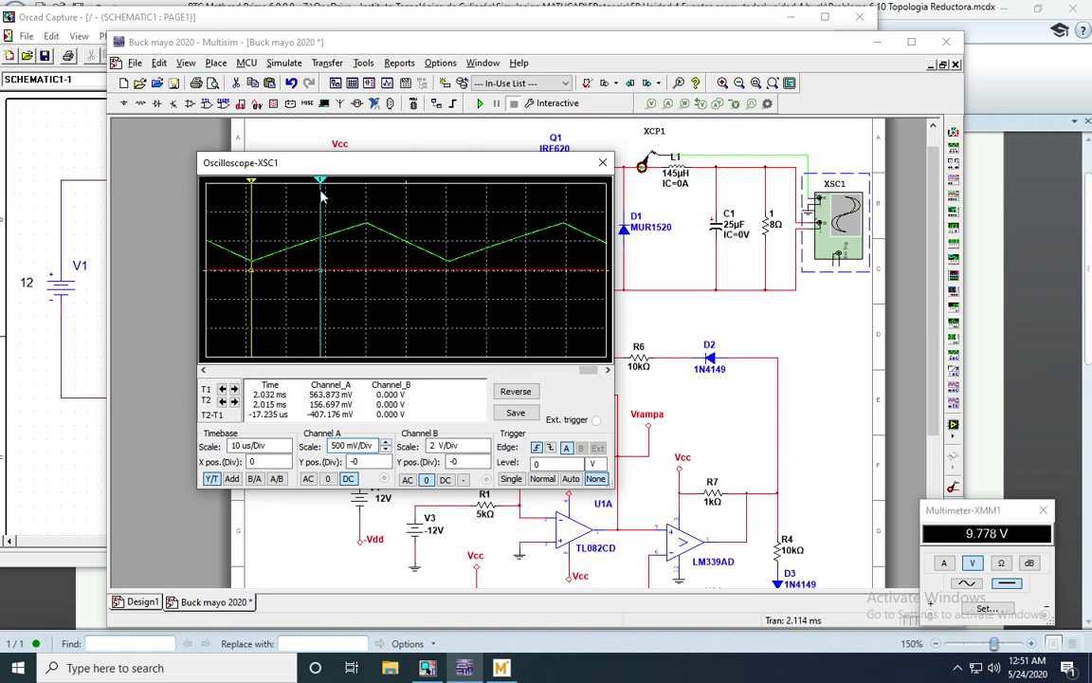
drag(251, 184, 253, 191)
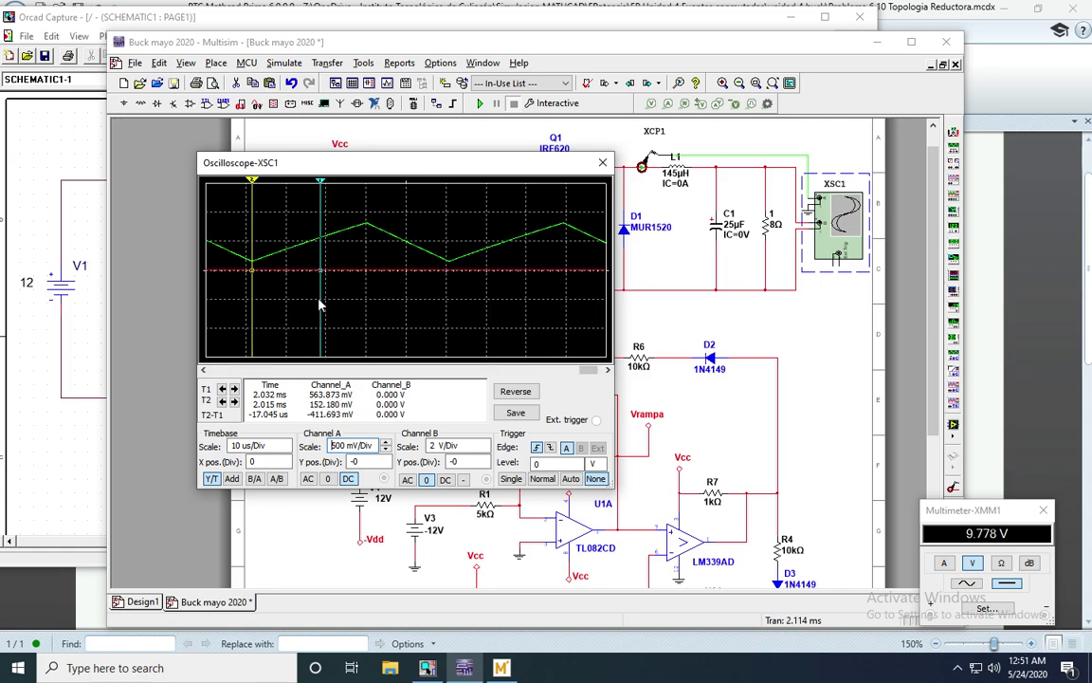
Step: Move the second cursor to the inductor current ripple's first peak to measure its peak-to-peak amplitude
drag(322, 188, 369, 199)
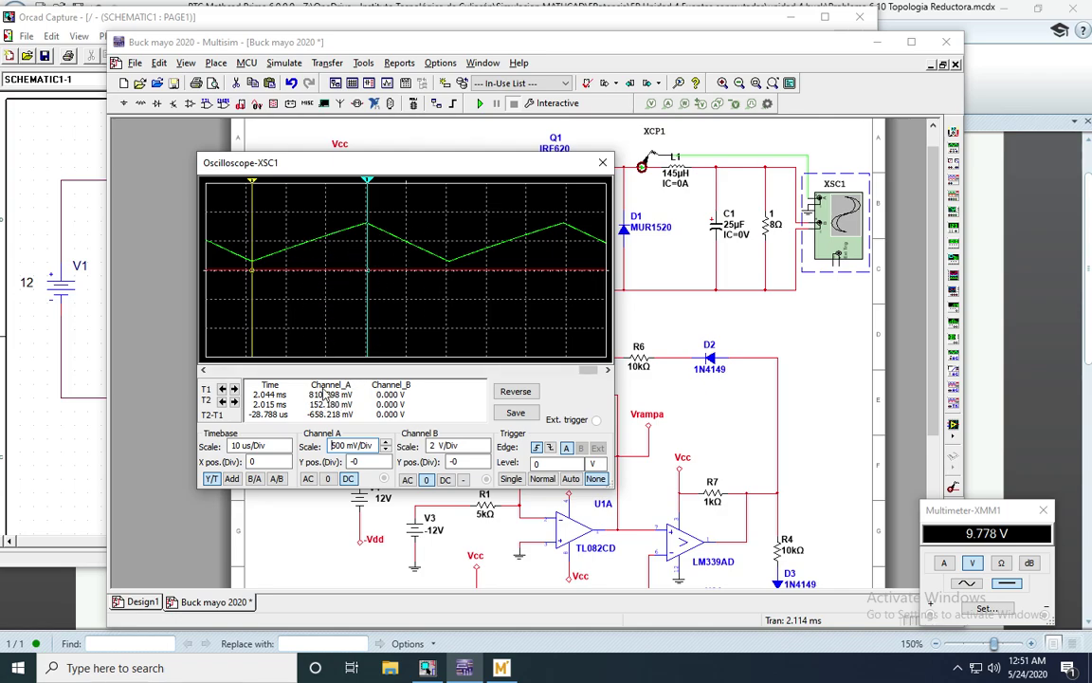
Step: Ground channel A, set channel B to DC coupling, and place the cursors at about 2.029 ms and 2.053 ms to measure the output voltage ripple
click(326, 479)
click(445, 480)
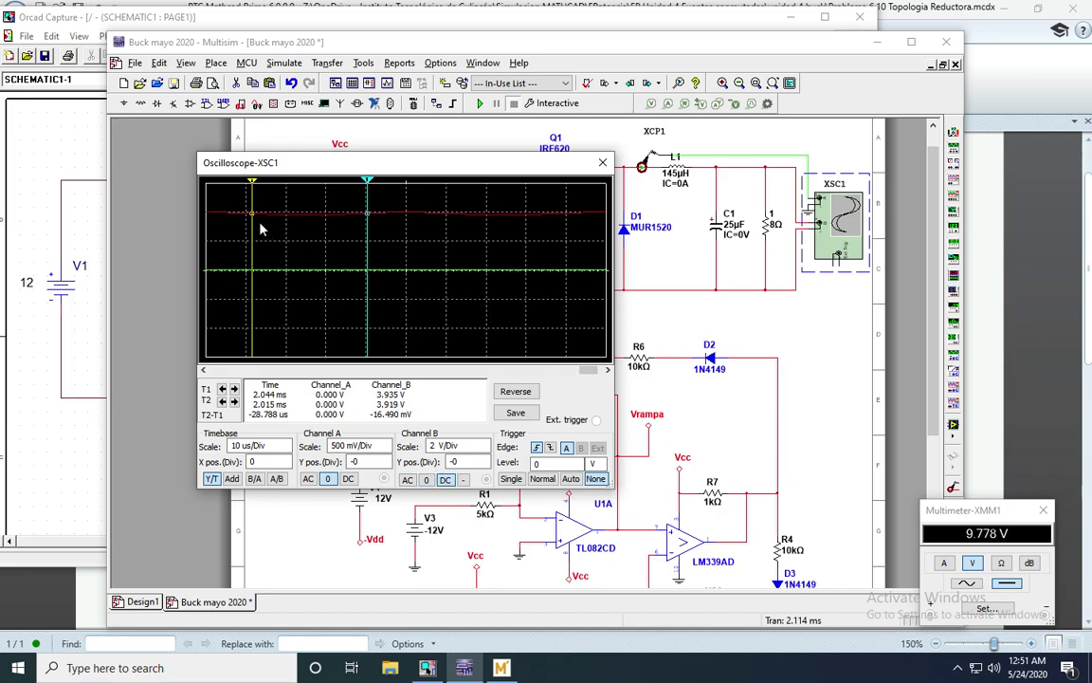
drag(255, 183, 309, 202)
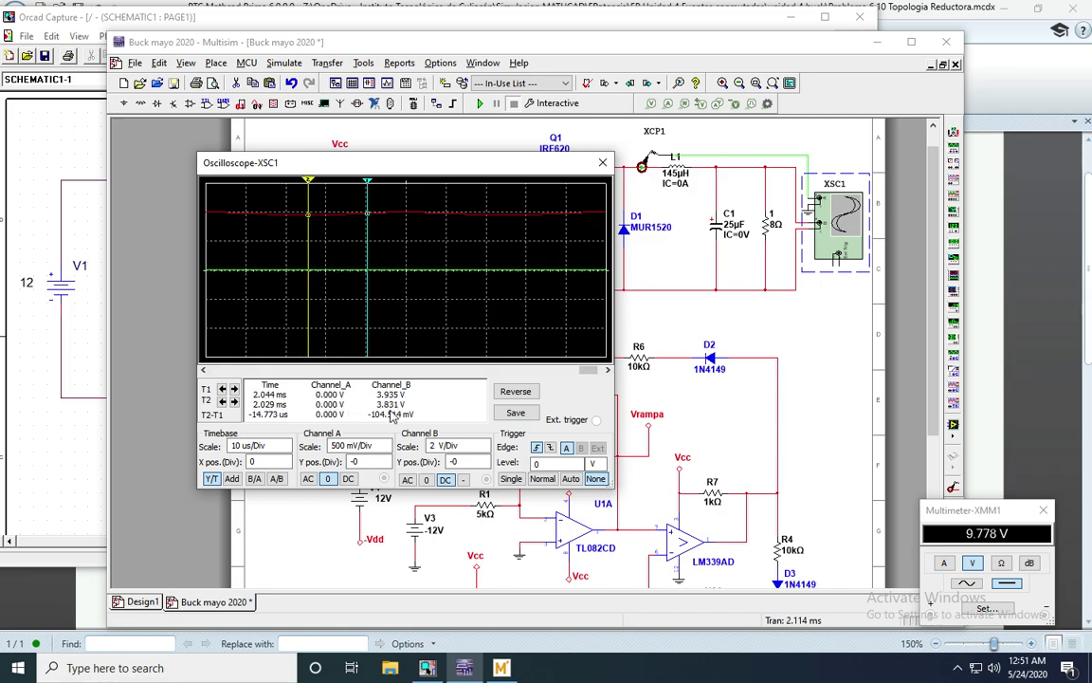
drag(368, 183, 405, 186)
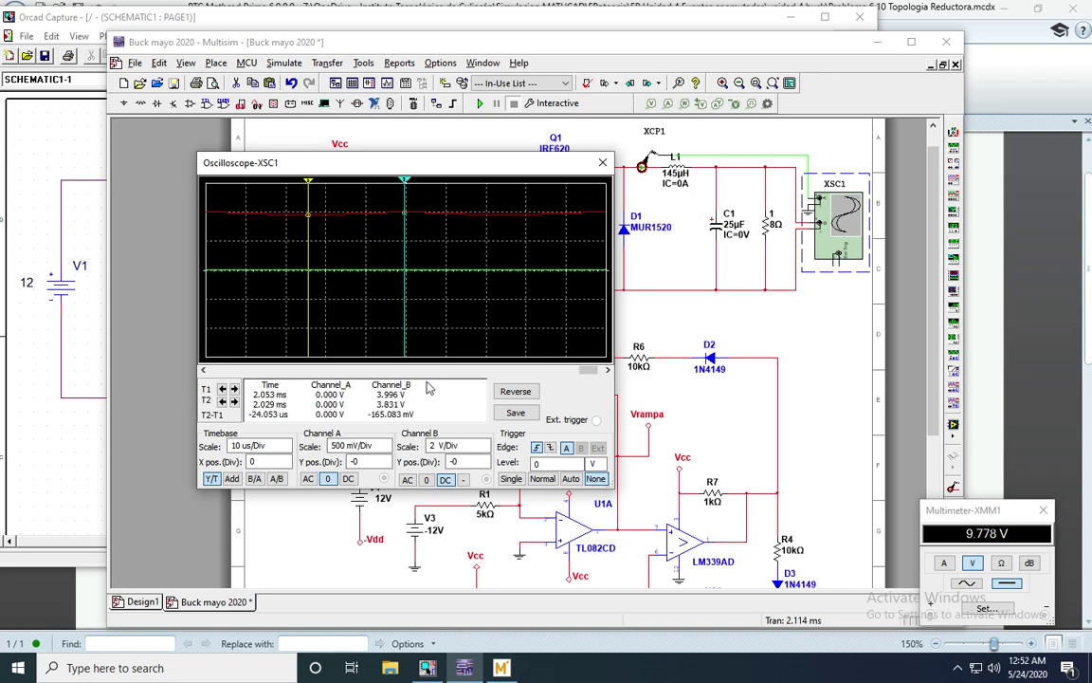
Step: Set channel B to AC coupling at 50 mV/Div to display the output voltage ripple, and close the oscilloscope after viewing it
click(445, 478)
click(408, 480)
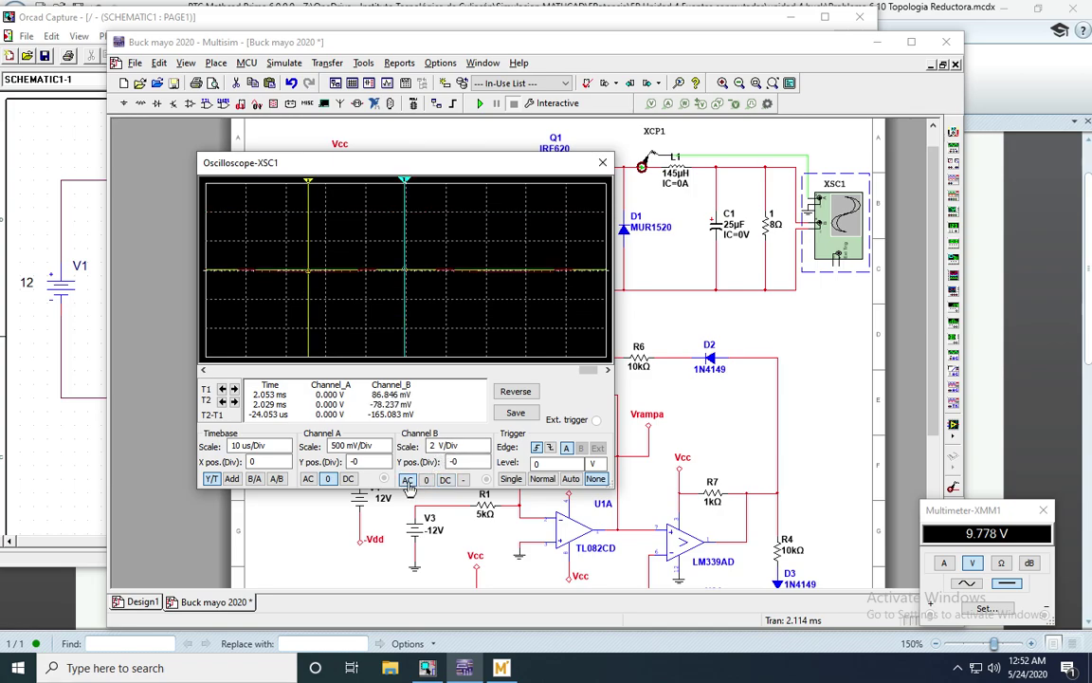
click(485, 450)
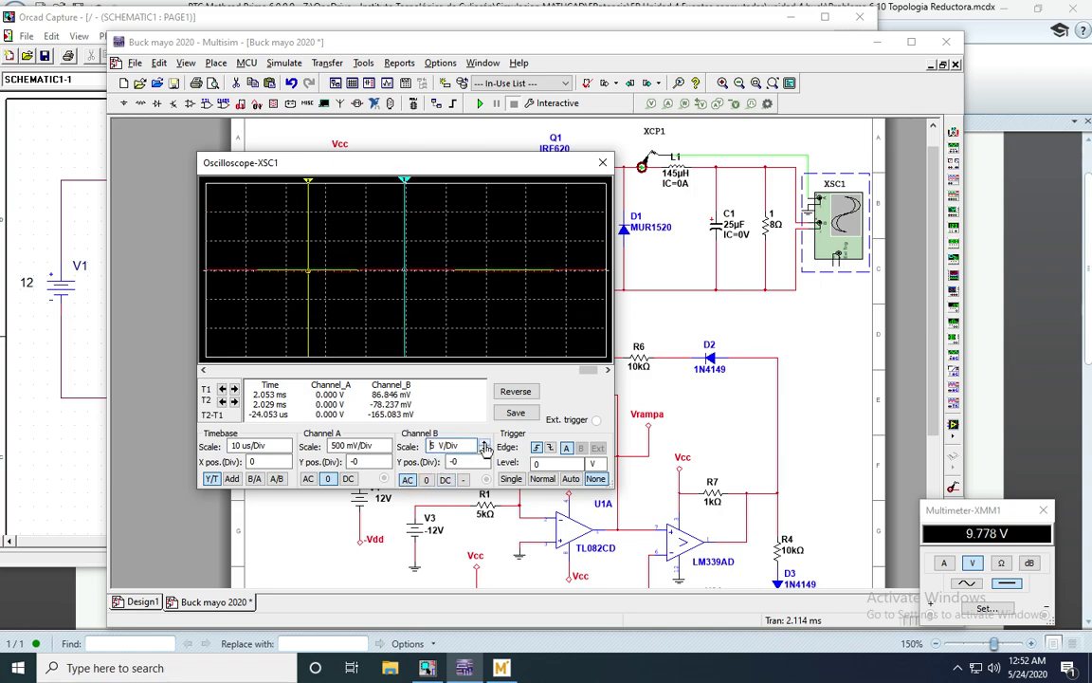
click(485, 451)
click(484, 451)
click(485, 451)
click(485, 451)
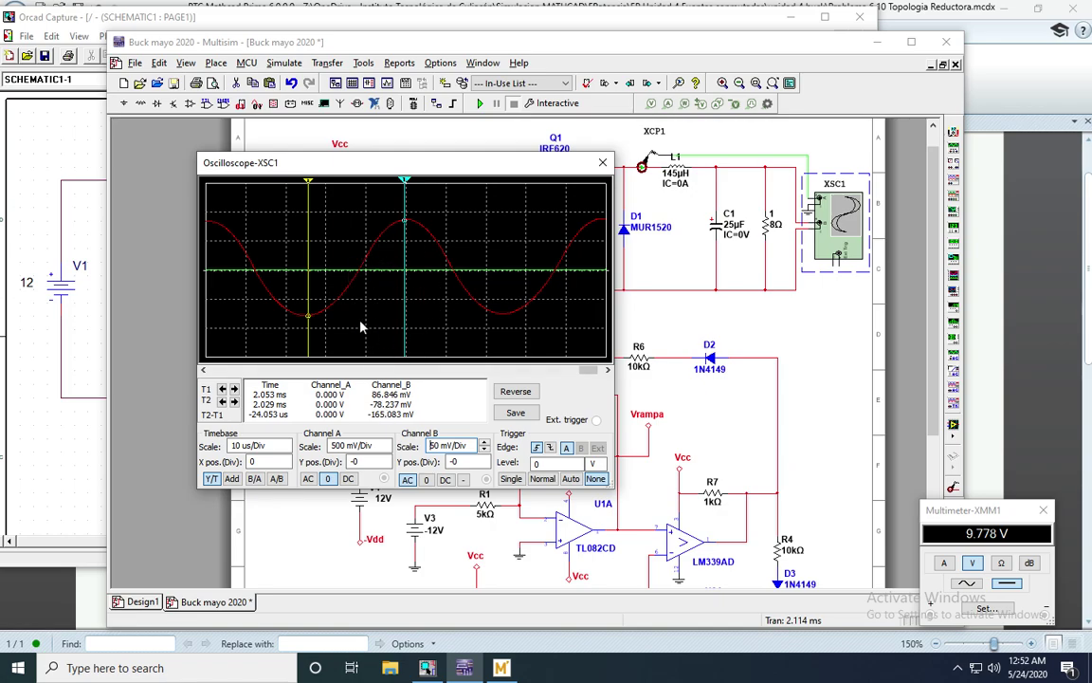
click(599, 158)
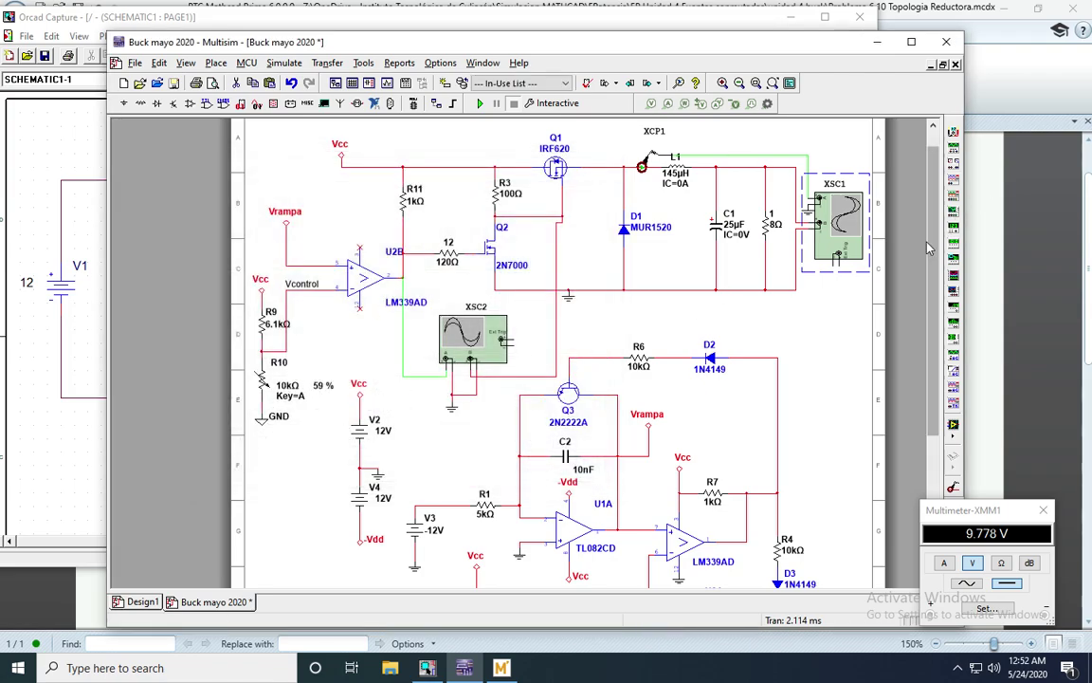
click(832, 311)
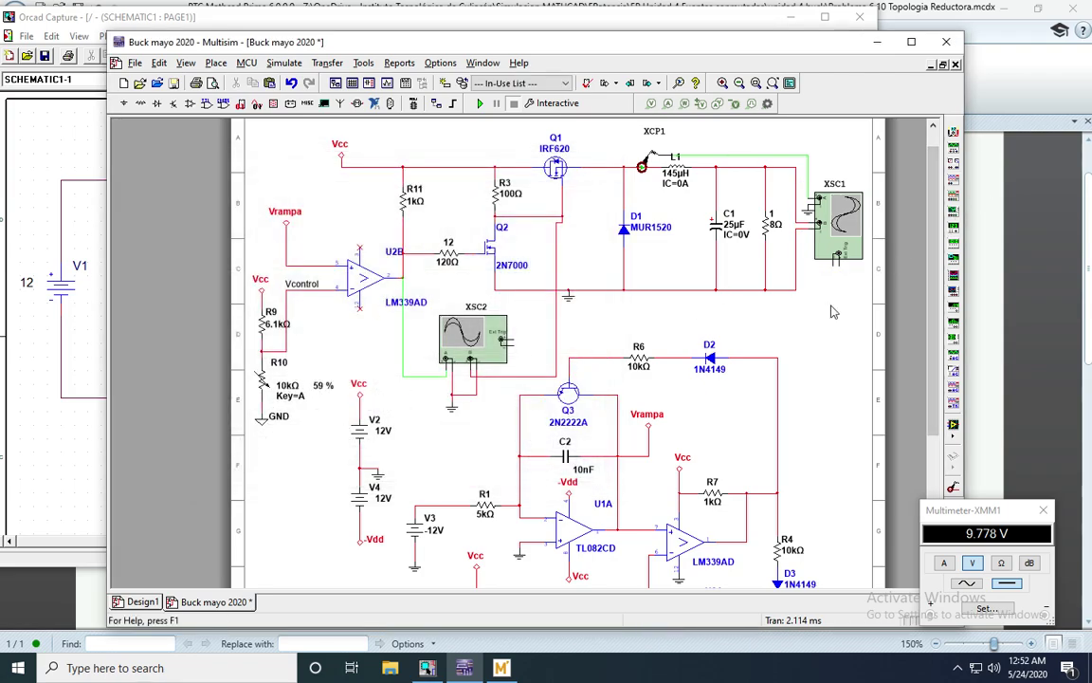